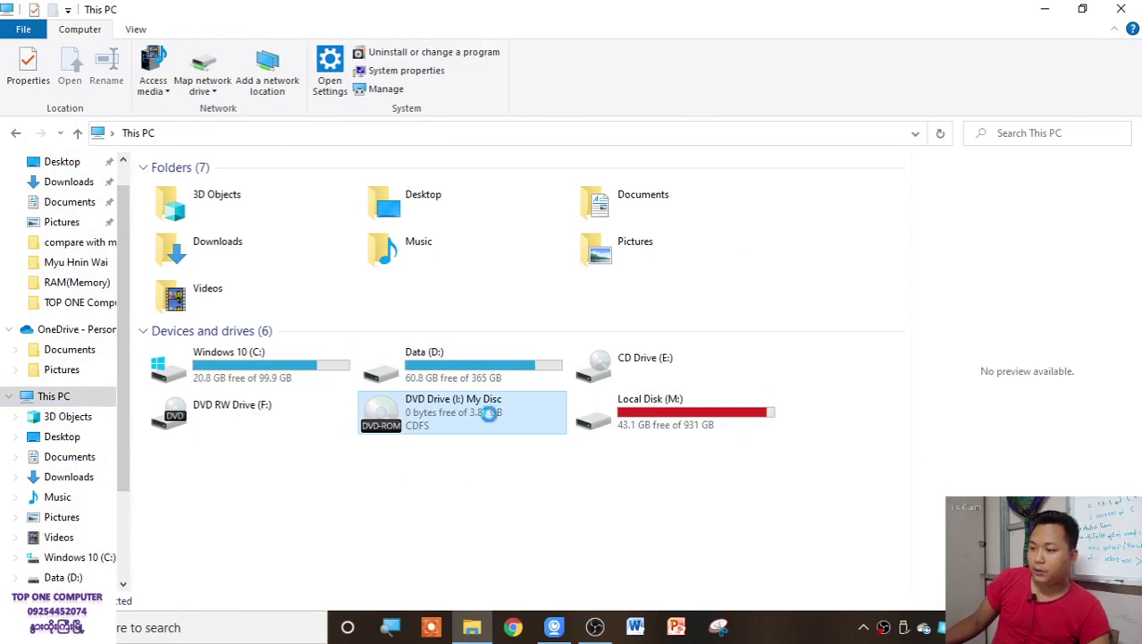
Eject the My Disc DVD drive (I:) and close the This PC window.
key("shift+F10")
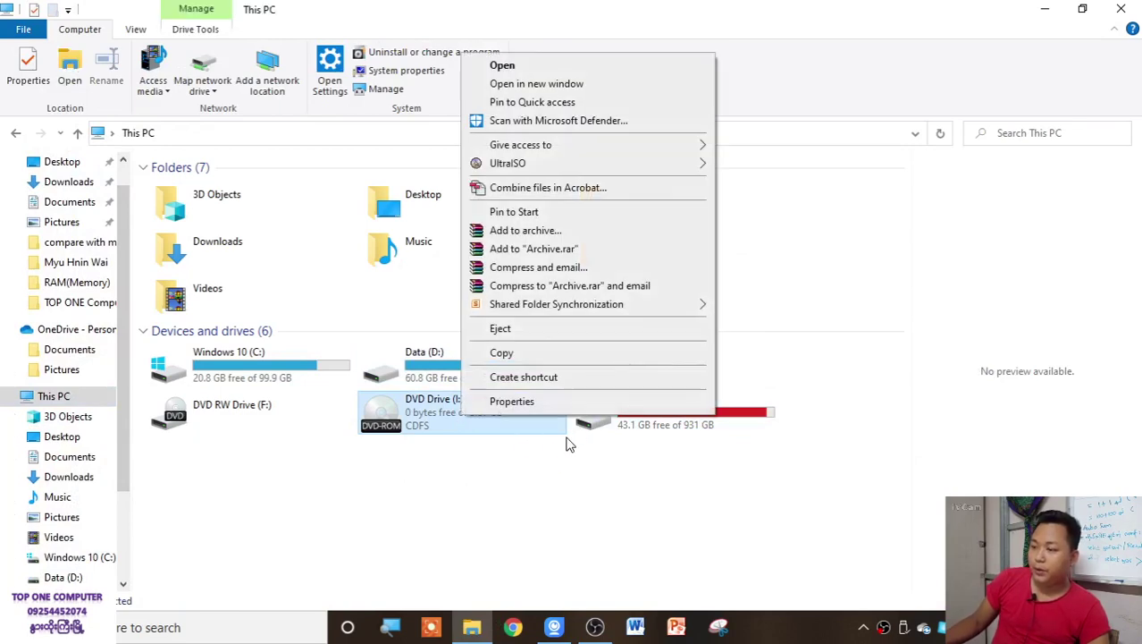
left_click(539, 329)
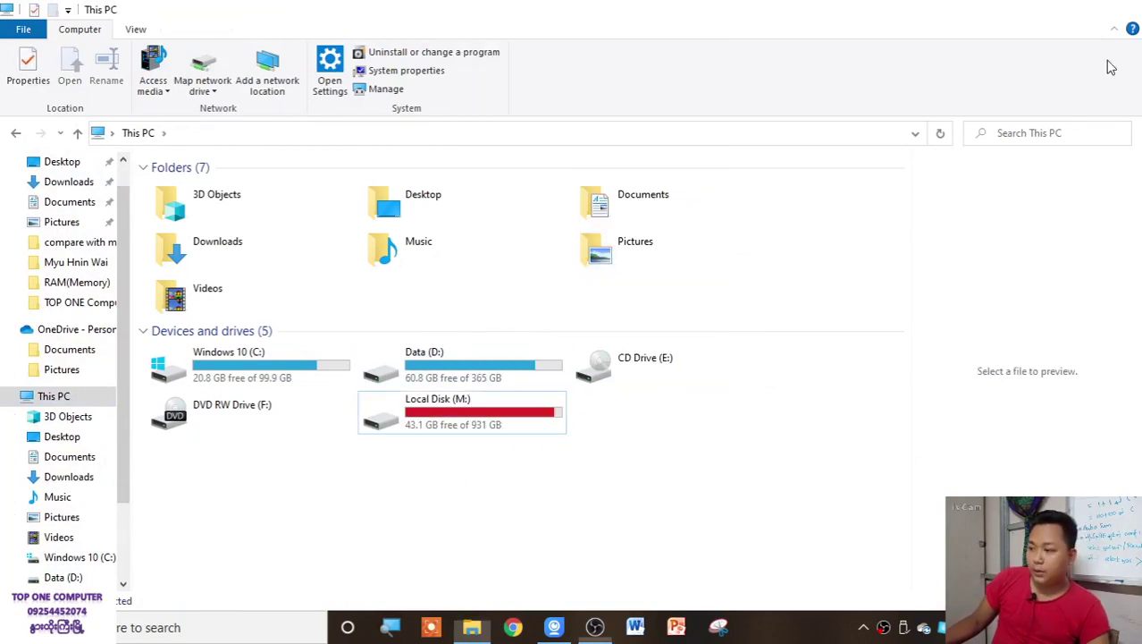
left_click(1121, 8)
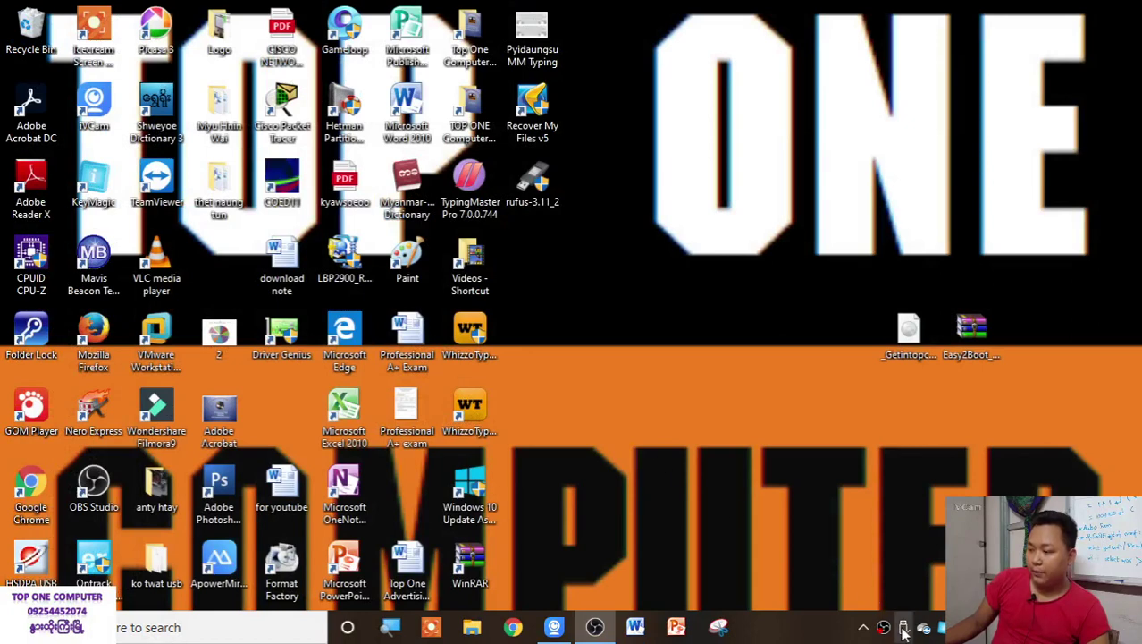
Refresh the desktop and check the Windows 10 Pro disc image and the Easy2Boot archive placed there.
right_click(820, 170)
left_click(866, 225)
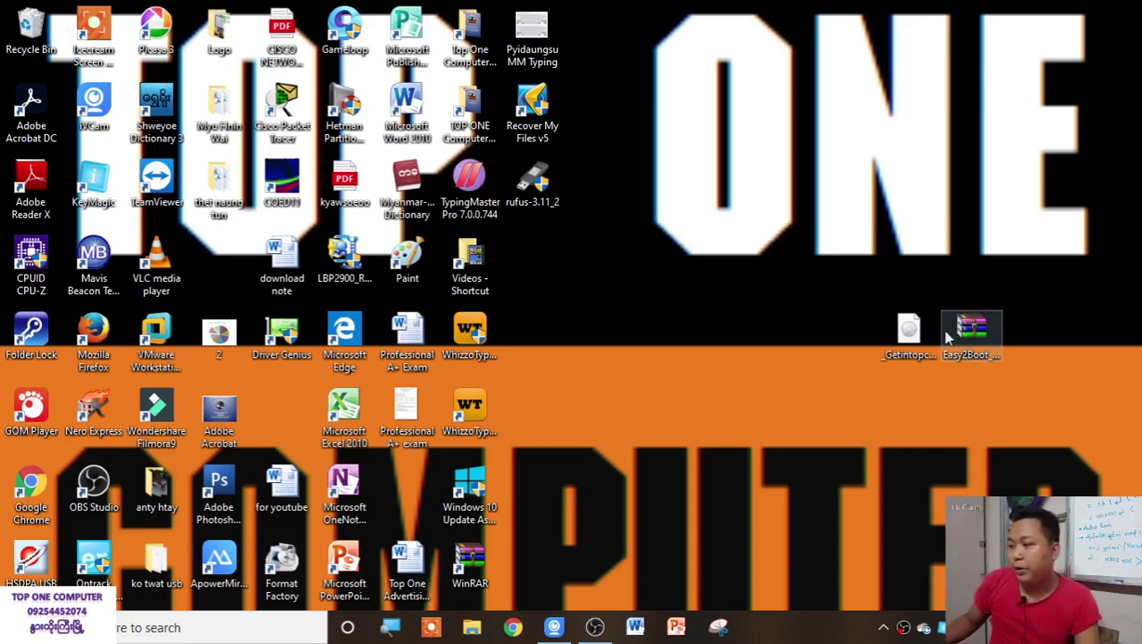
left_click(935, 338)
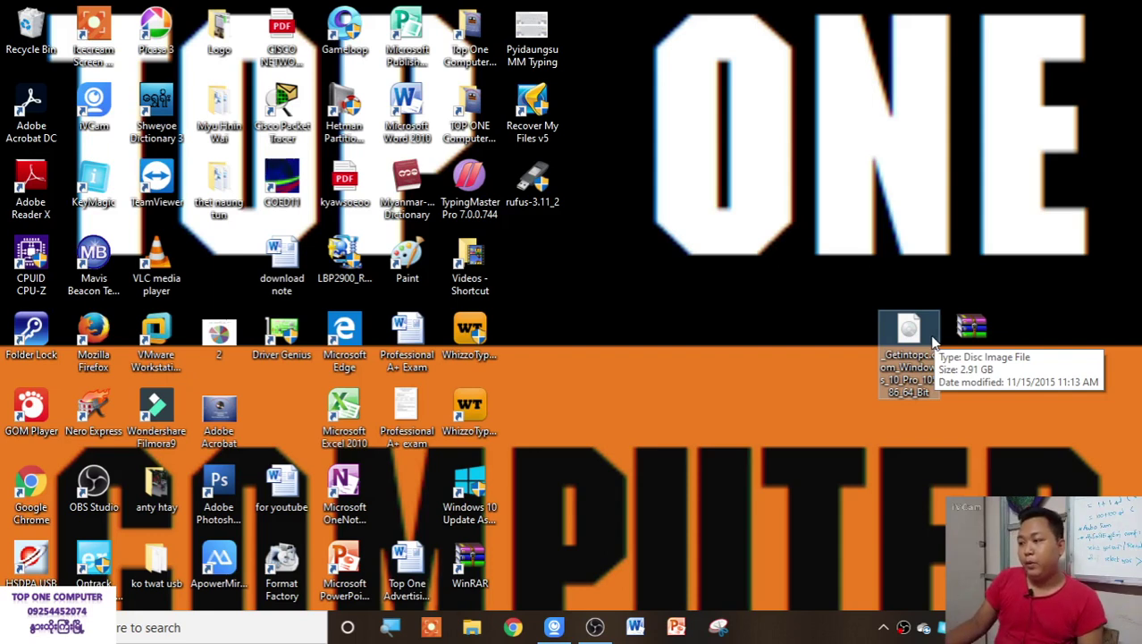
right_click(862, 170)
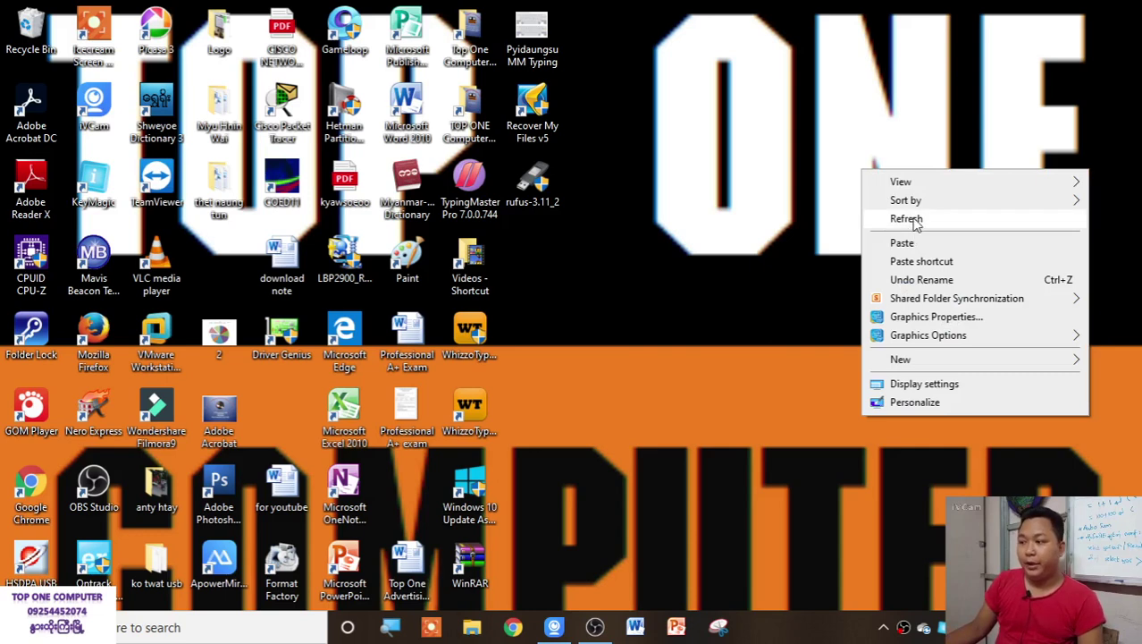
left_click(908, 219)
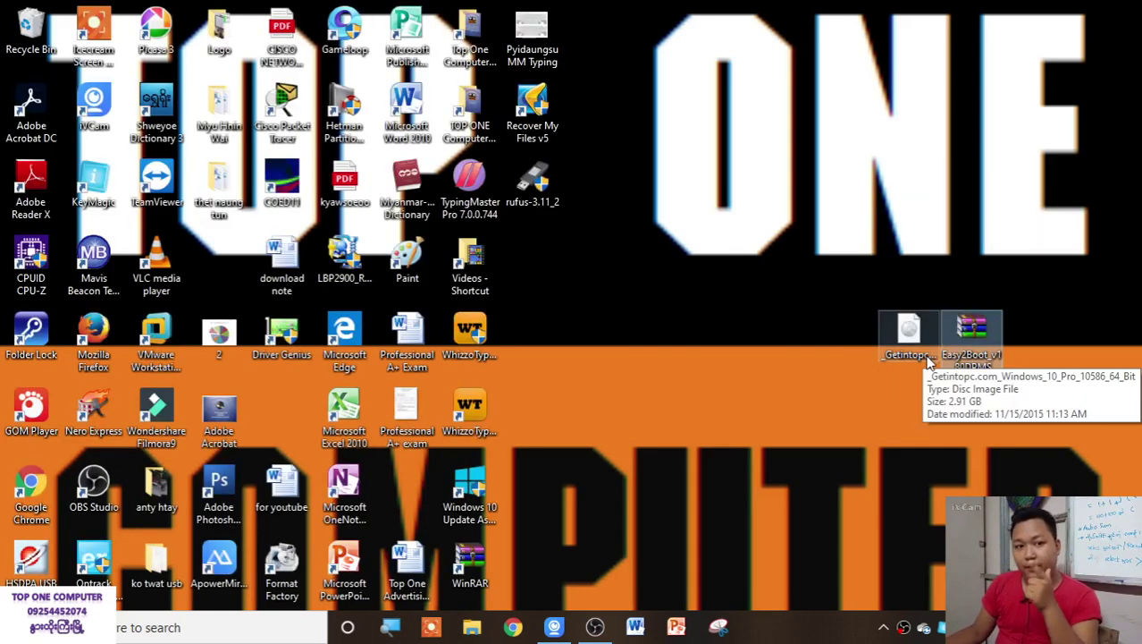
left_click(930, 359)
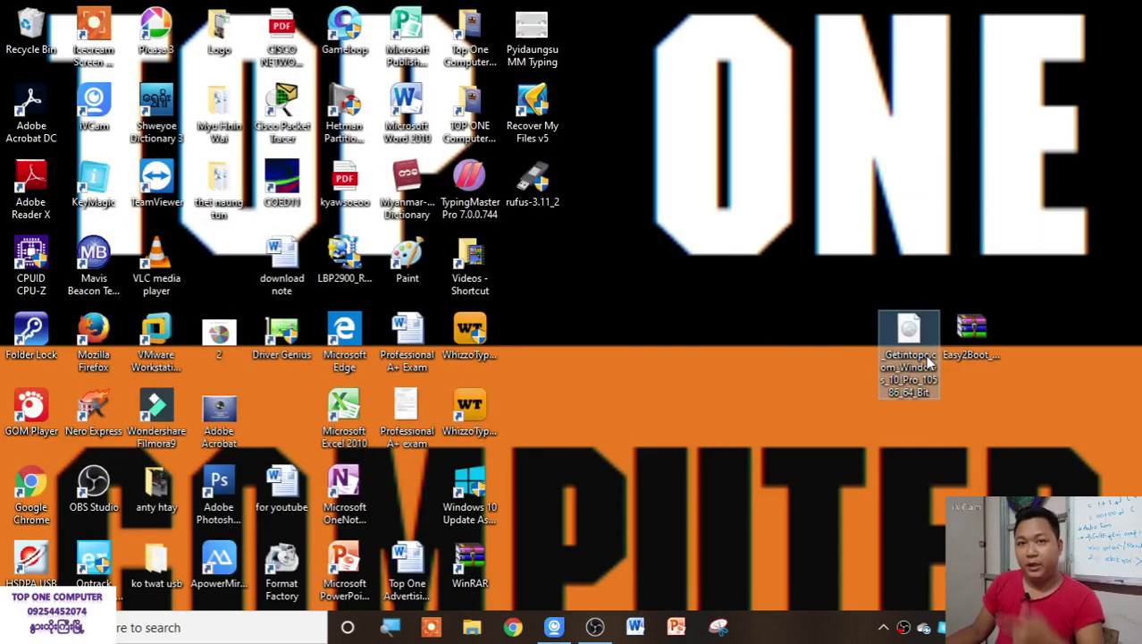
left_click(996, 356)
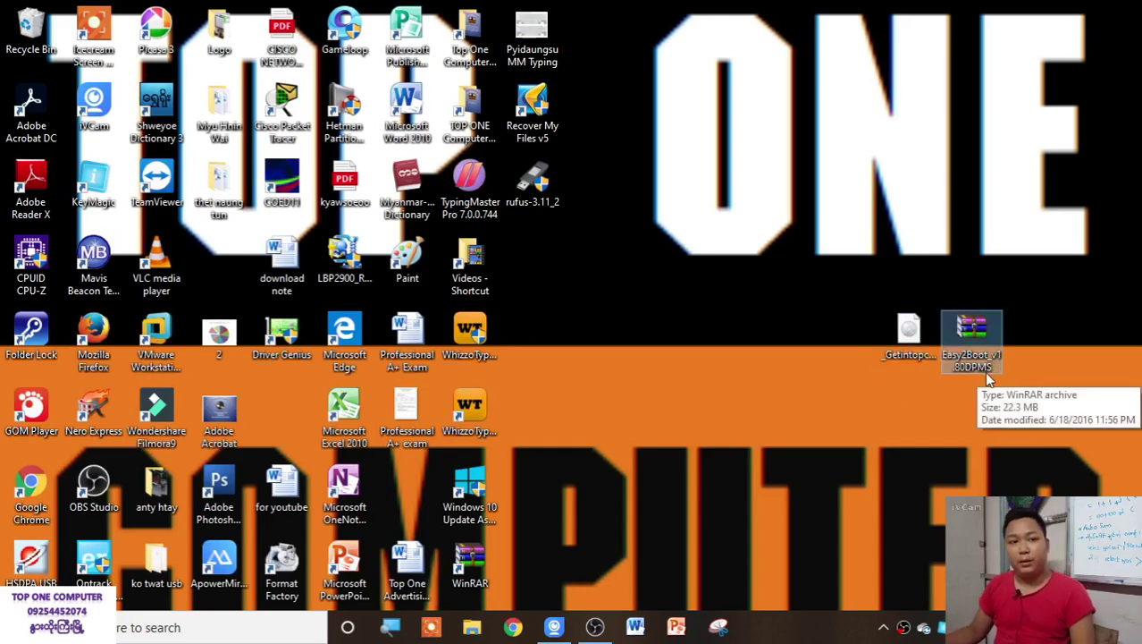
right_click(973, 343)
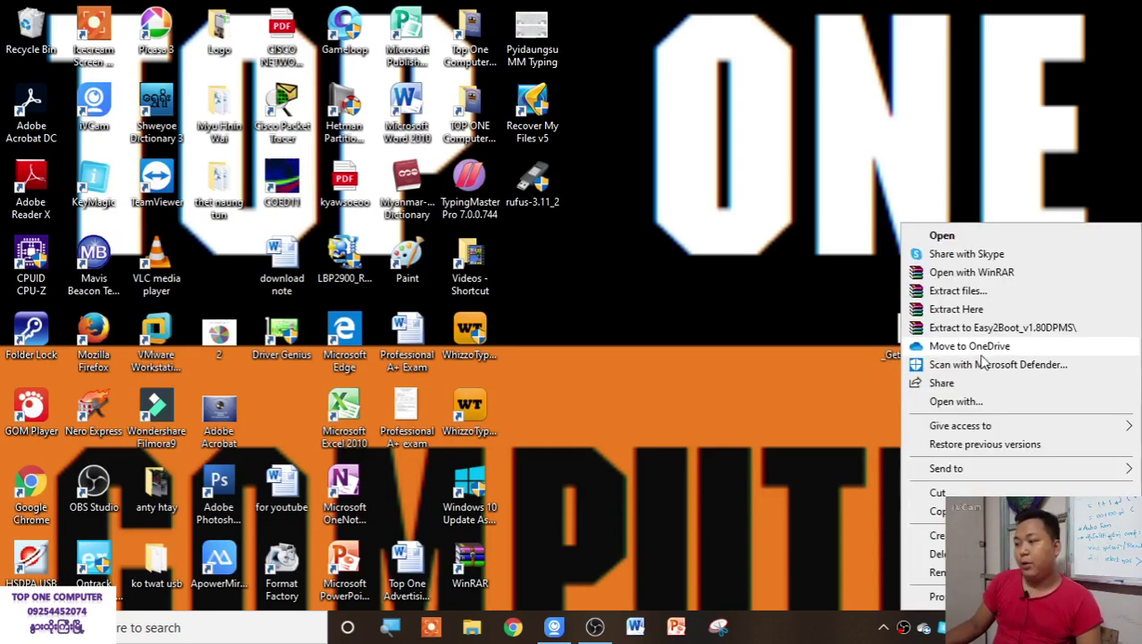
left_click(851, 383)
left_click(851, 383)
Create a new folder named E2B on the desktop and open it.
right_click(761, 331)
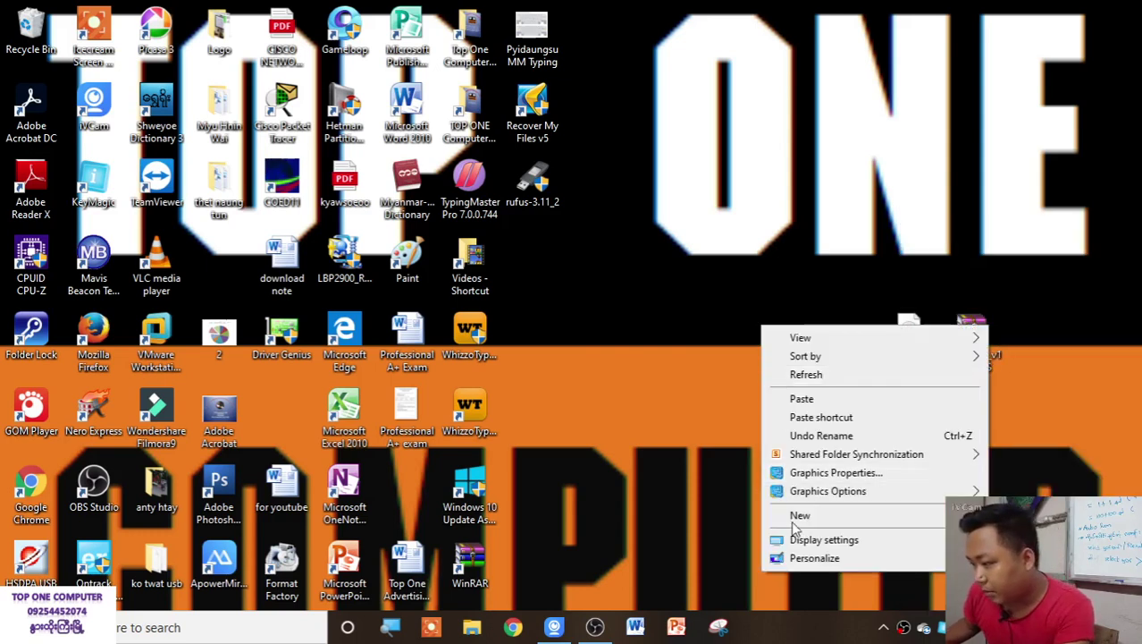
mouse_move(794, 526)
left_click(687, 341)
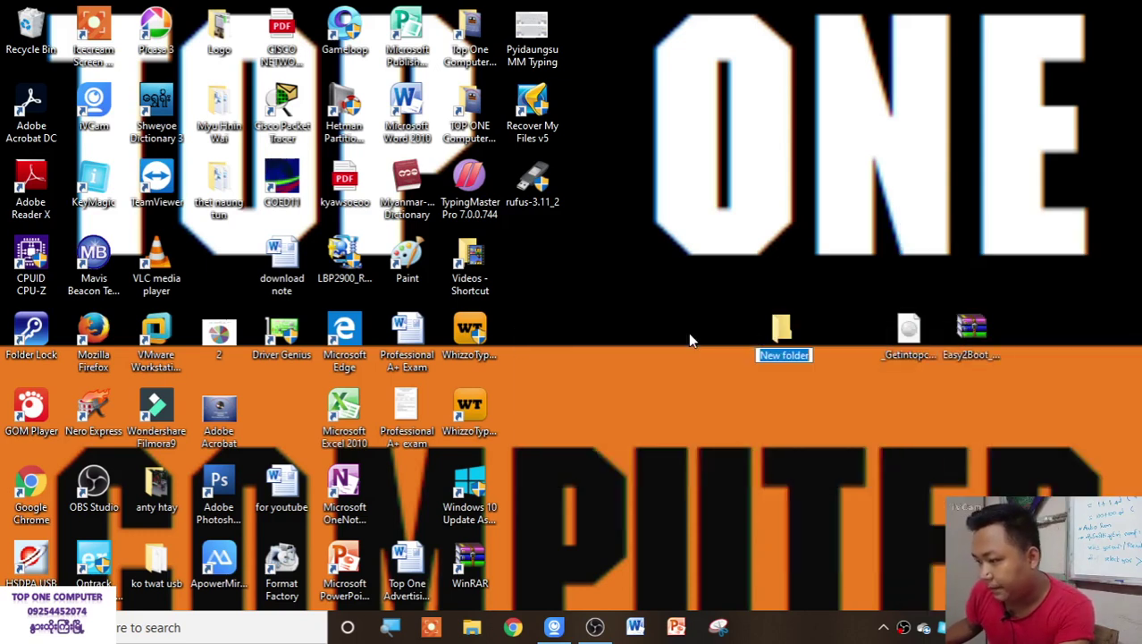
type("E2B")
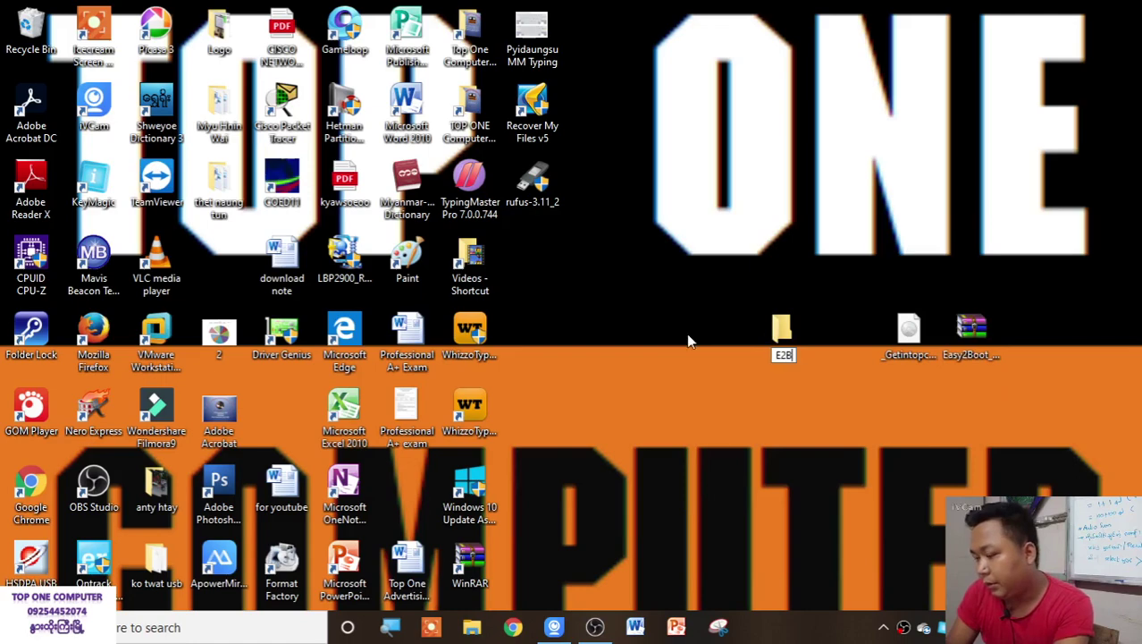
key("Return")
key("Return")
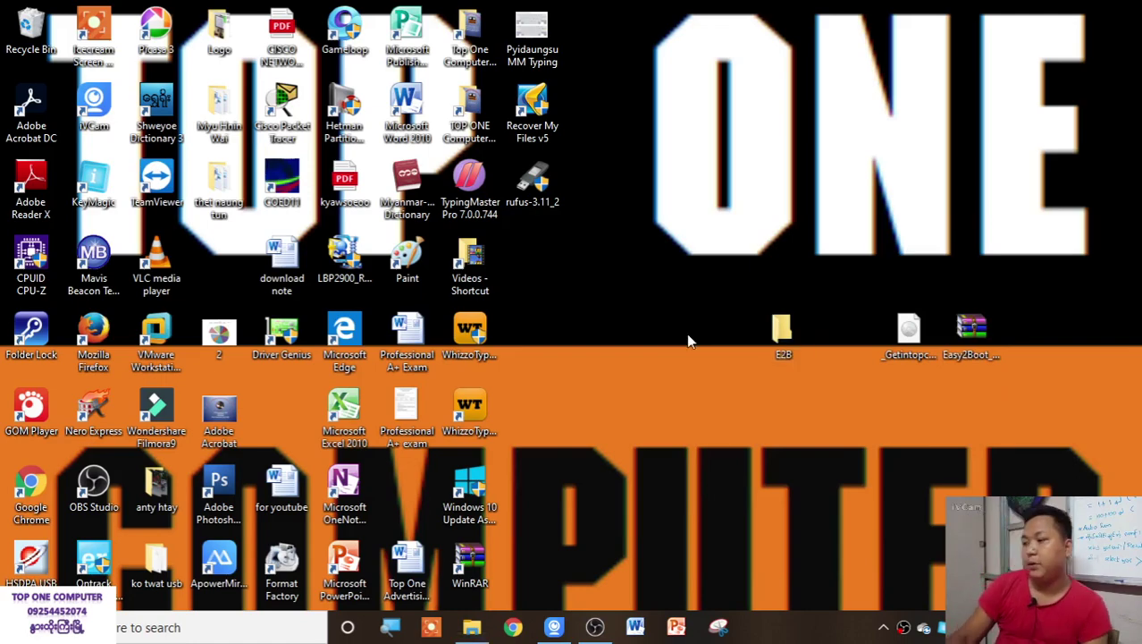
Refresh the desktop, restore the E2B folder window and move it clear of the Easy2Boot archive.
key("super+d")
key("F5")
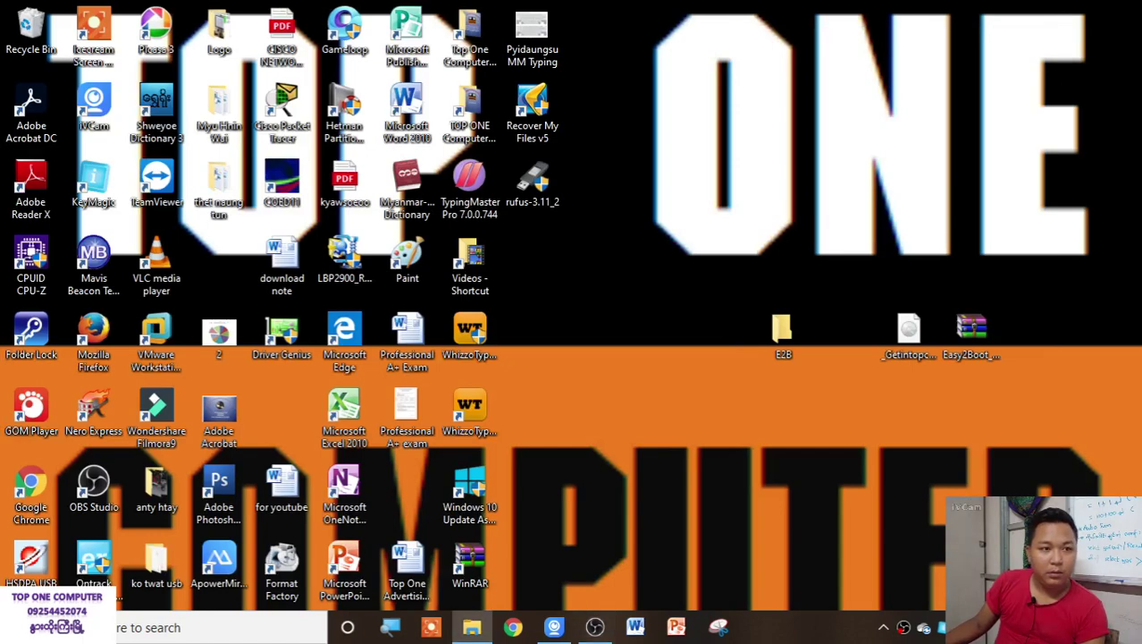
left_click(472, 626)
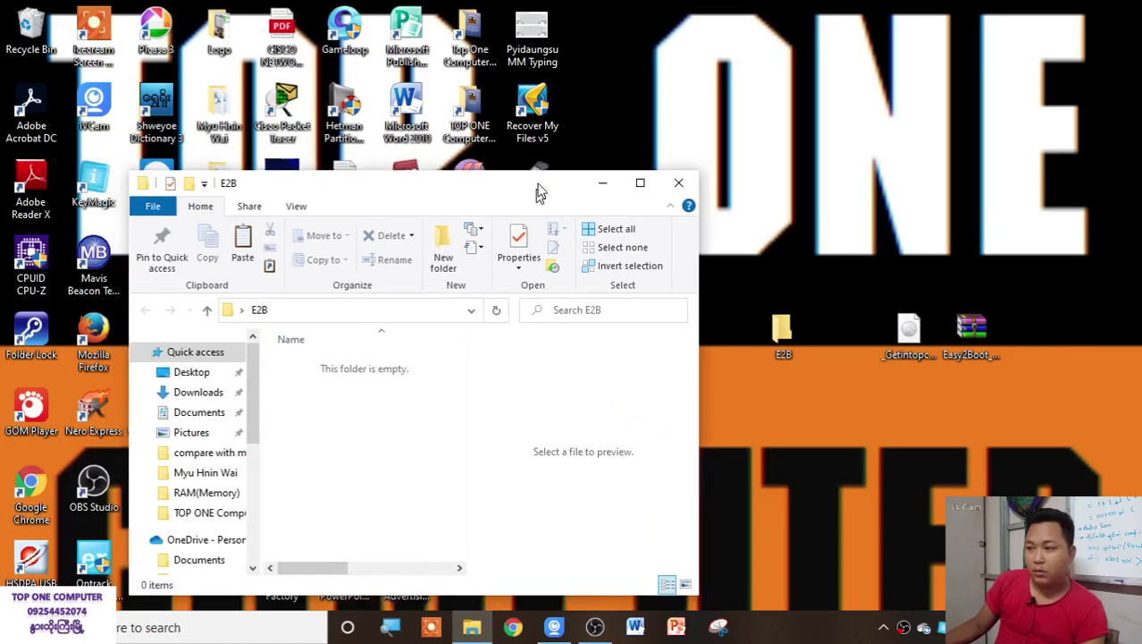
left_click_drag(535, 191, 431, 66)
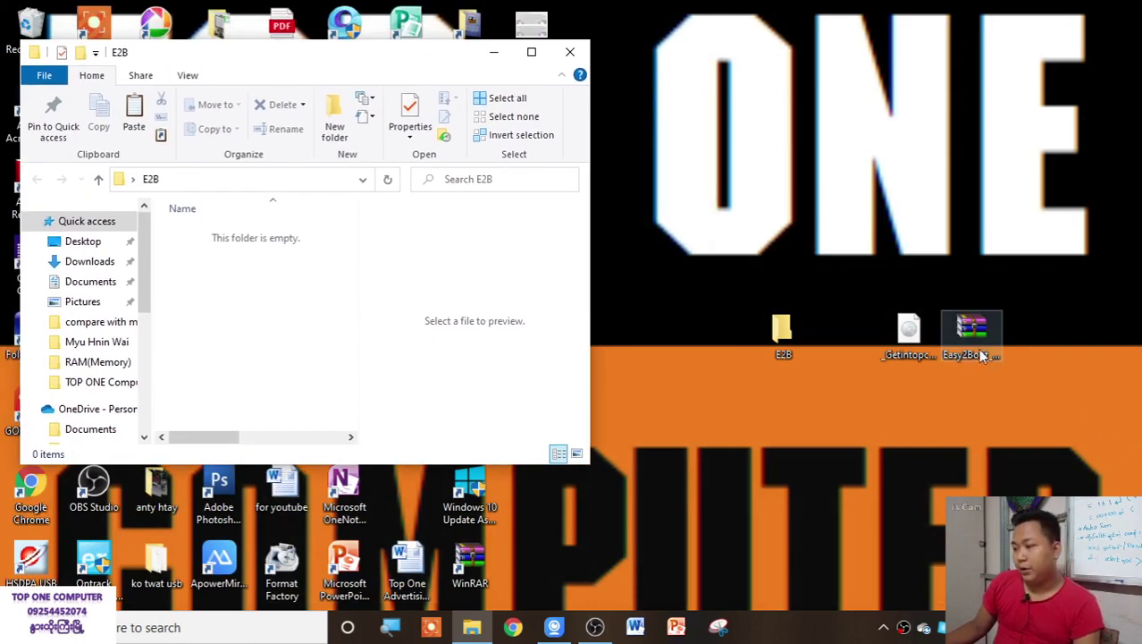
left_click(975, 335)
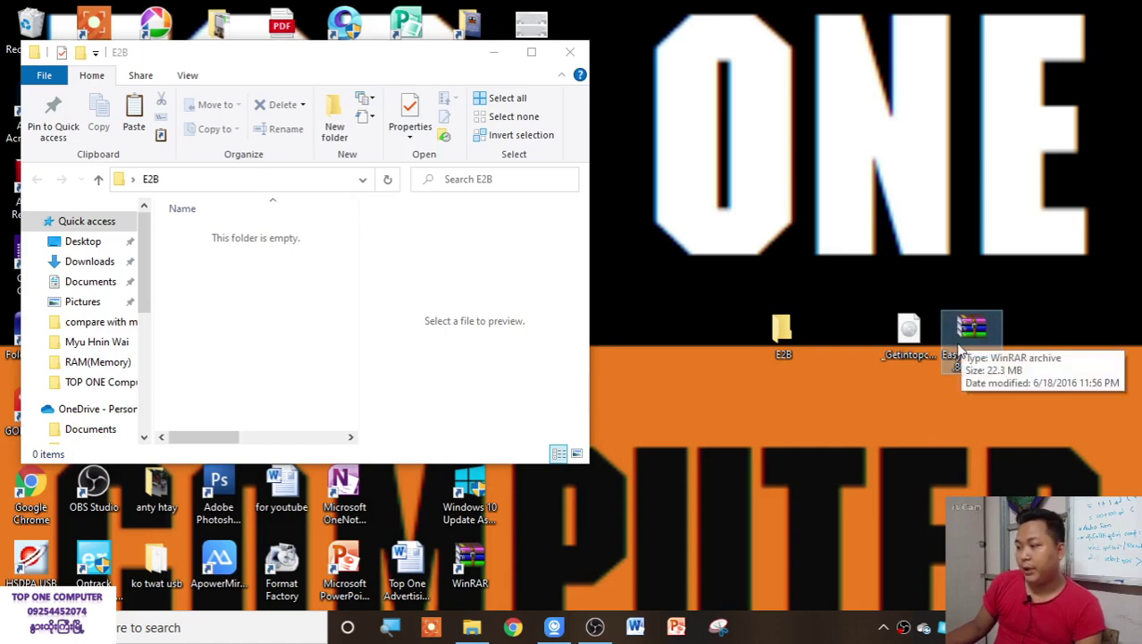
right_click(959, 349)
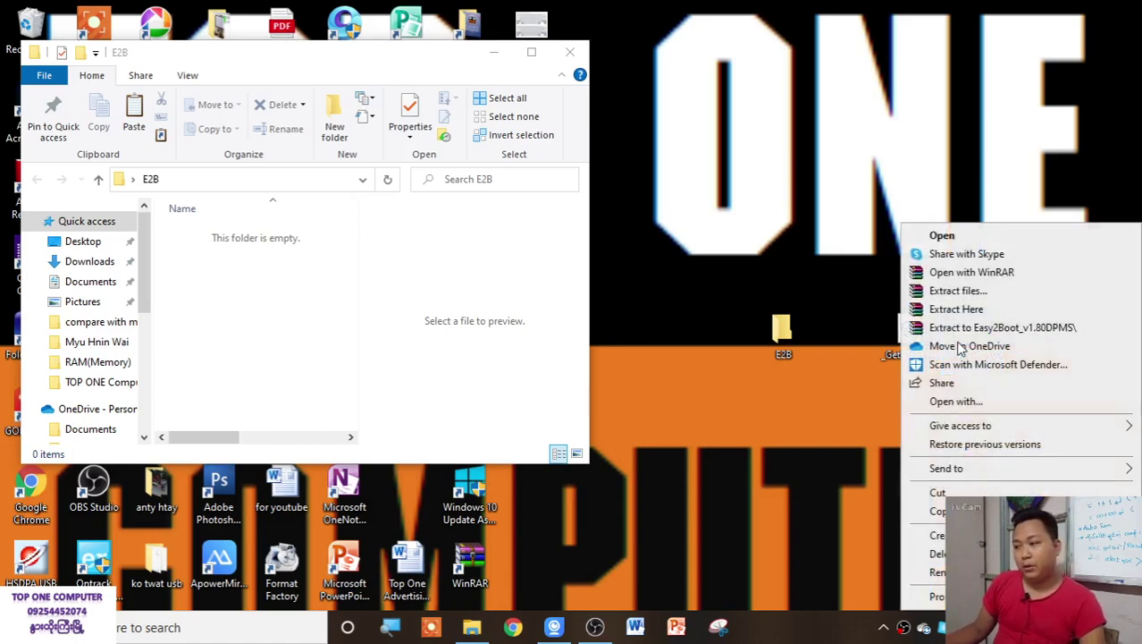
left_click(823, 254)
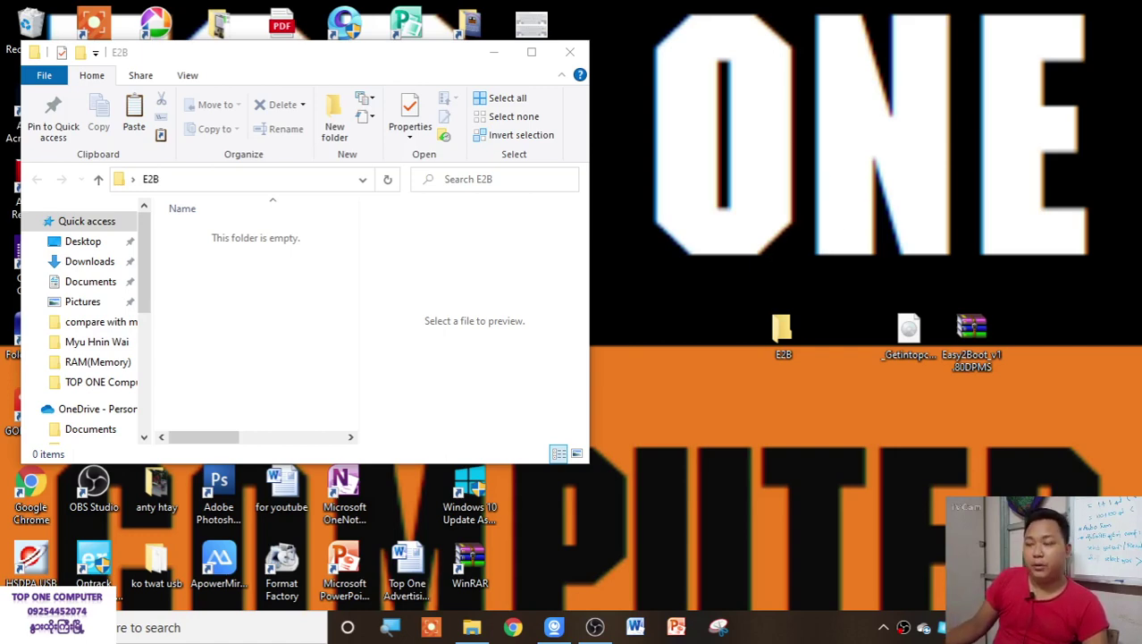
Extract the Easy2Boot_v1.80DPMS archive into the E2B folder on the desktop.
right_click(995, 335)
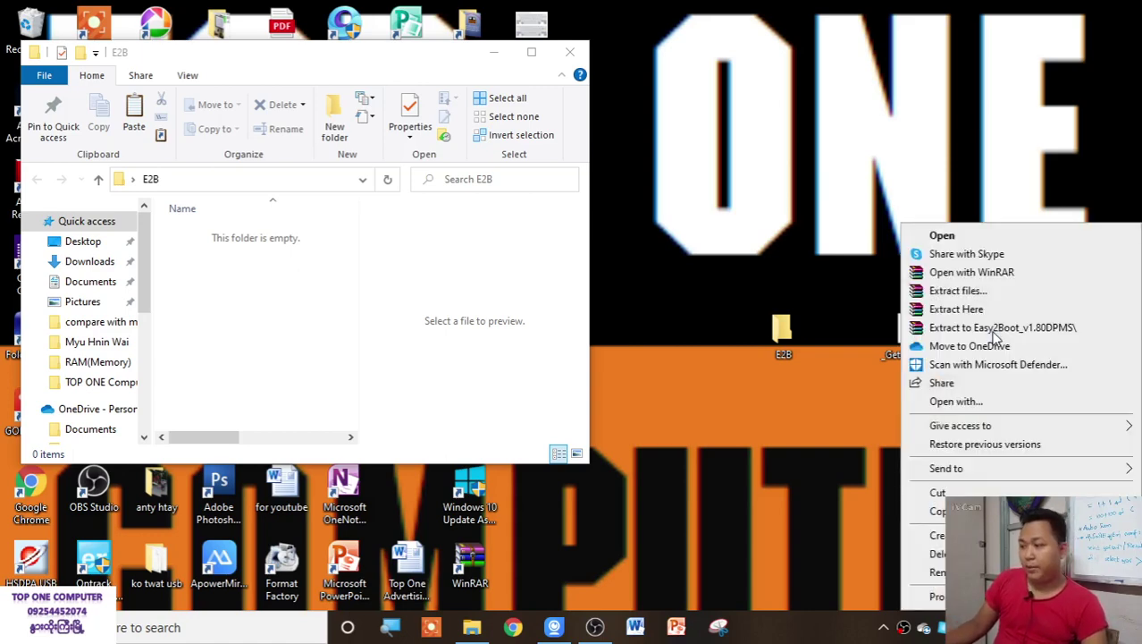
left_click(958, 291)
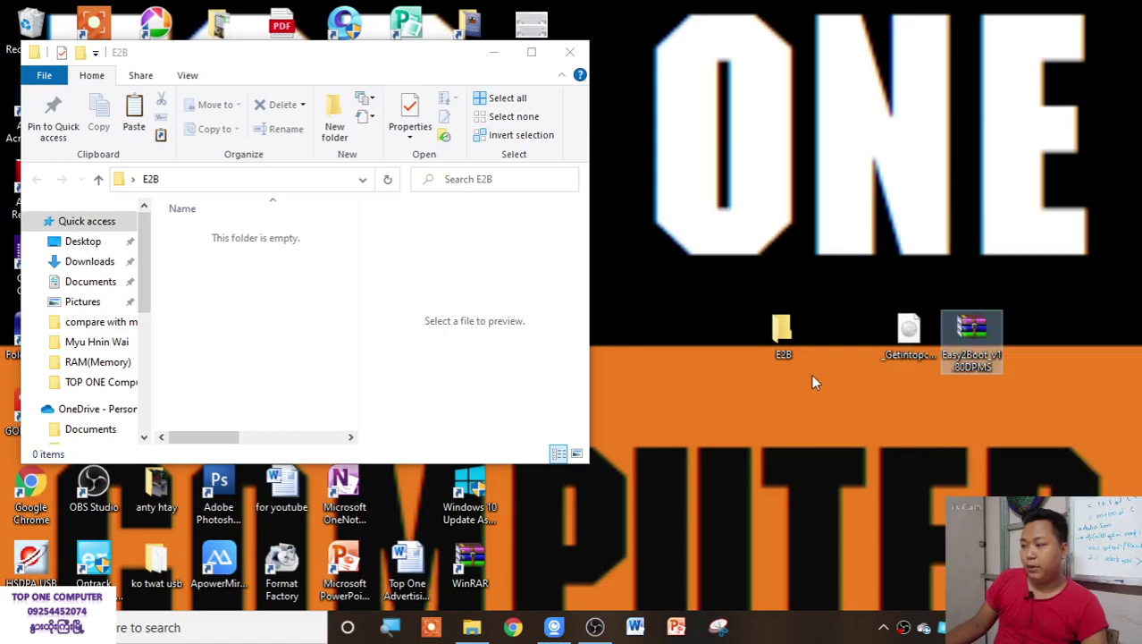
right_click(972, 335)
left_click(964, 290)
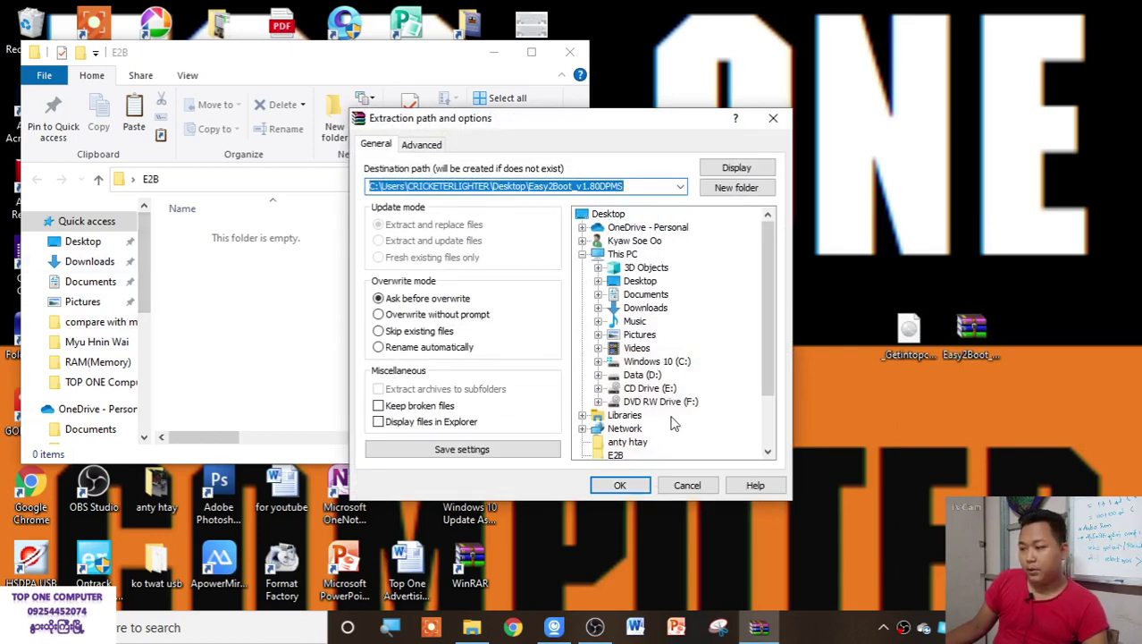
scroll(675, 424, "down", 2)
left_click(615, 388)
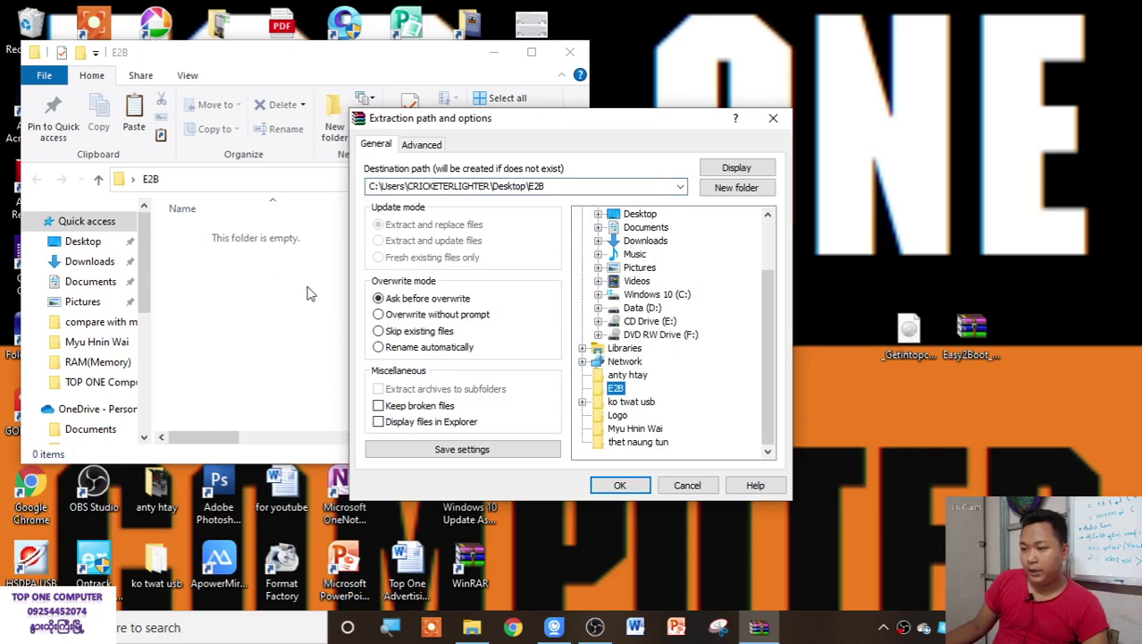
left_click(613, 488)
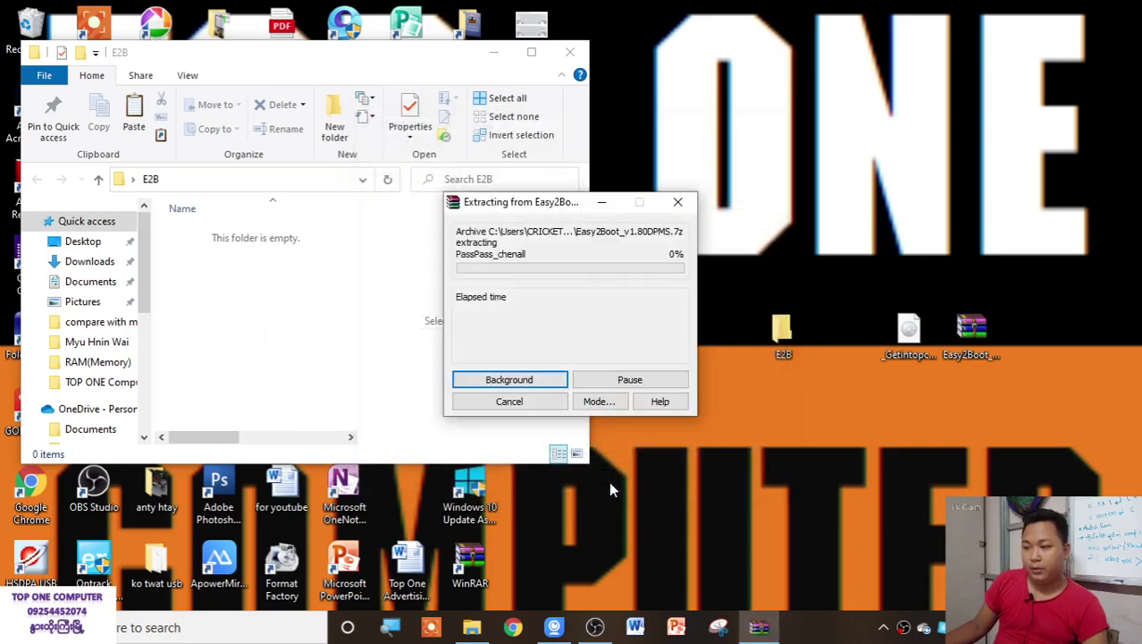
Refresh the E2B folder to follow the extraction and move the progress window aside.
left_click(252, 302)
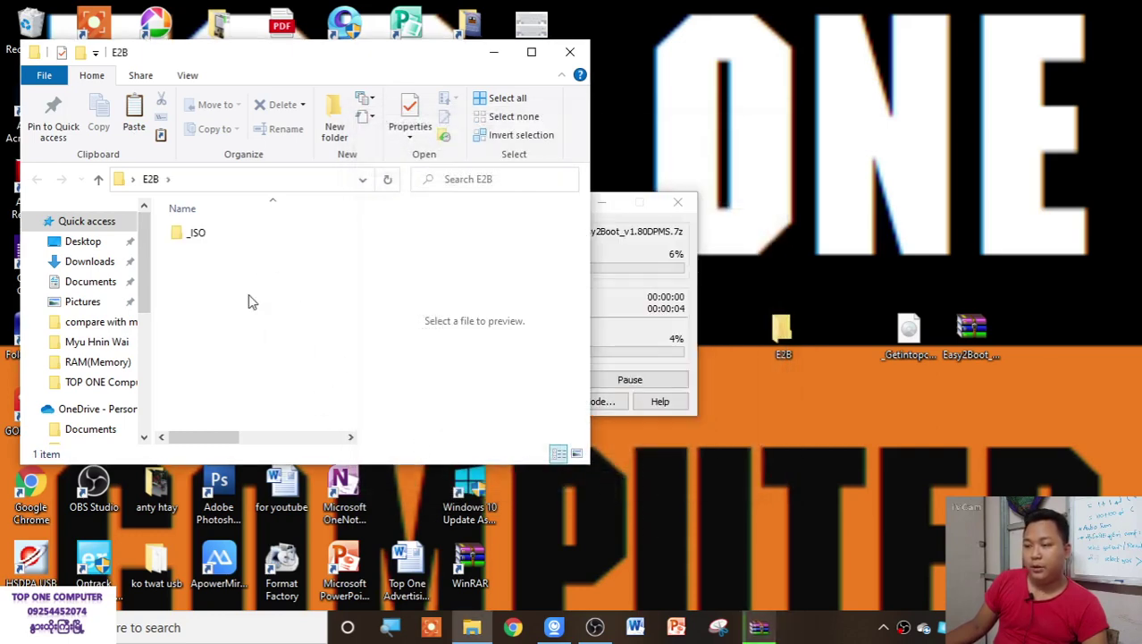
right_click(251, 301)
left_click(287, 362)
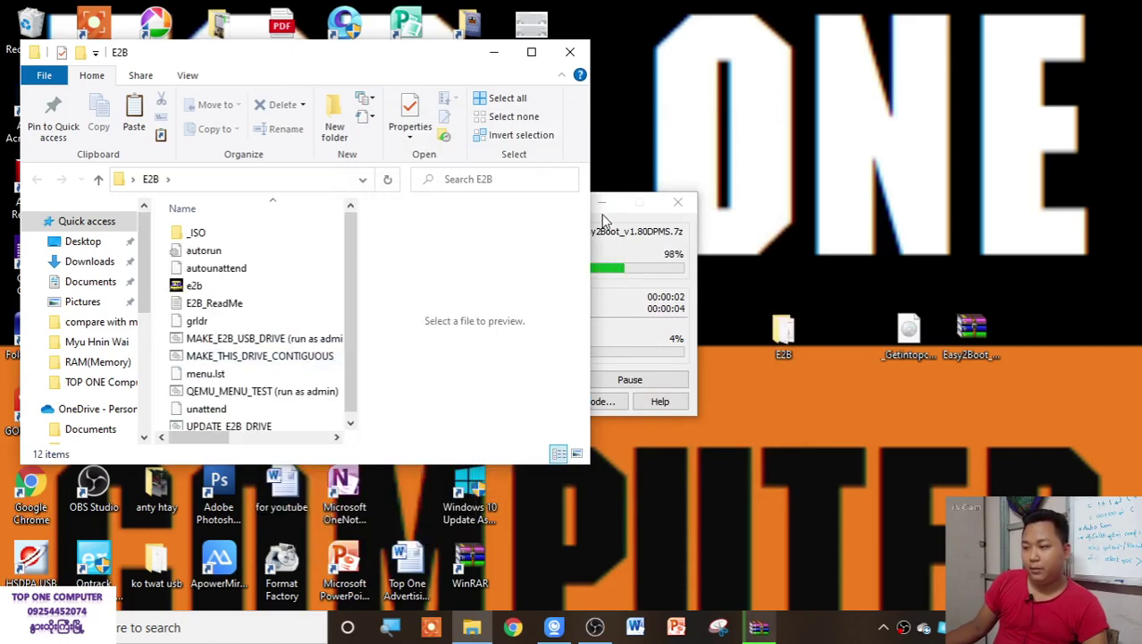
left_click(630, 222)
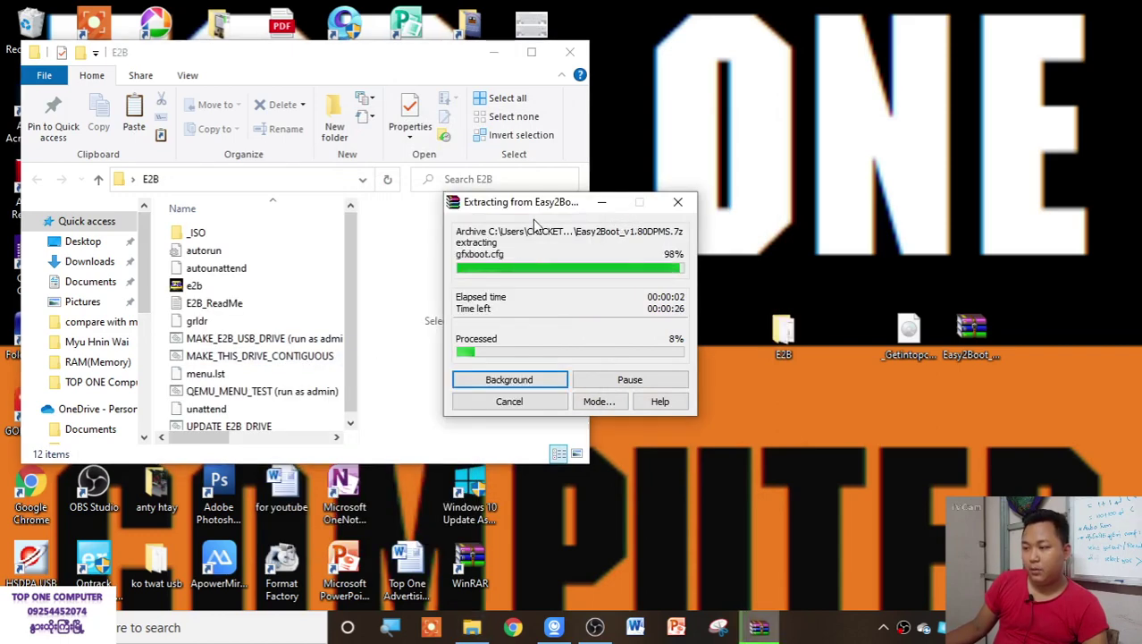
left_click_drag(539, 208, 636, 173)
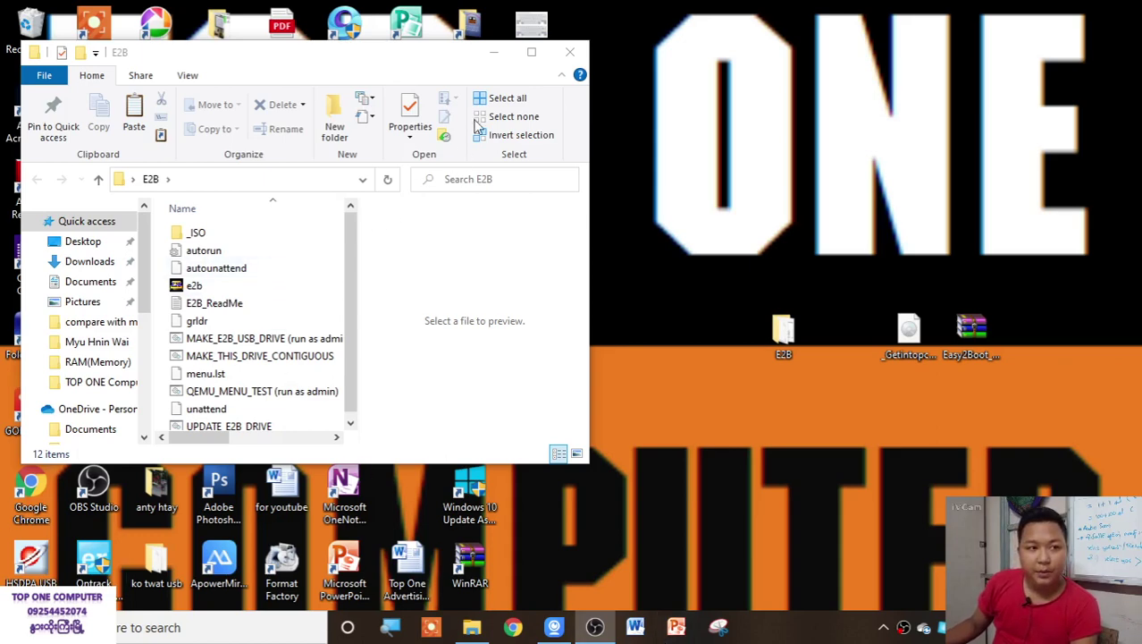
Look over the extracted files in the maximized E2B folder, including MAKE_E2B_USB_DRIVE, then return to the desktop and reopen the folder.
left_click(533, 56)
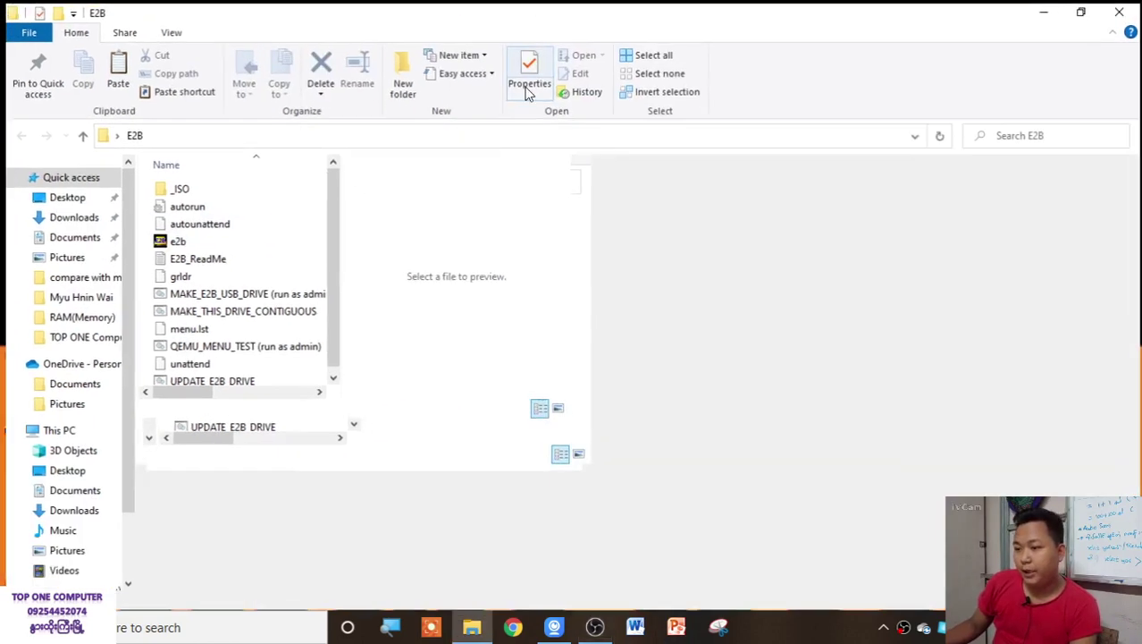
left_click(472, 295)
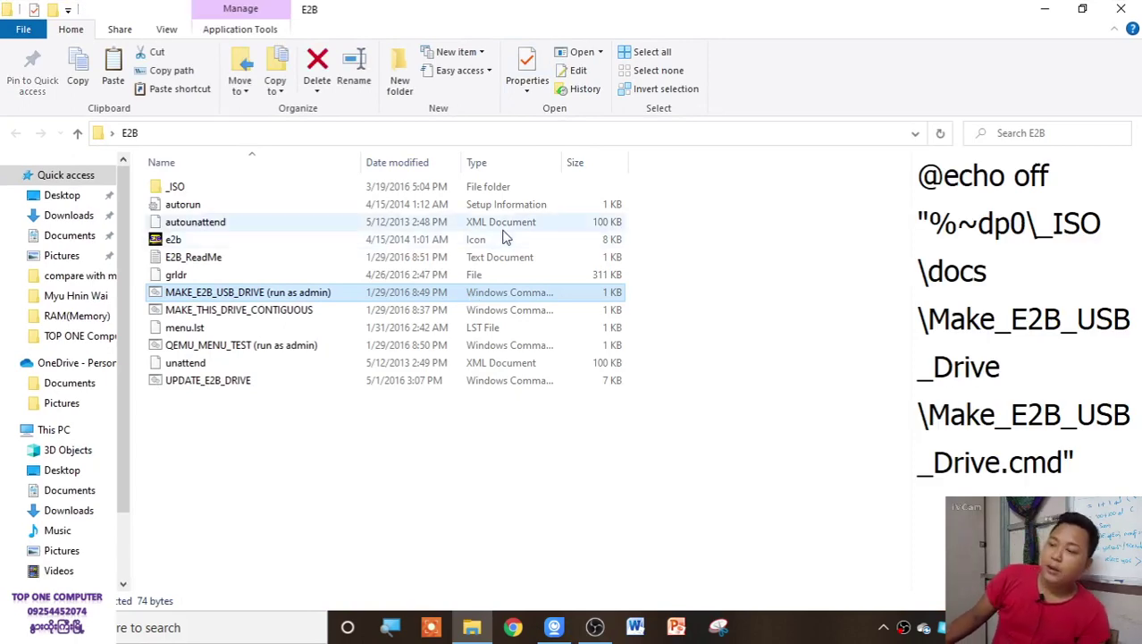
left_click(447, 413)
key("super+d")
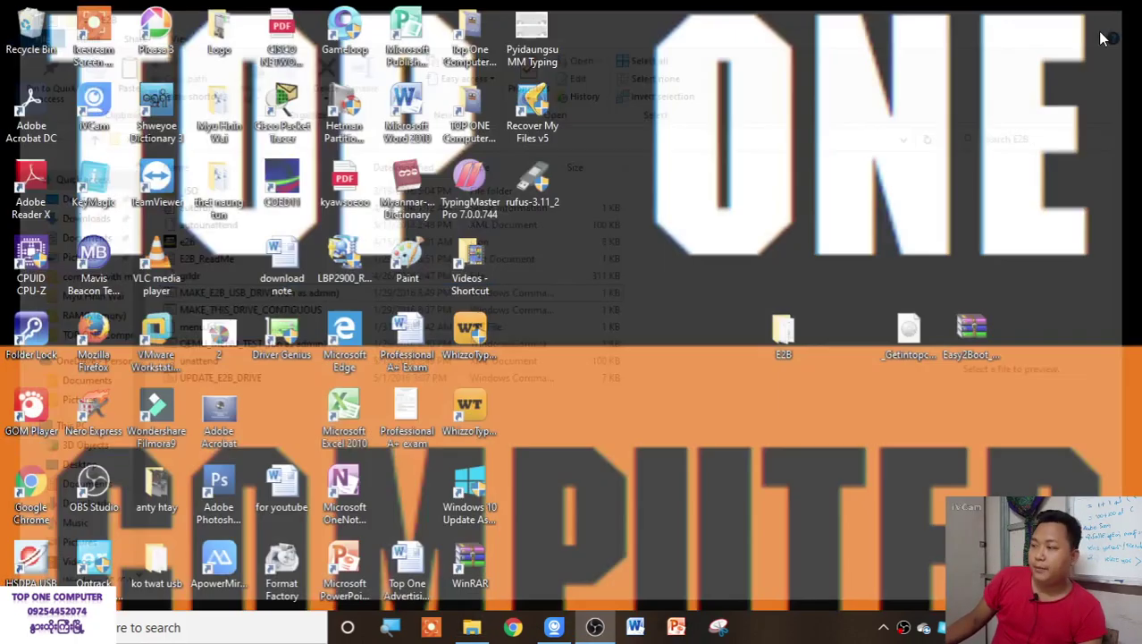
double_click(794, 335)
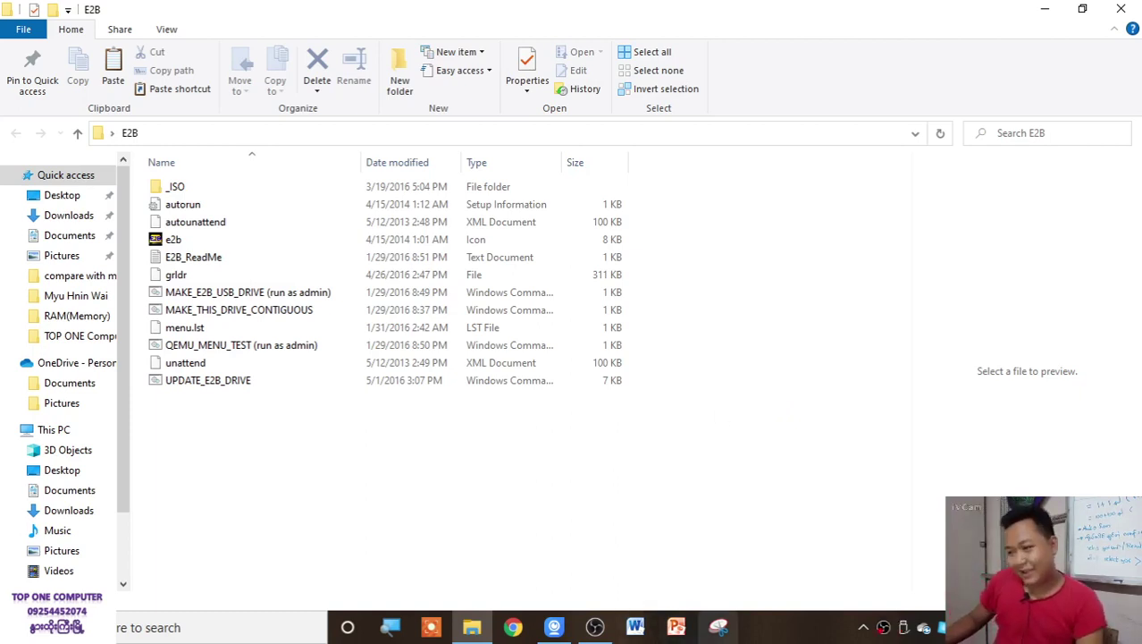
Show This PC, decline formatting the disk in drive G: and select USB Drive (G:).
left_click(76, 429)
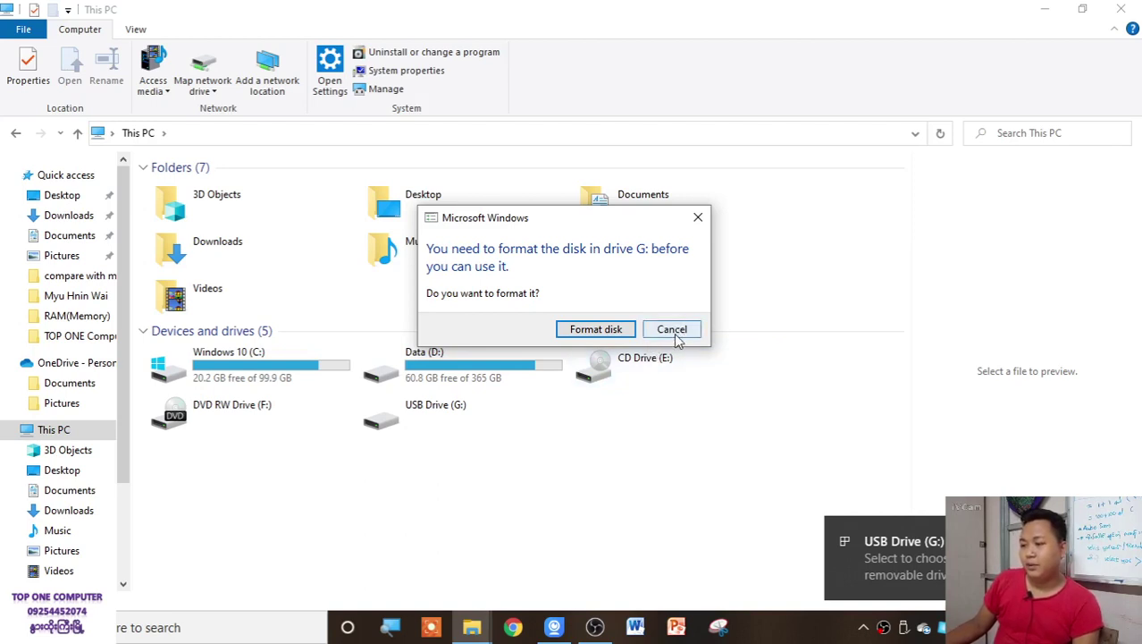
left_click(674, 329)
left_click(510, 429)
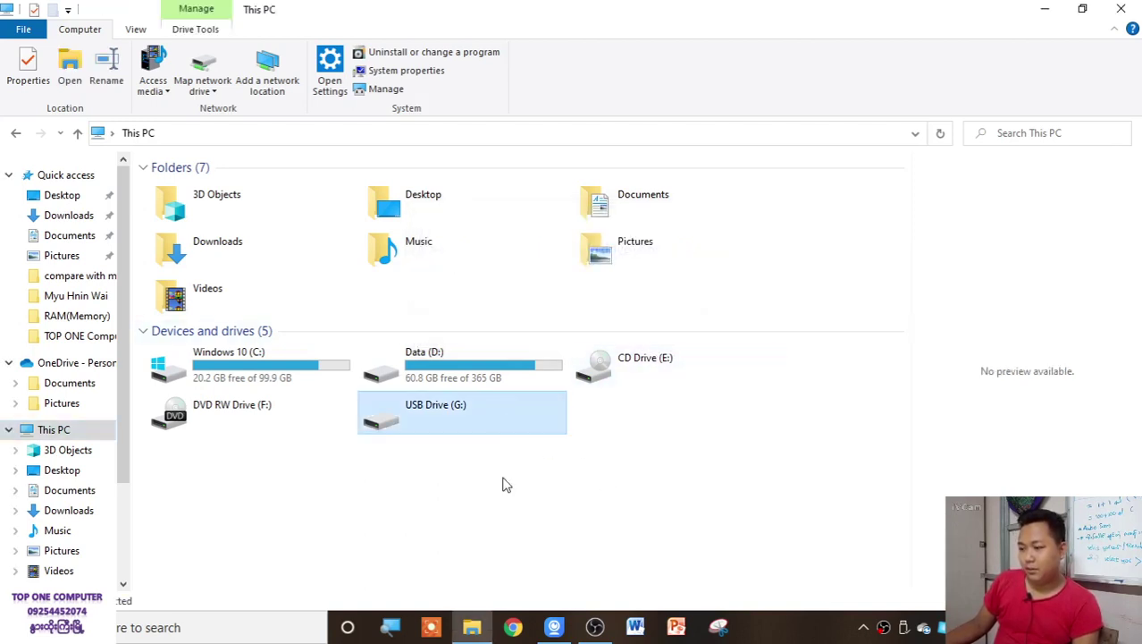
Refresh the This PC view and reselect USB Drive (G:).
right_click(497, 541)
left_click(535, 415)
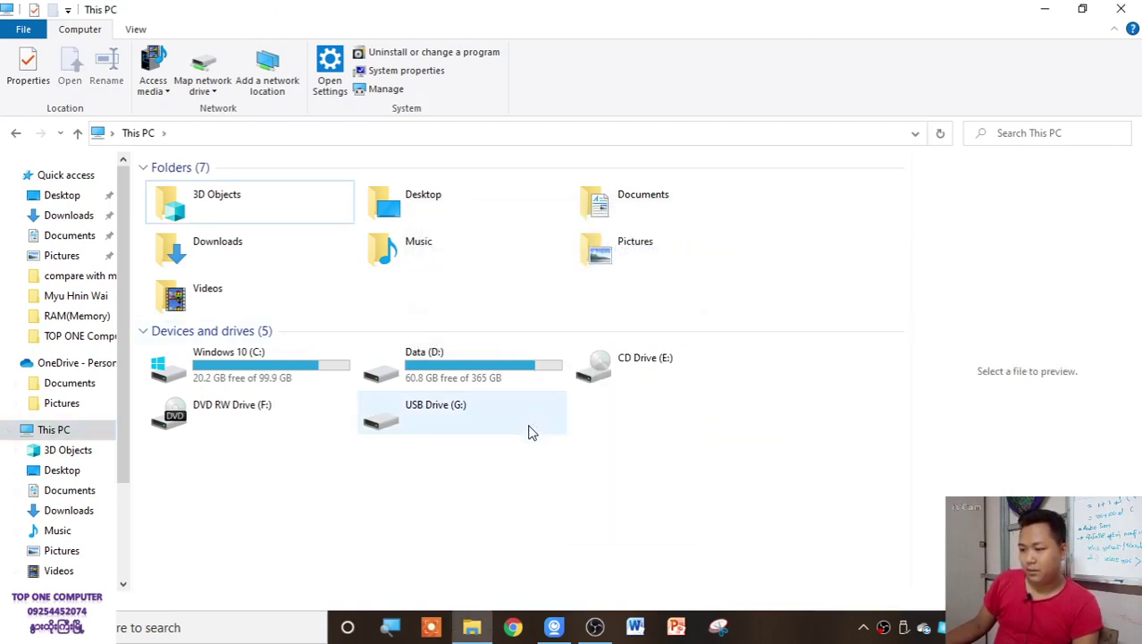
left_click(528, 426)
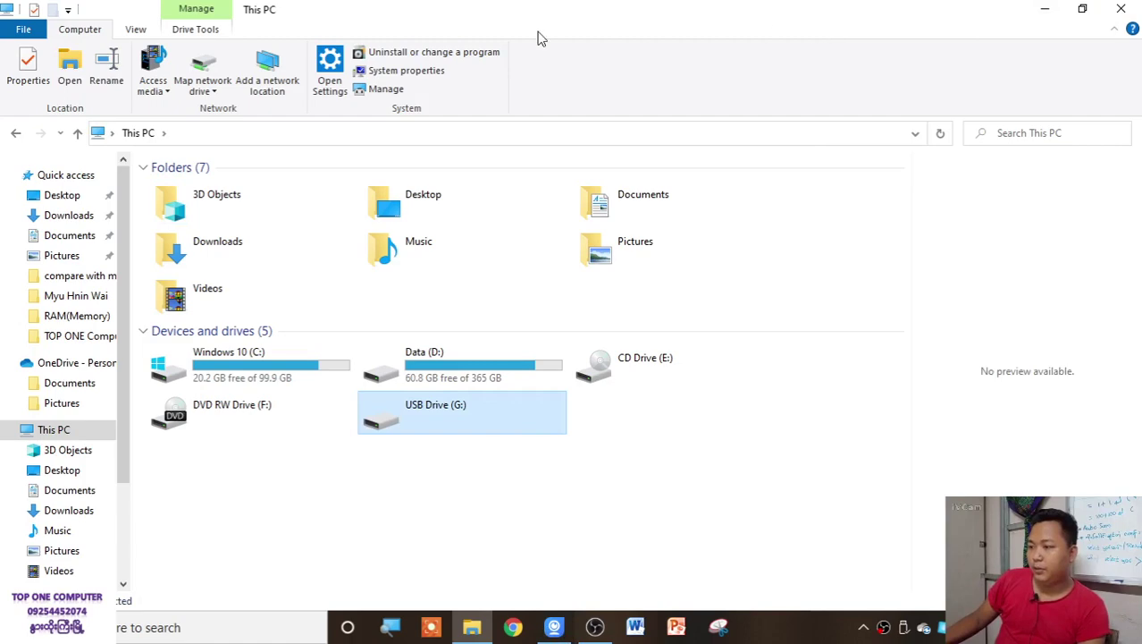
Restore the This PC window and resize it to cover half the desktop, leaving the E2B folder uncovered and USB Drive (G:) in view.
double_click(651, 8)
left_click_drag(649, 78, 555, 91)
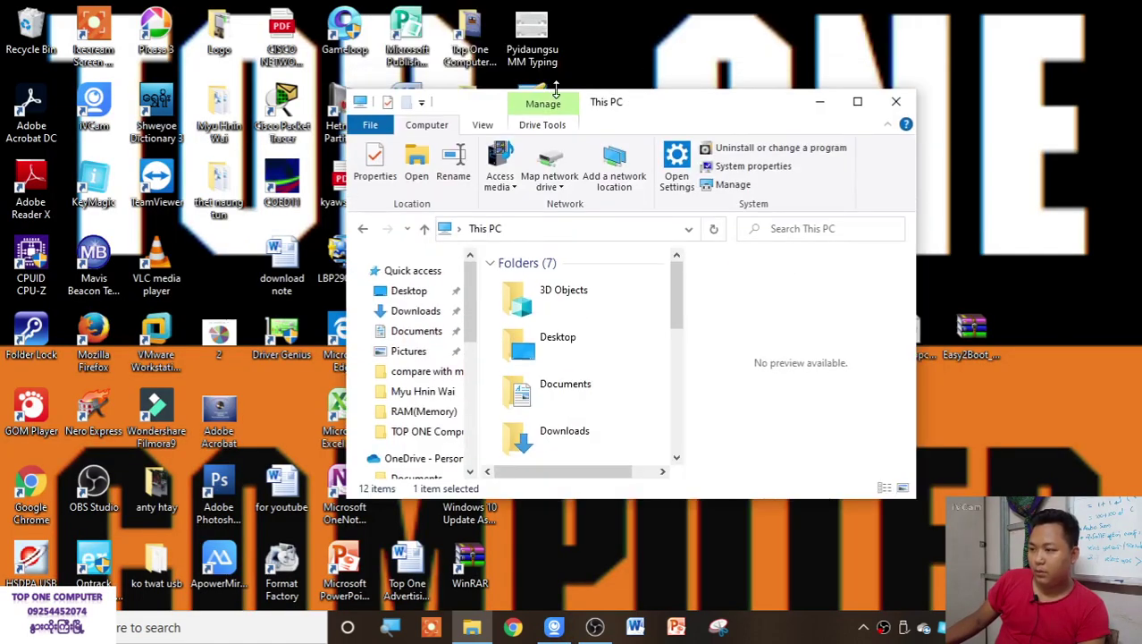
left_click_drag(676, 107, 418, 42)
left_click_drag(443, 430, 438, 619)
left_click_drag(415, 402, 417, 554)
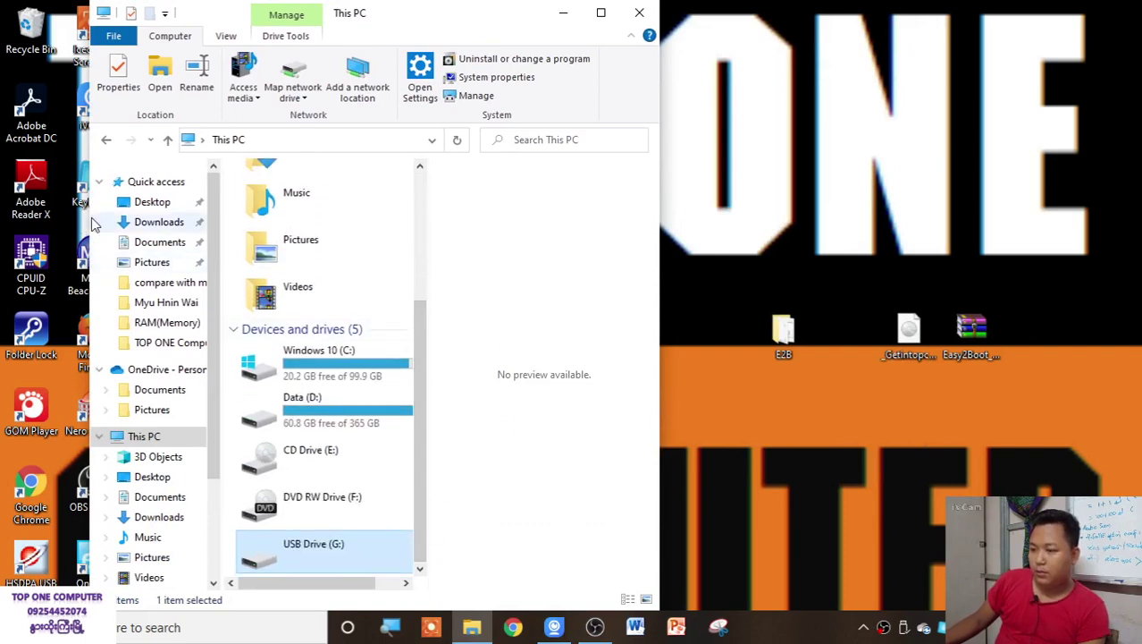
left_click_drag(88, 225, 4, 225)
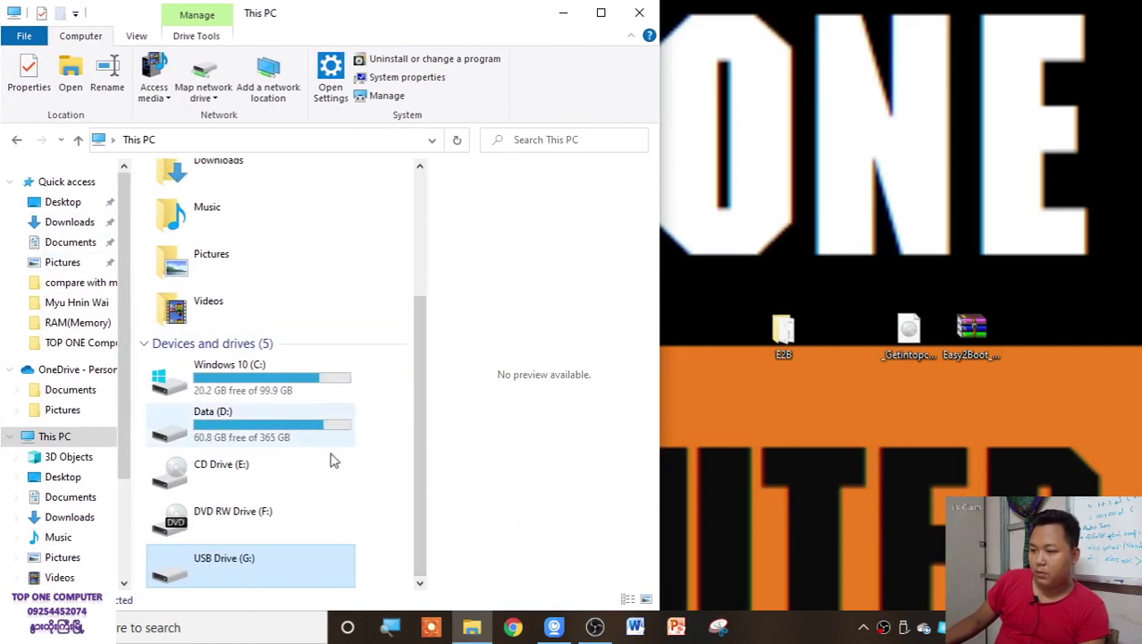
Open the E2B folder from the desktop and place its window side by side with This PC.
left_click(778, 329)
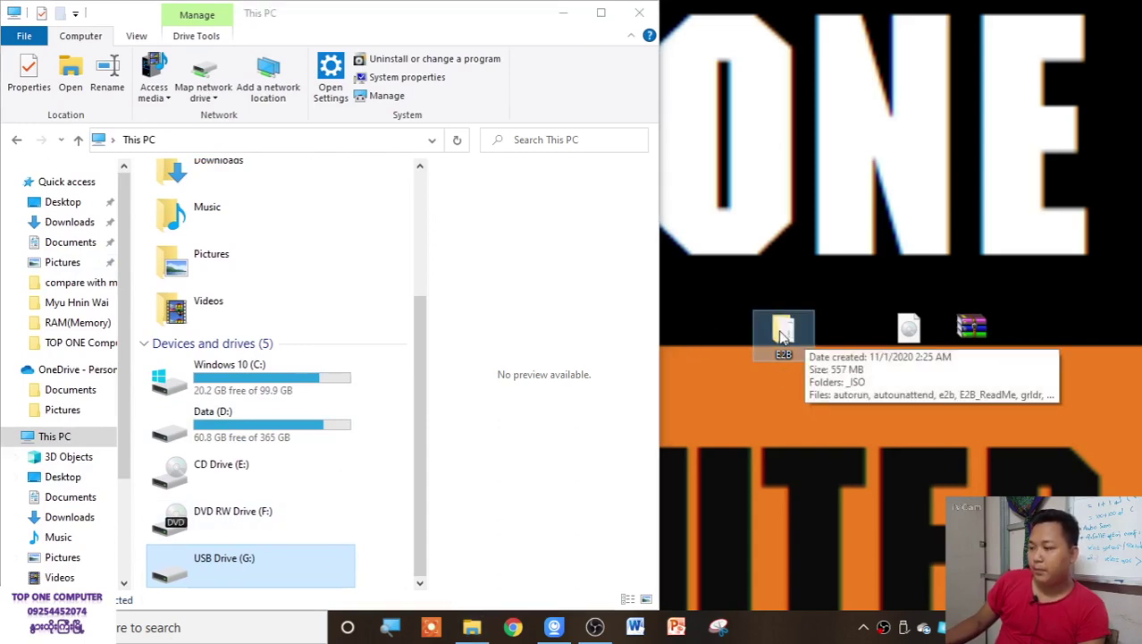
double_click(805, 338)
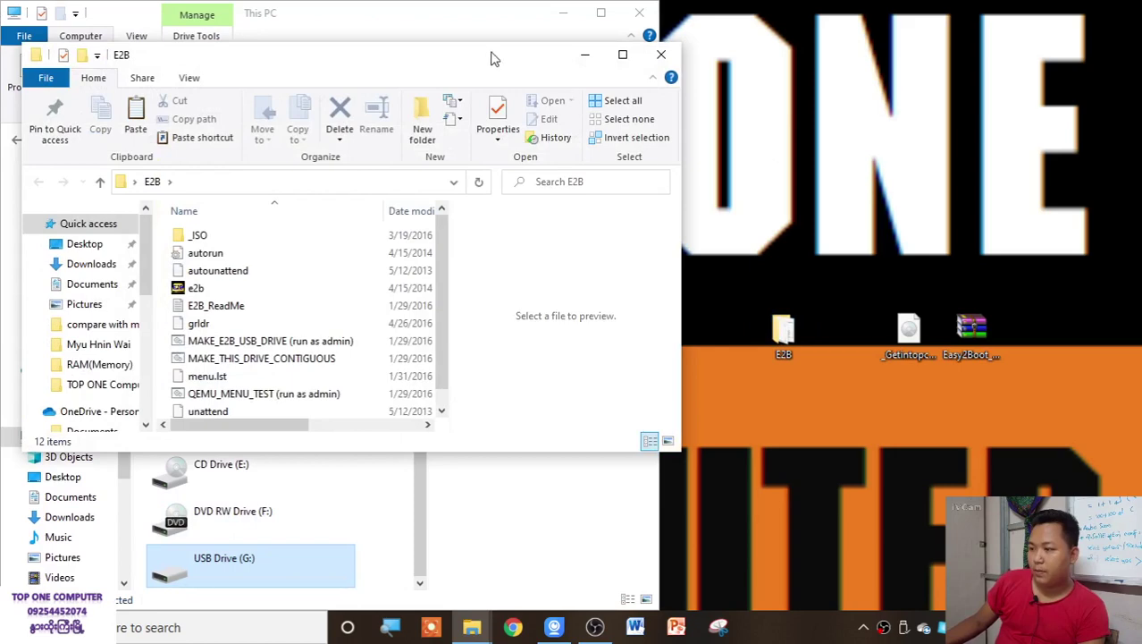
left_click_drag(493, 56, 1140, 79)
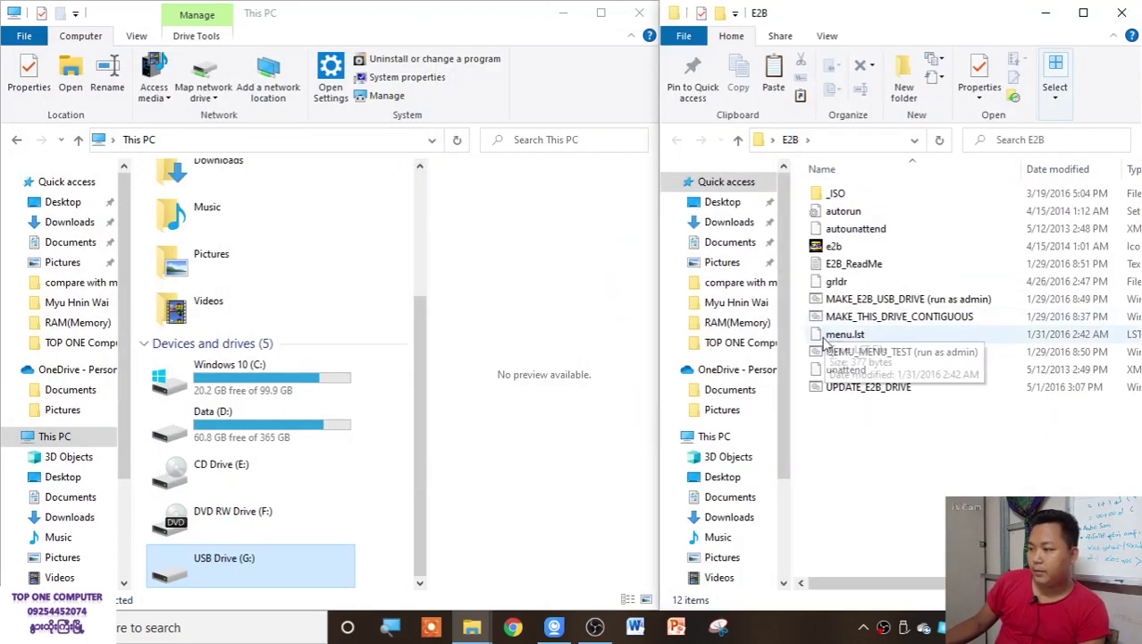
Run the MAKE_E2B_USB_DRIVE script as administrator and dismiss the virus protection notification.
left_click(853, 301)
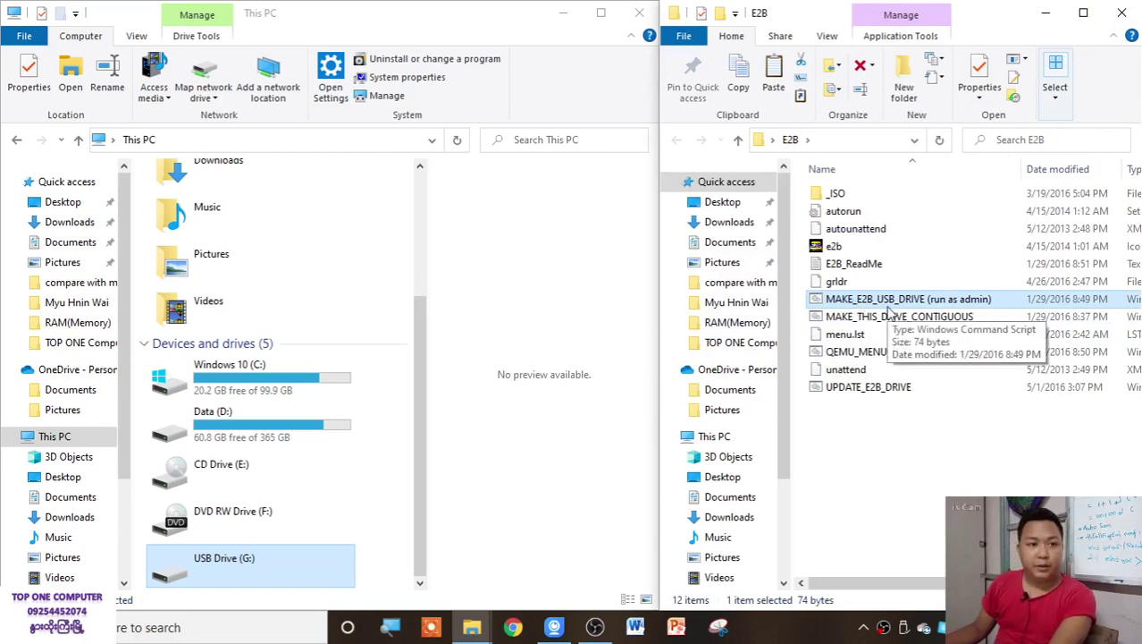
right_click(940, 307)
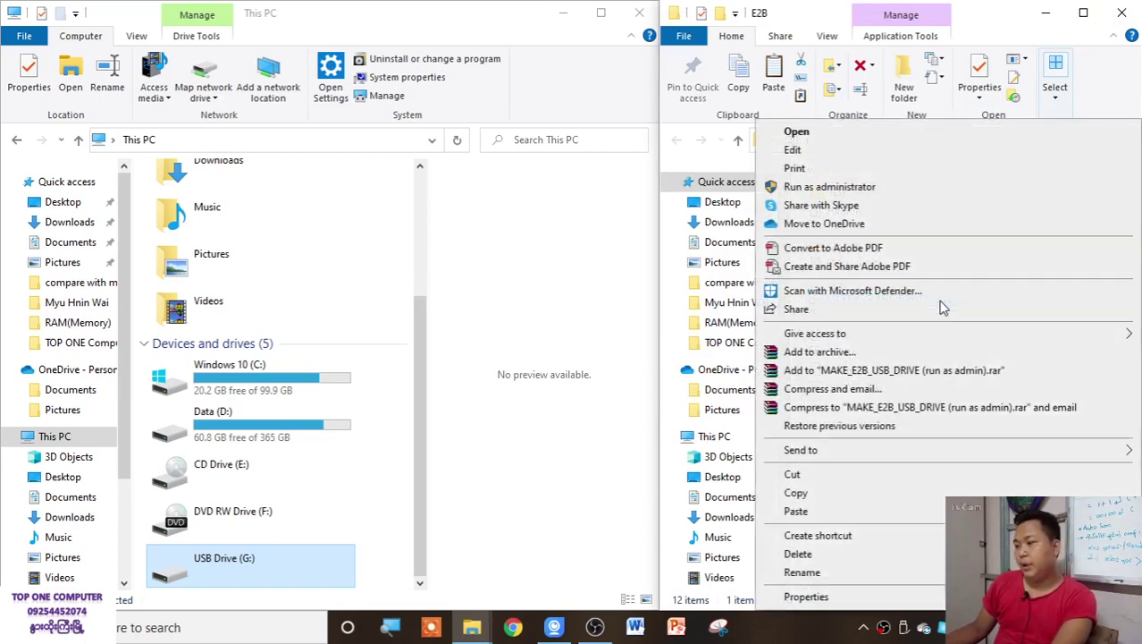
left_click(824, 188)
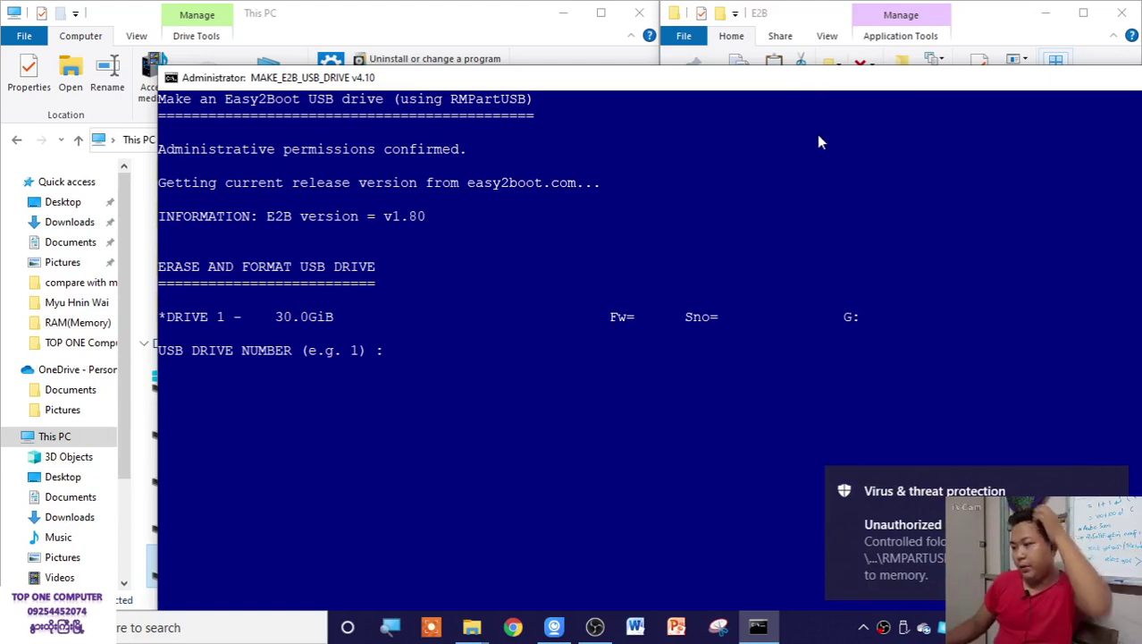
left_click(1108, 483)
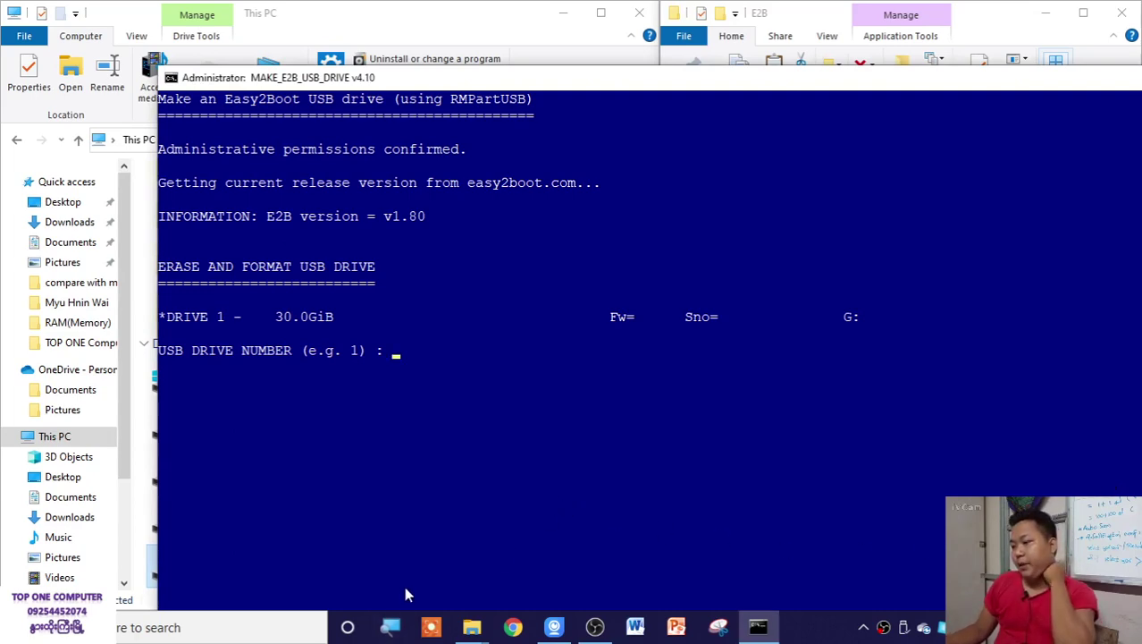
Find the Virus & threat protection settings, turn off Real-time protection and close Windows Security.
key("super")
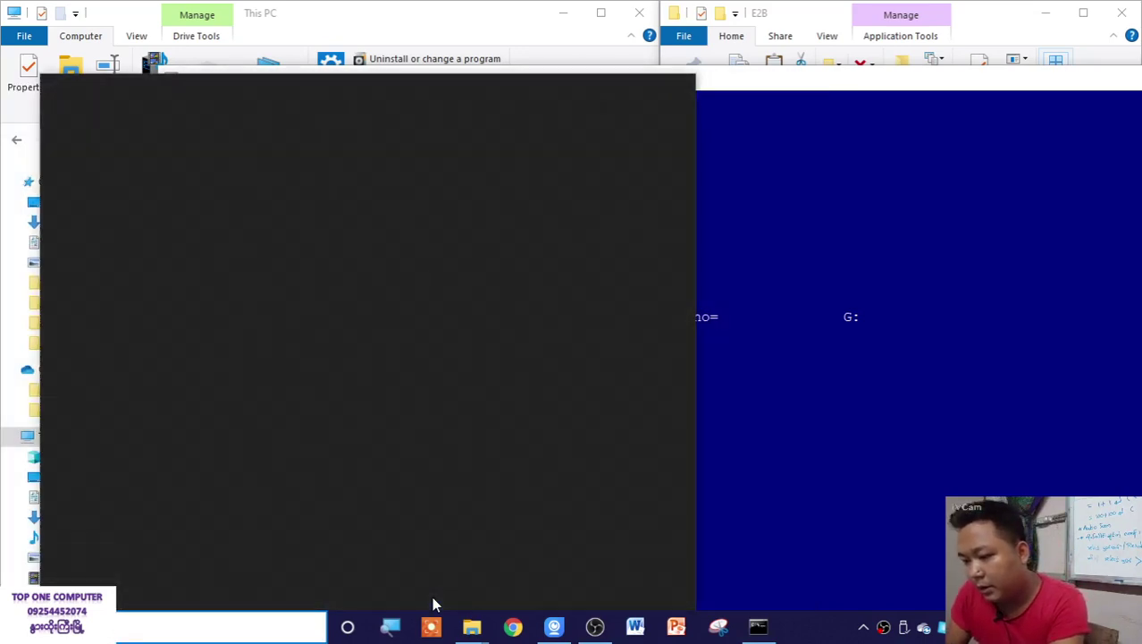
type("virus")
key("Return")
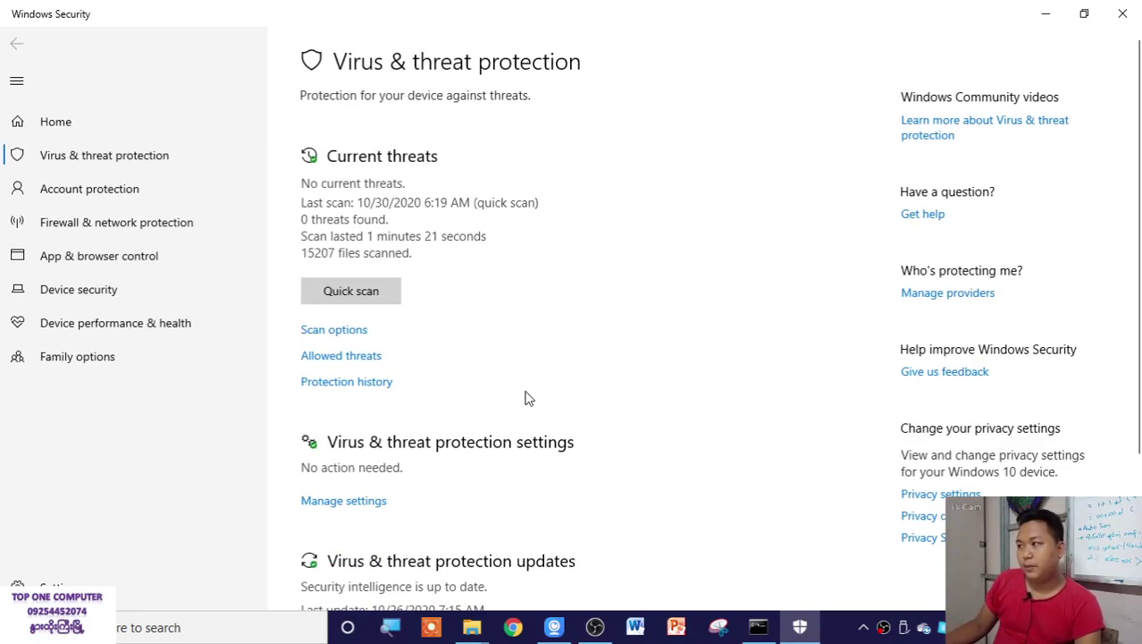
left_click(345, 502)
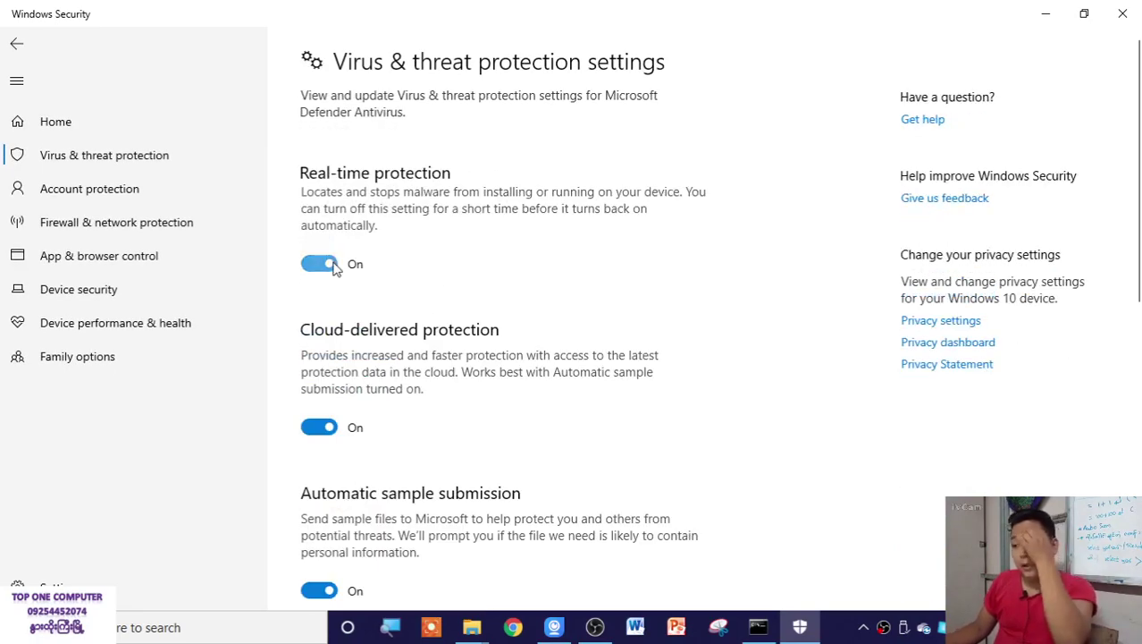
left_click(333, 266)
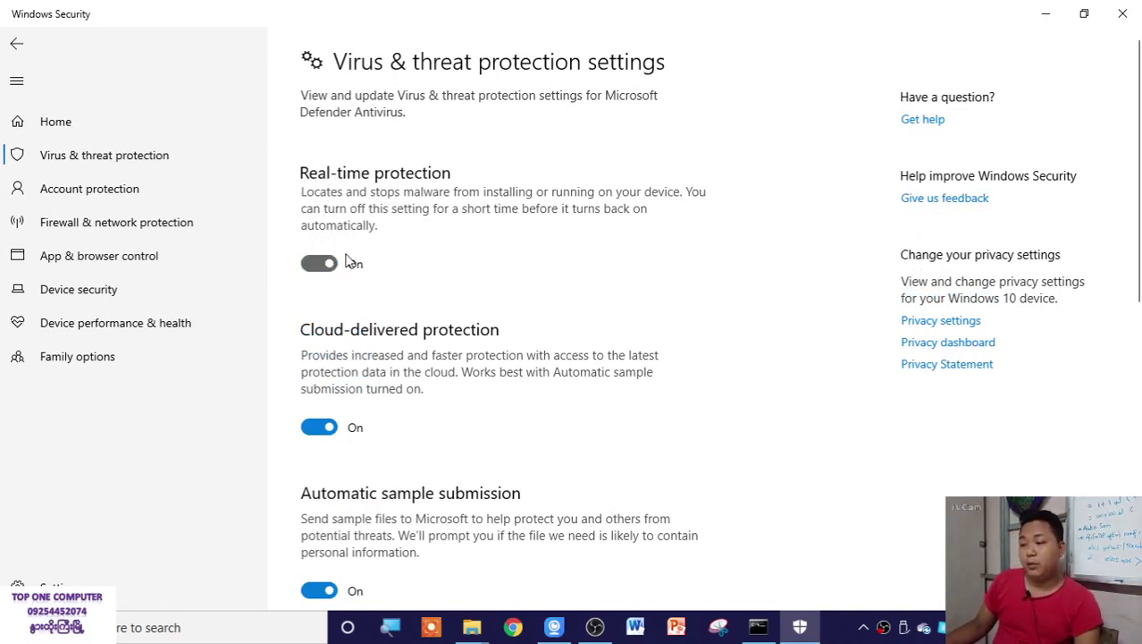
left_click(313, 266)
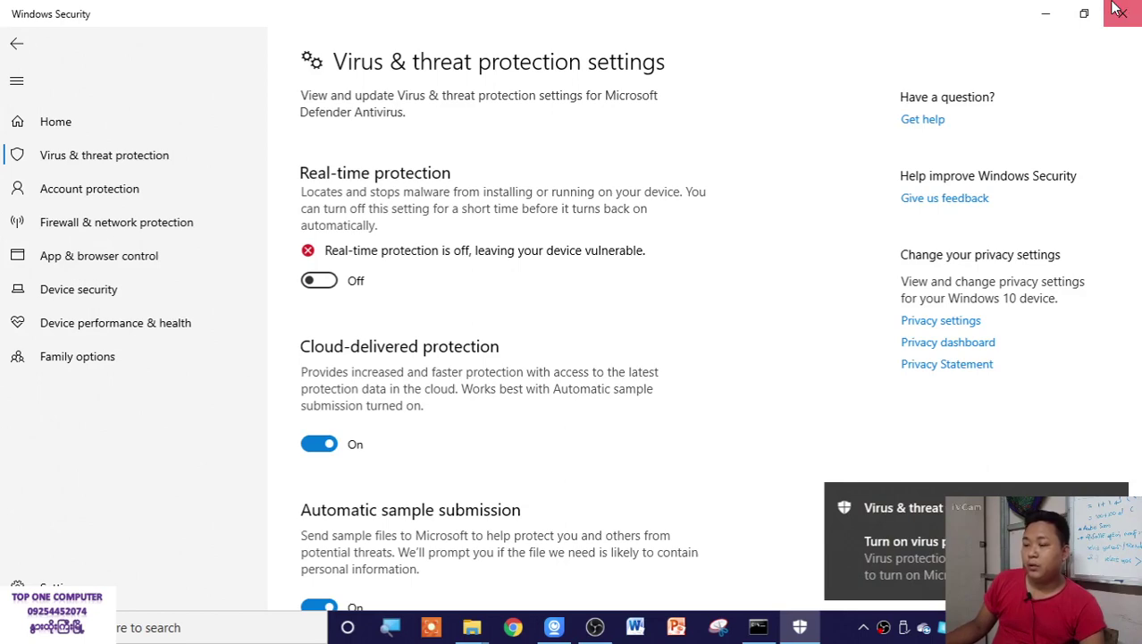
left_click(1117, 9)
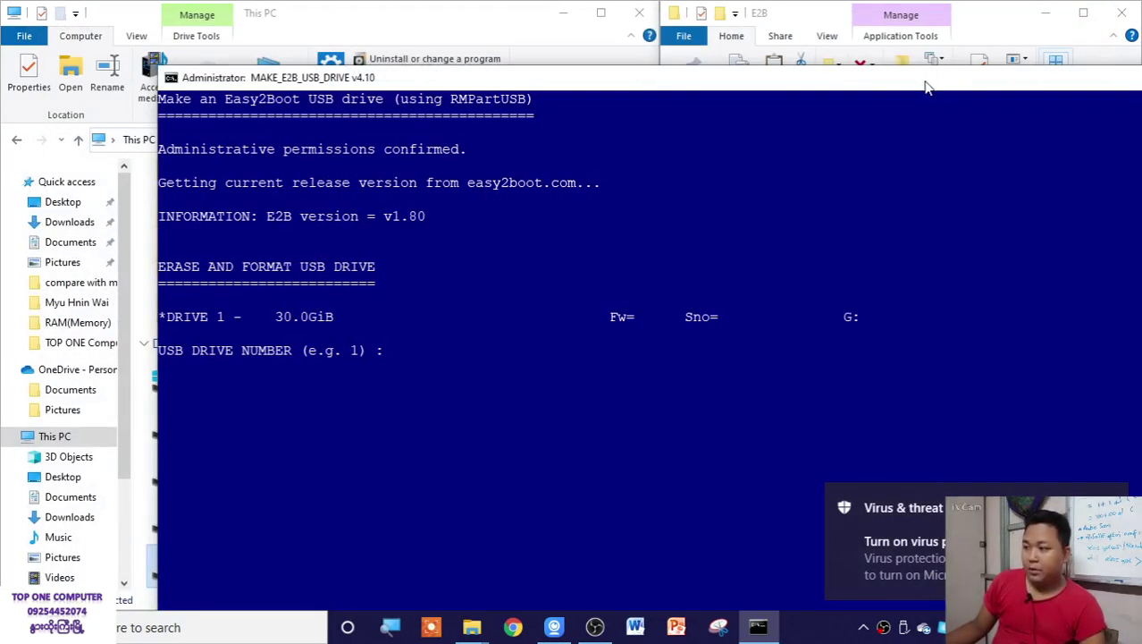
Choose USB drive number 1 in the MAKE_E2B_USB_DRIVE script and decline formatting it.
left_click_drag(926, 84, 1137, 56)
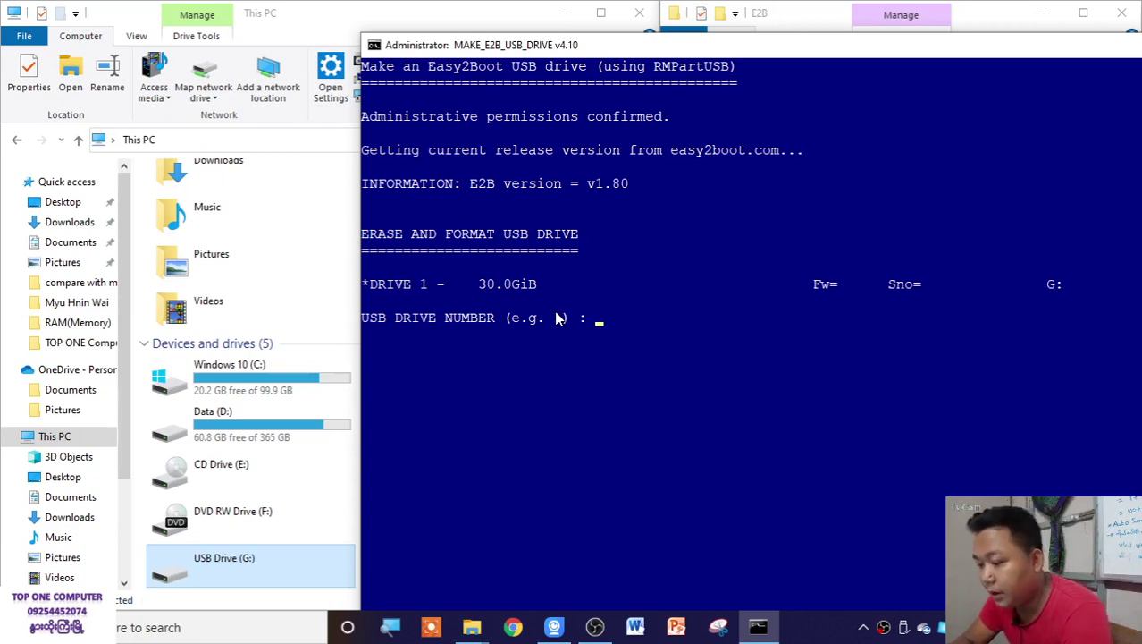
key("Return")
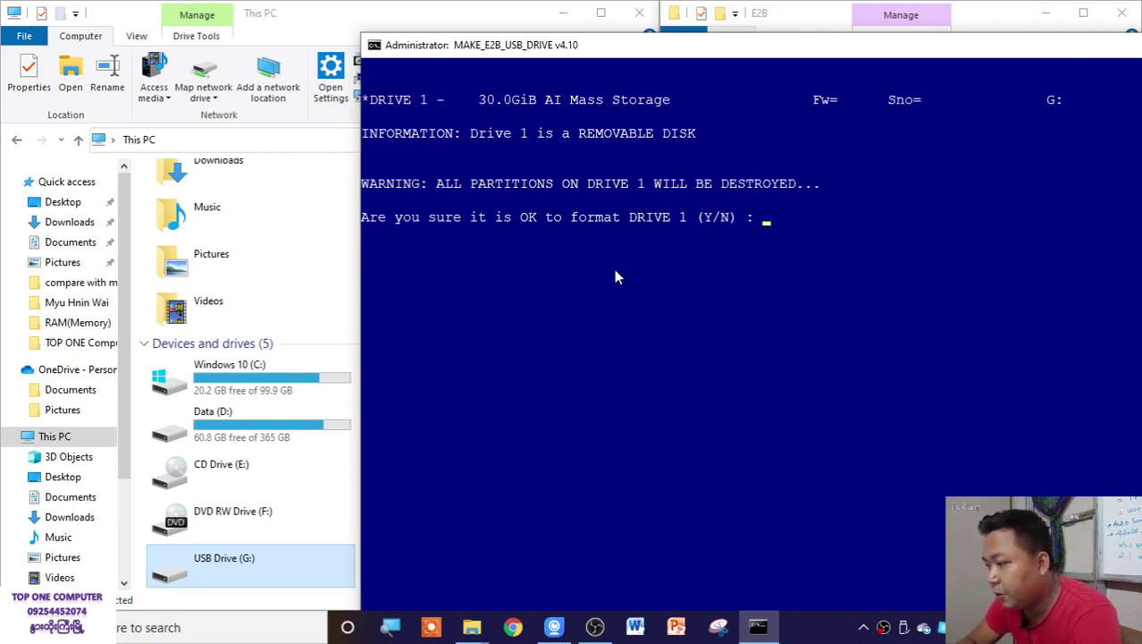
type("n")
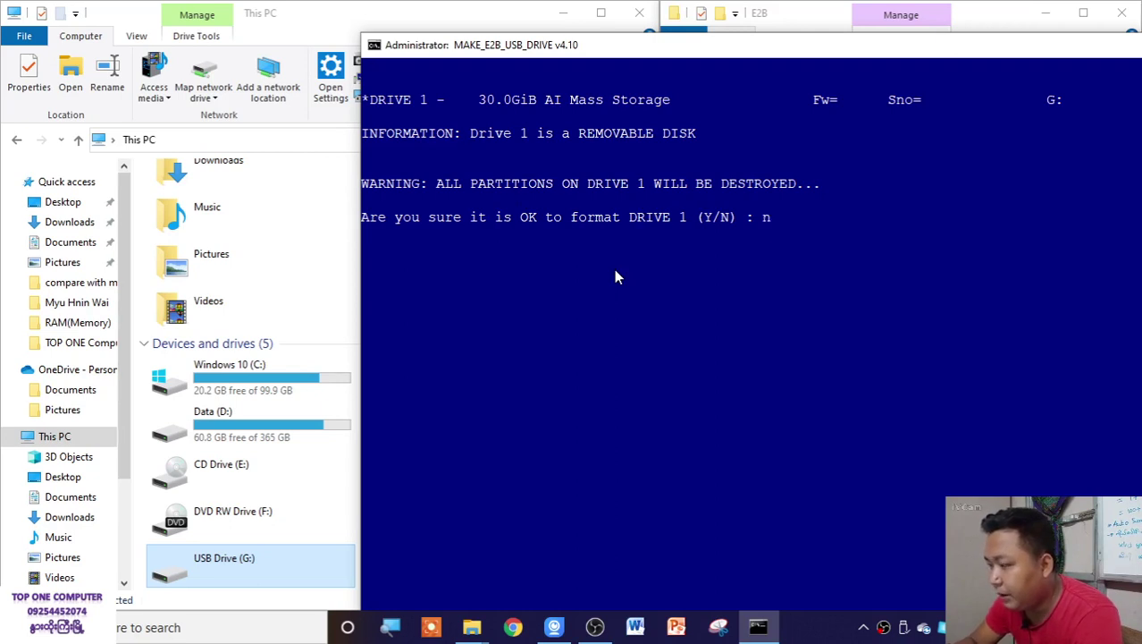
key("Return")
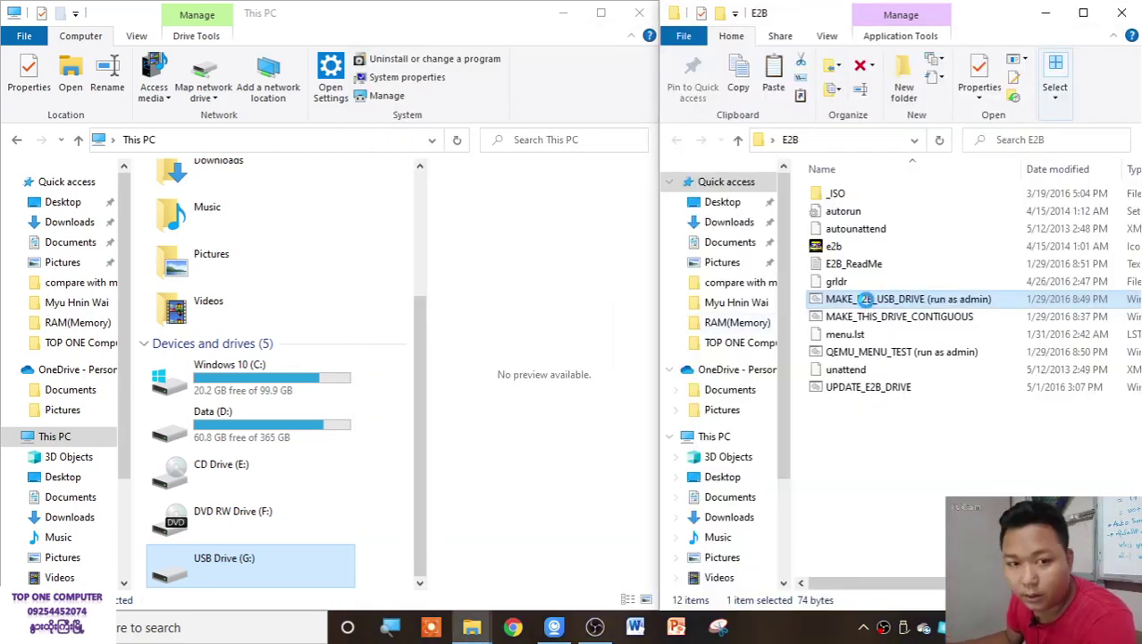
Run MAKE_E2B_USB_DRIVE as administrator again, choose USB drive number 1 and agree to format it.
right_click(866, 304)
left_click(813, 189)
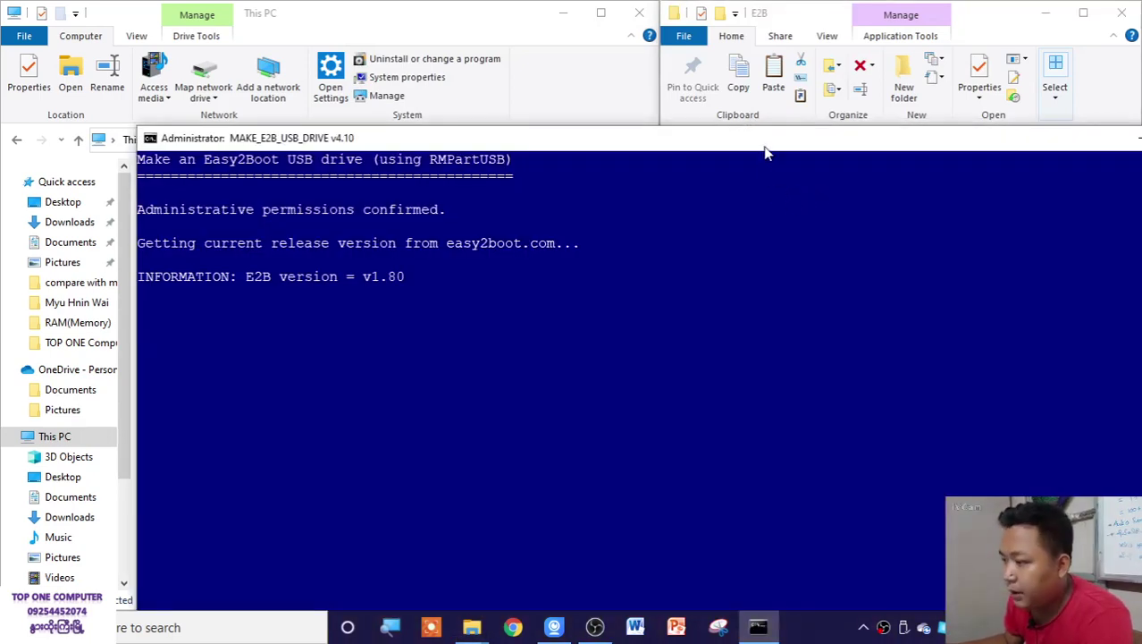
left_click_drag(764, 150, 771, 109)
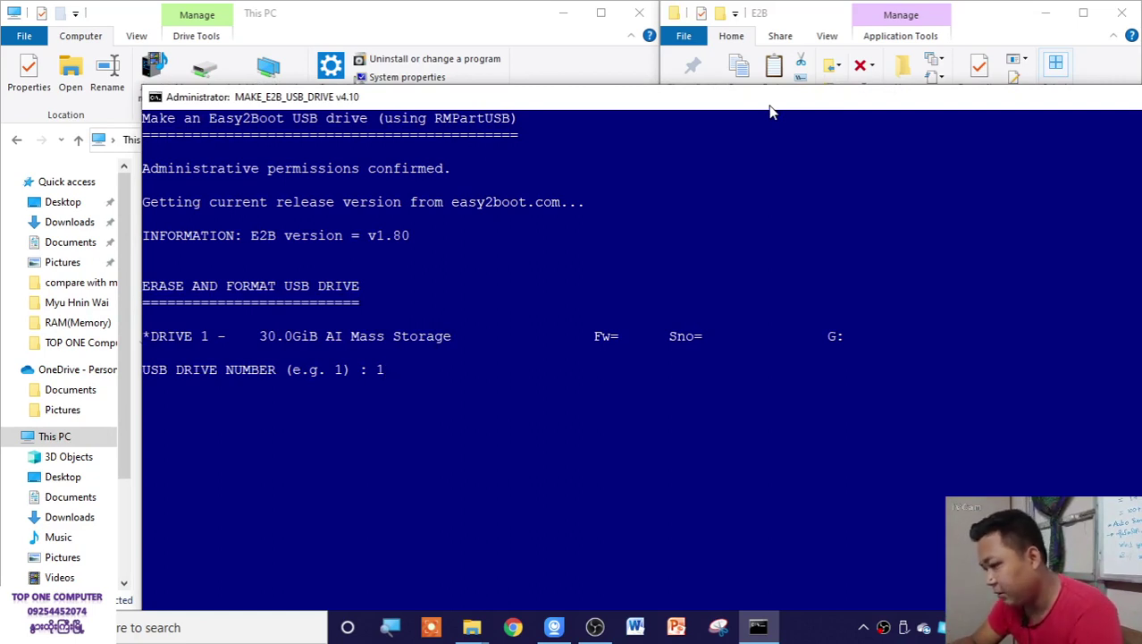
key("Return")
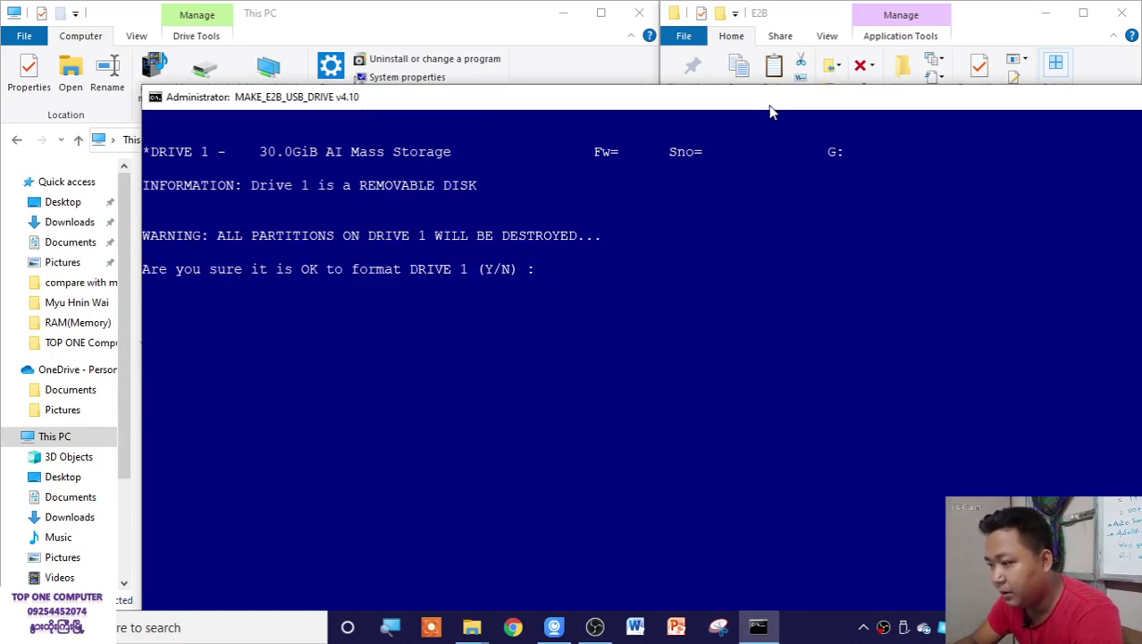
type("y")
key("Return")
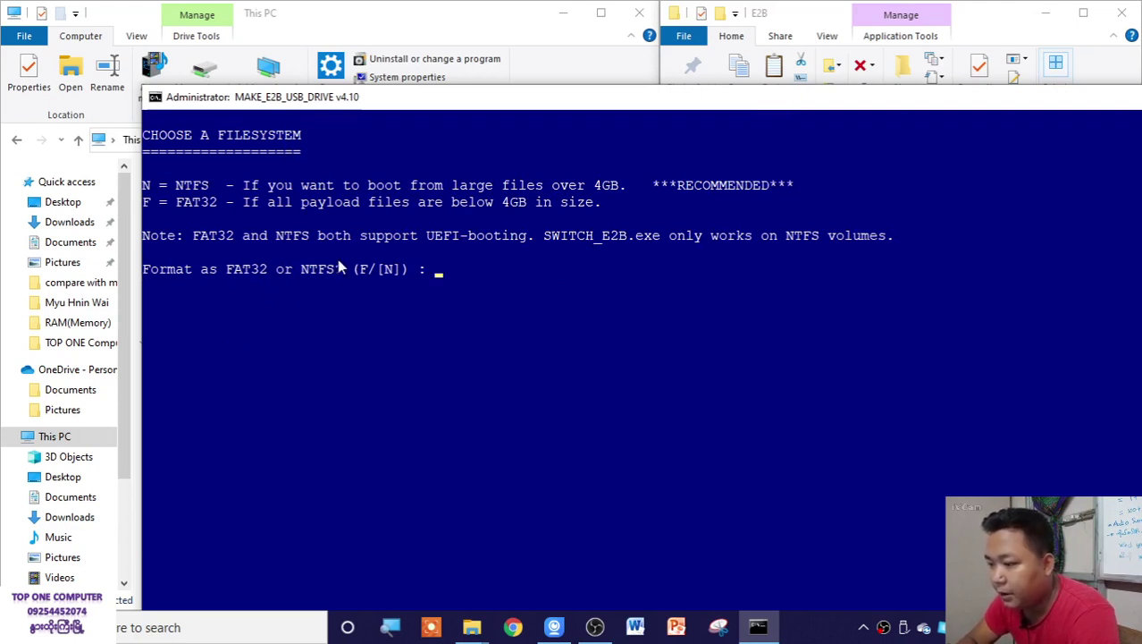
Try to format drive 1 with the NTFS file system, accepting the erasure of all data on it.
type("n")
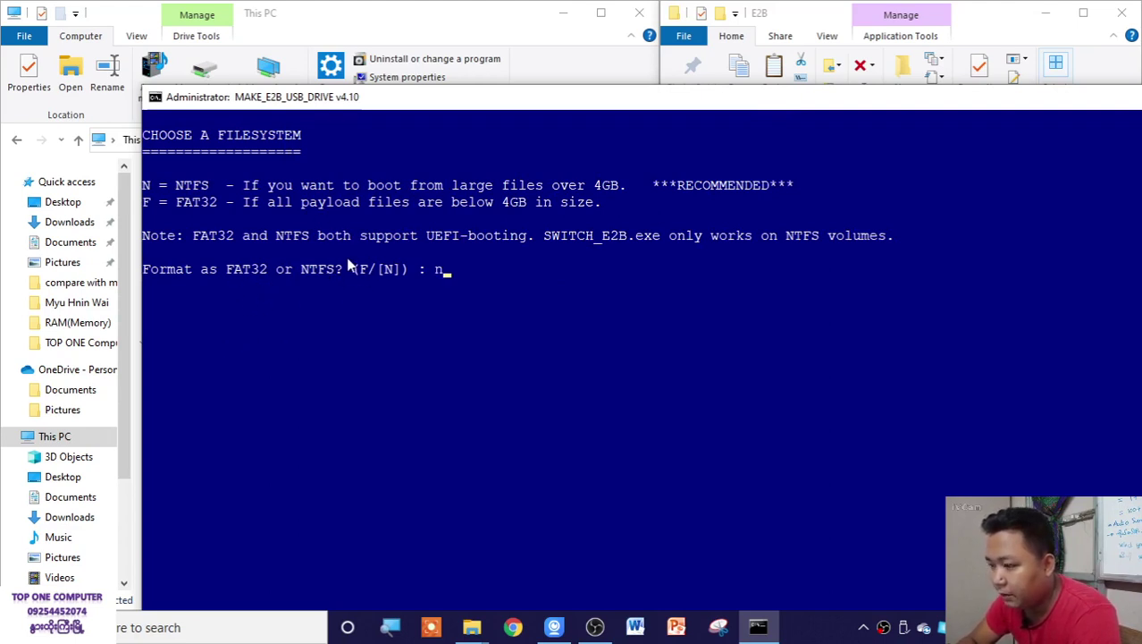
key("Return")
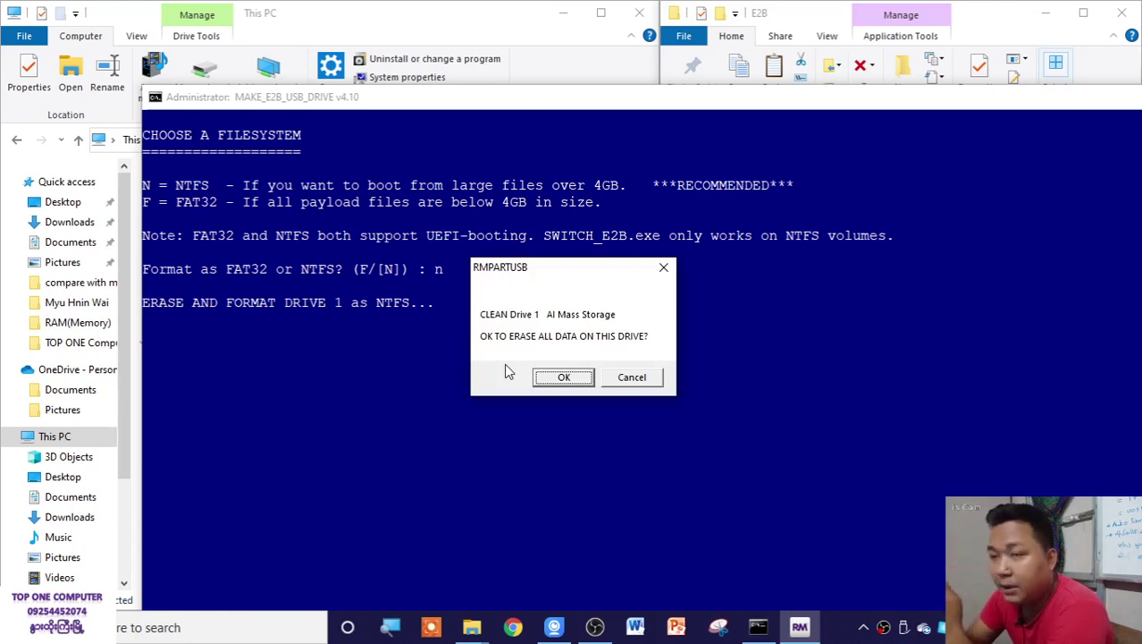
left_click(550, 376)
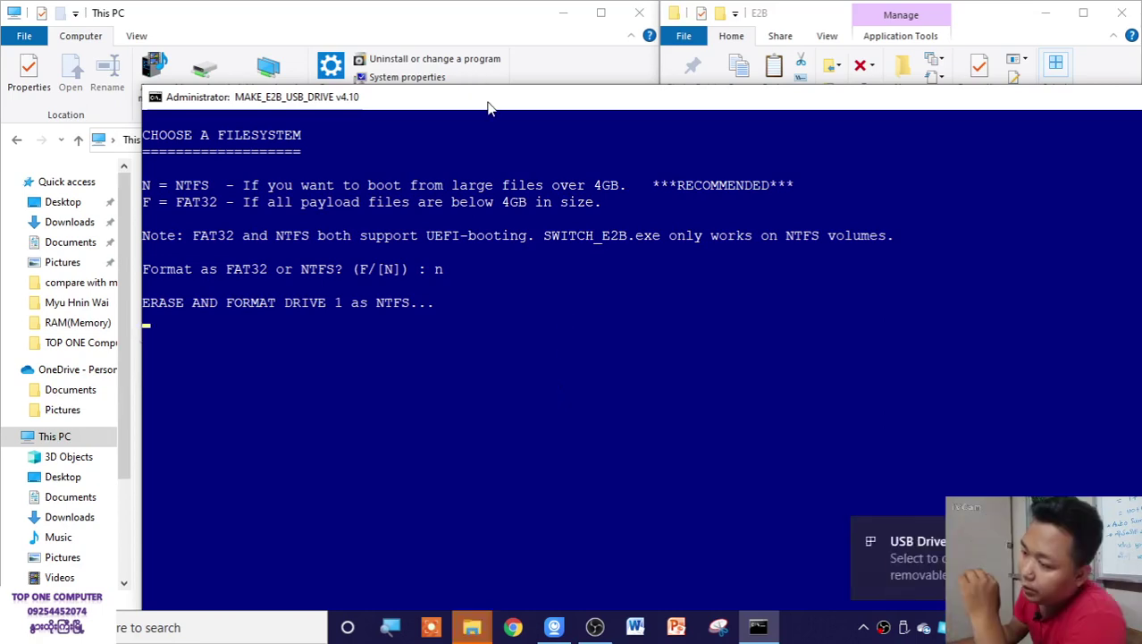
Move the script window away from the This PC drive list and end the MAKE_E2B_USB_DRIVE script.
left_click_drag(496, 97, 818, 109)
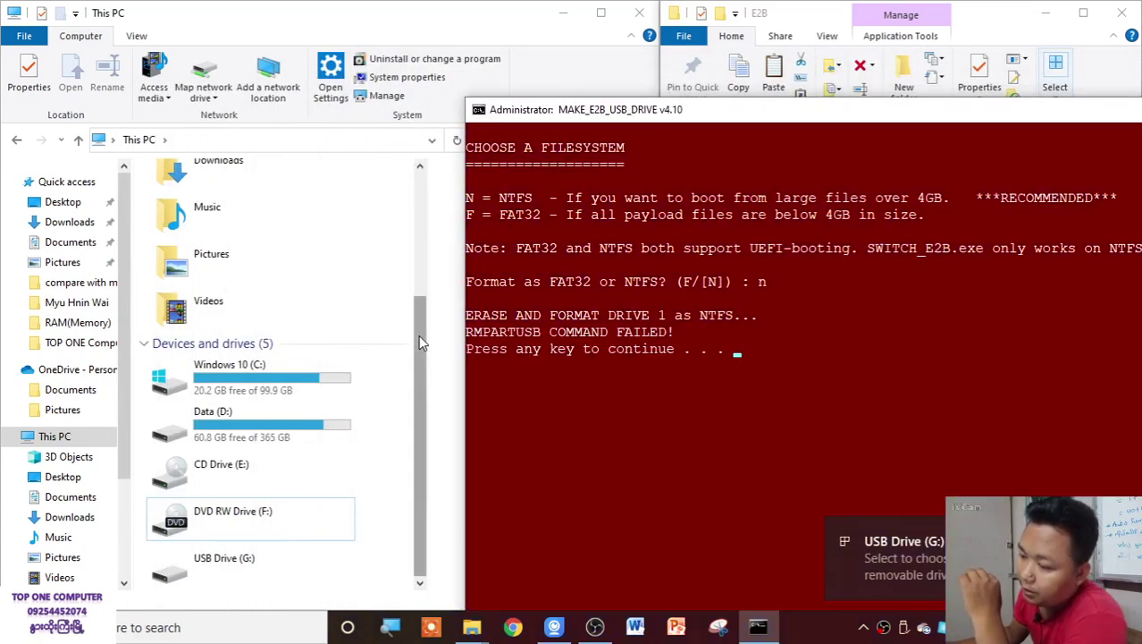
left_click(417, 379)
left_click(758, 413)
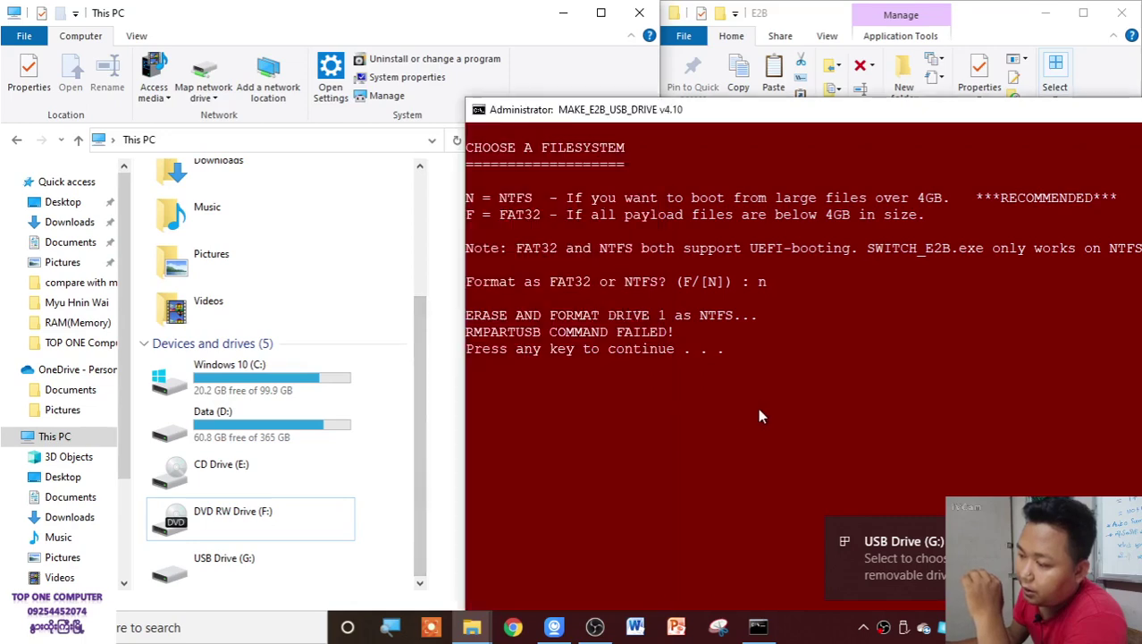
key("Return")
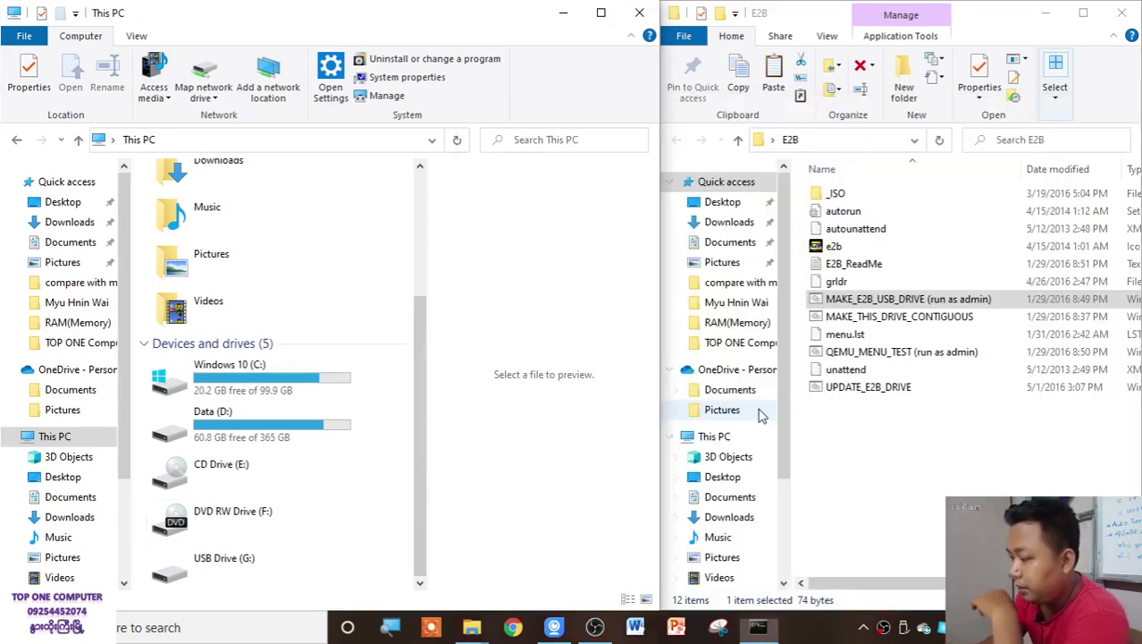
Try to quick-format USB Drive (G:) with the NTFS file system, accepting the erasure of all its data, and close the format dialog.
left_click(236, 556)
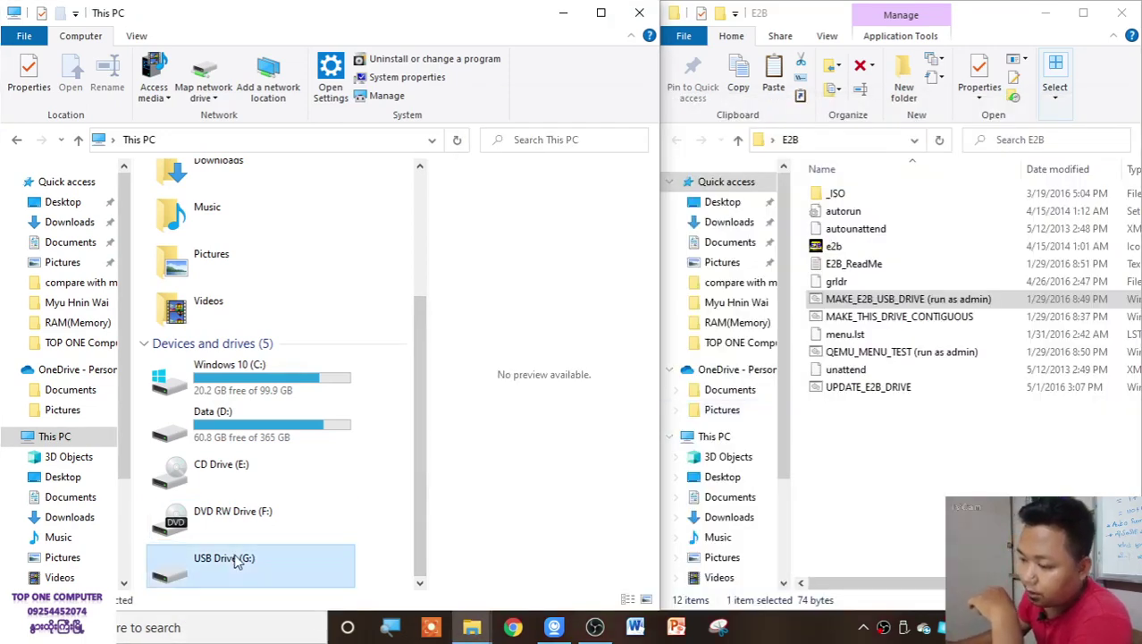
right_click(236, 556)
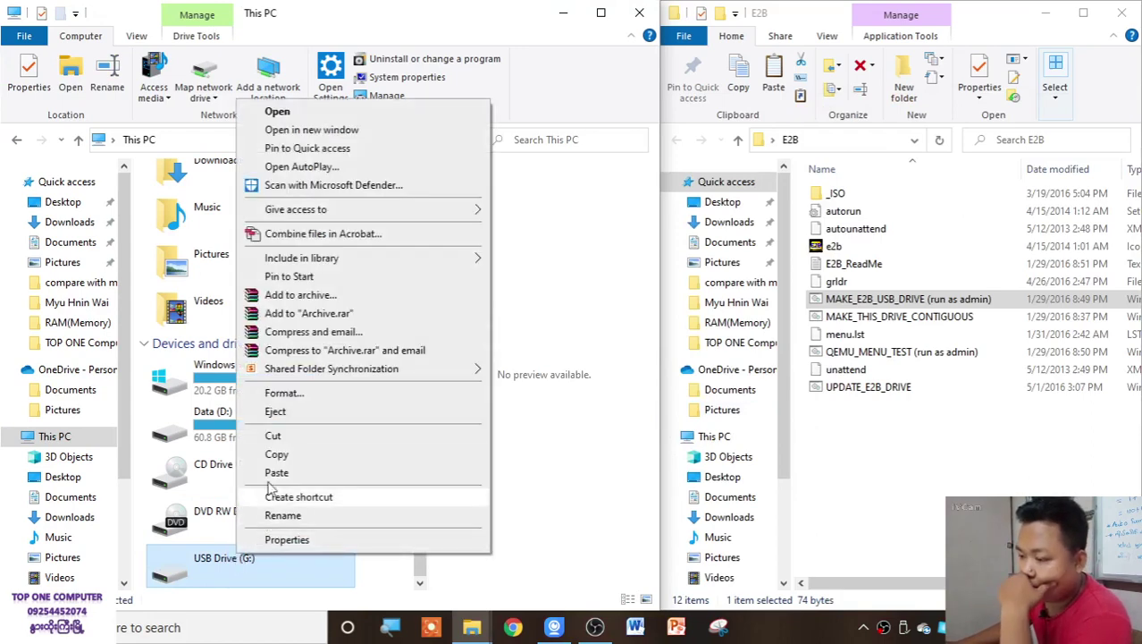
left_click(288, 398)
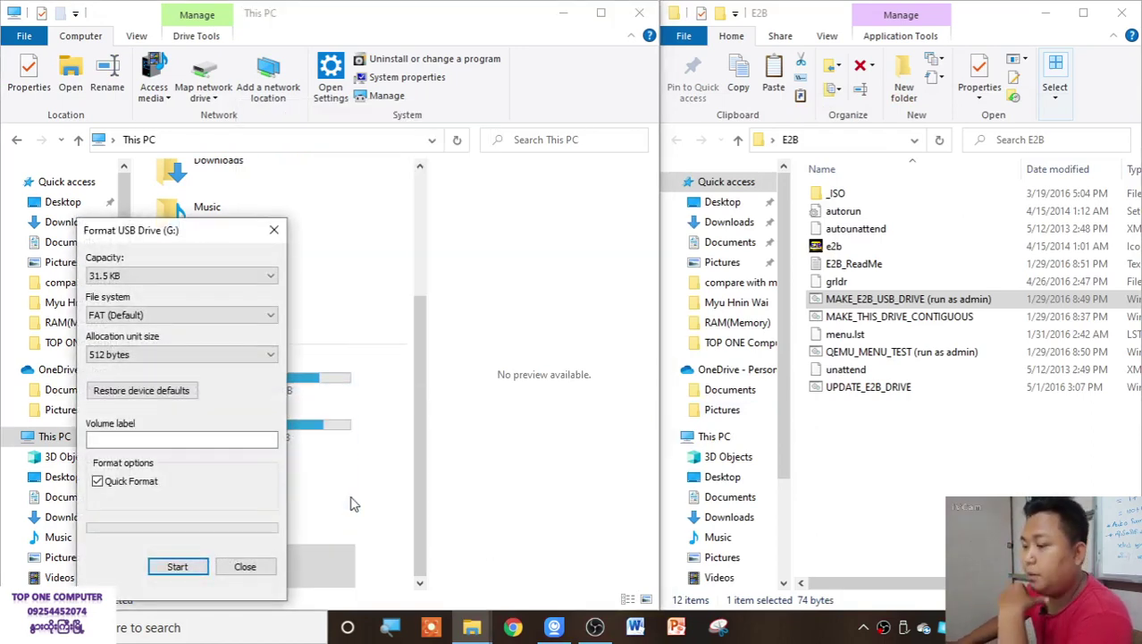
left_click(208, 324)
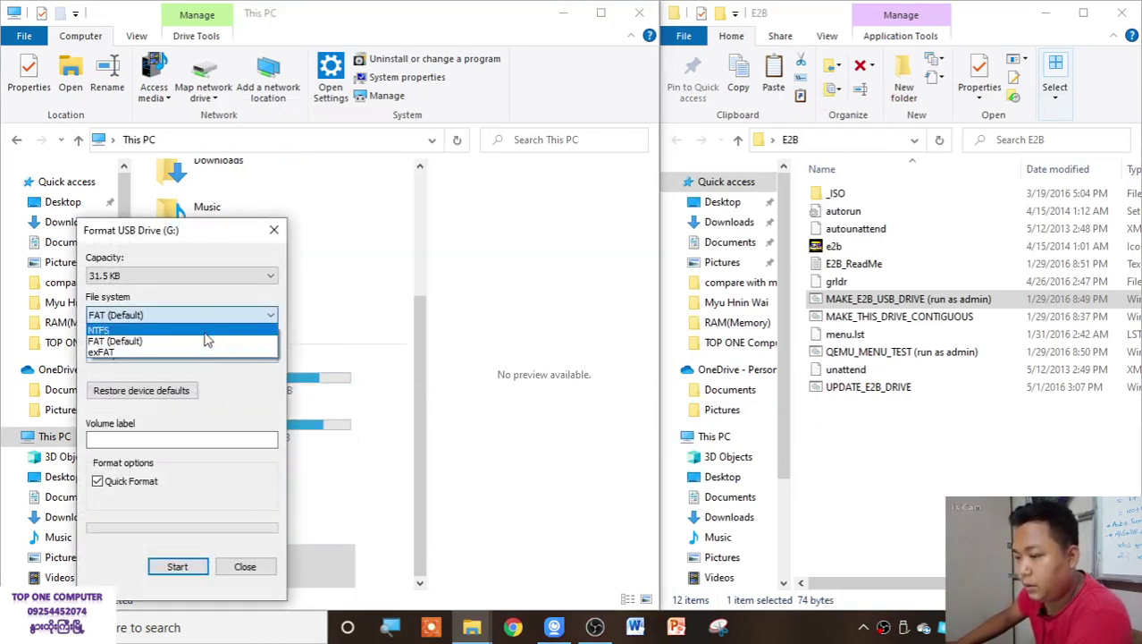
left_click(205, 339)
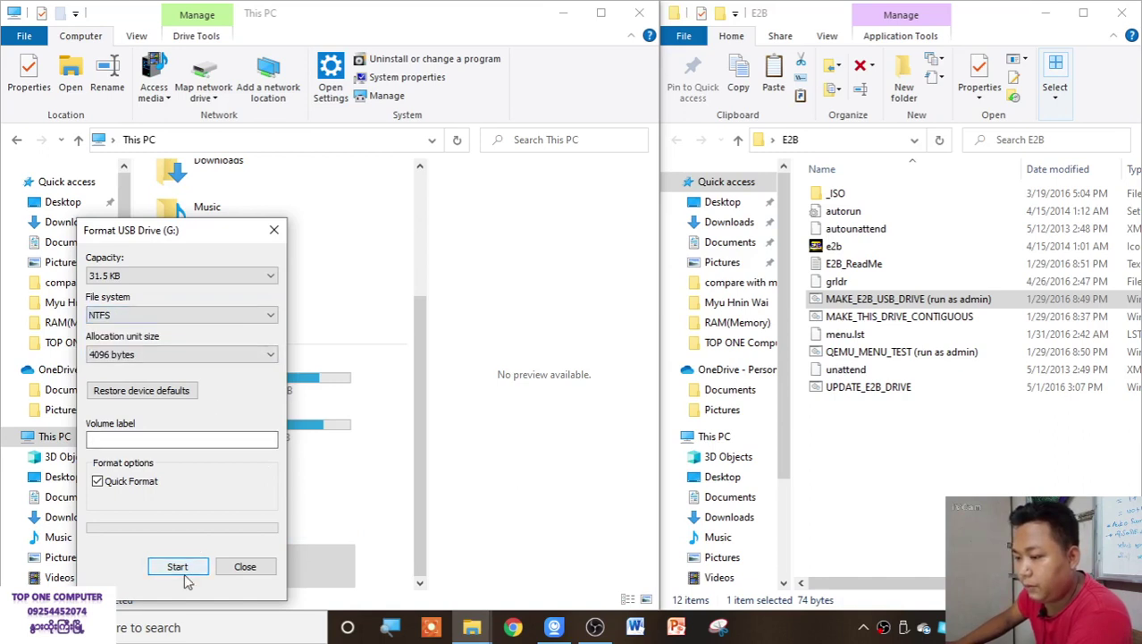
left_click(235, 277)
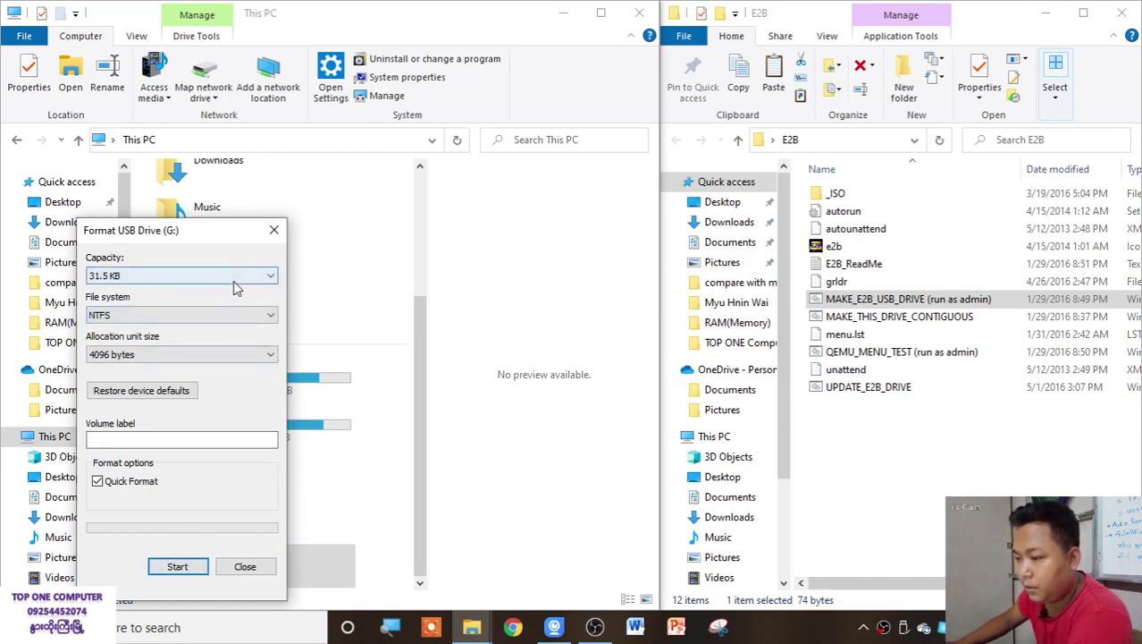
left_click(235, 287)
left_click(178, 566)
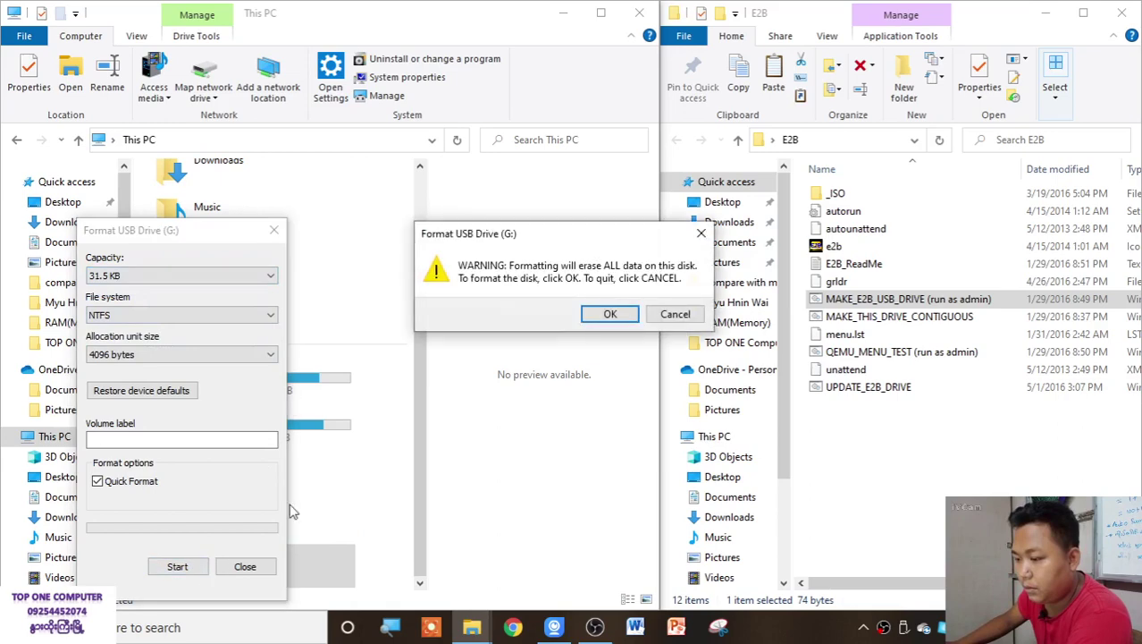
left_click(608, 316)
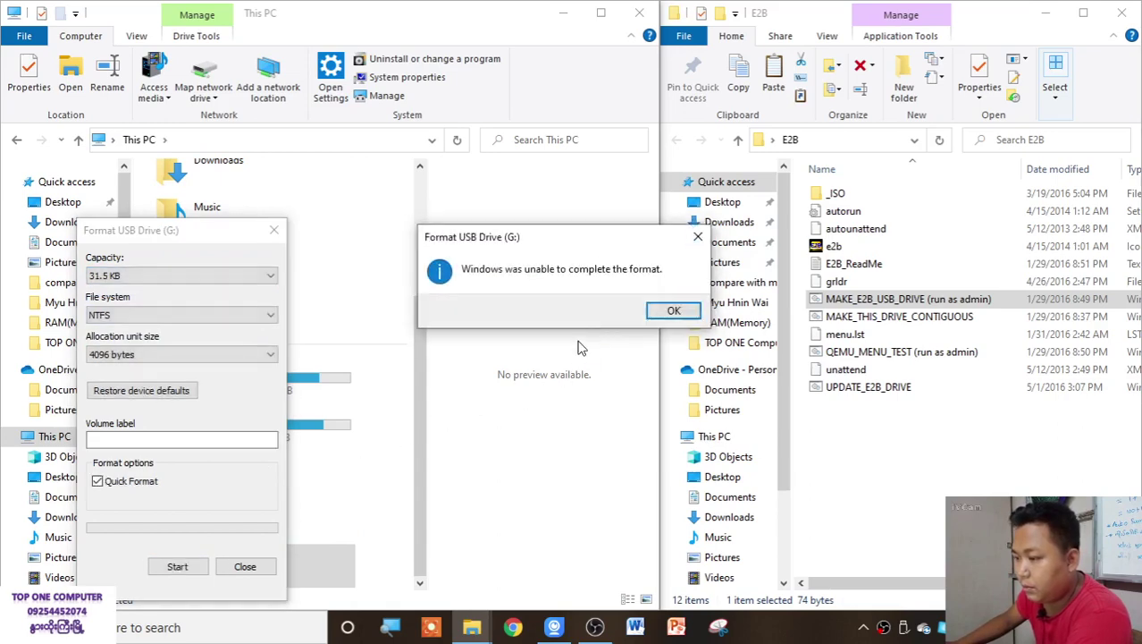
left_click(670, 312)
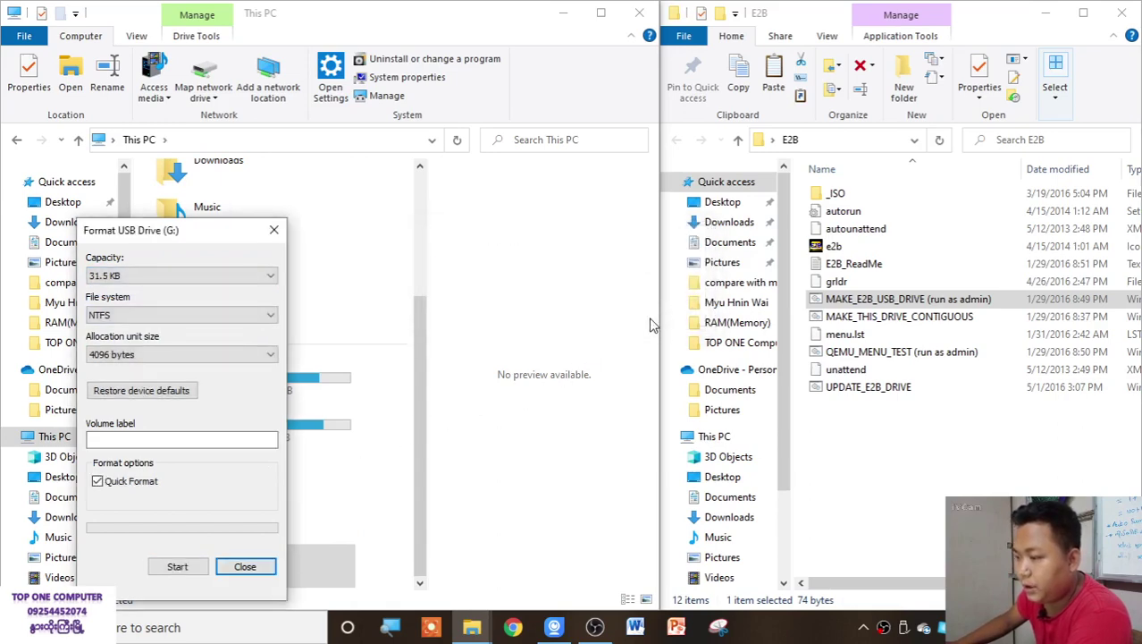
left_click(243, 565)
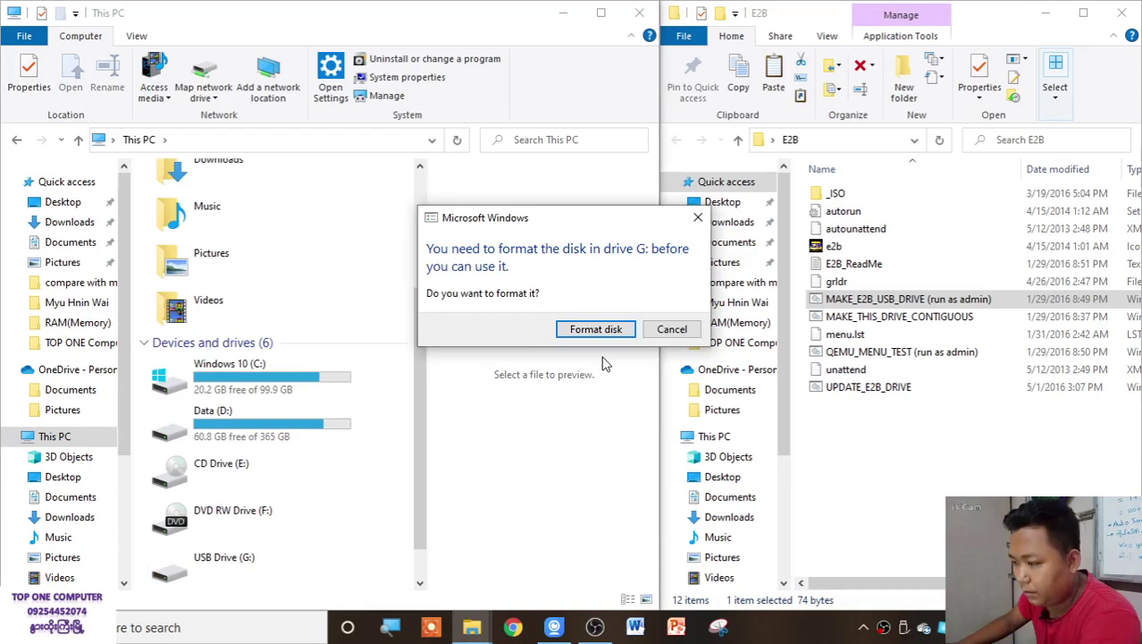
Accept the offer to format the disk and try to quick-format USB Drive (H:) as NTFS, accepting the data erasure.
left_click(597, 329)
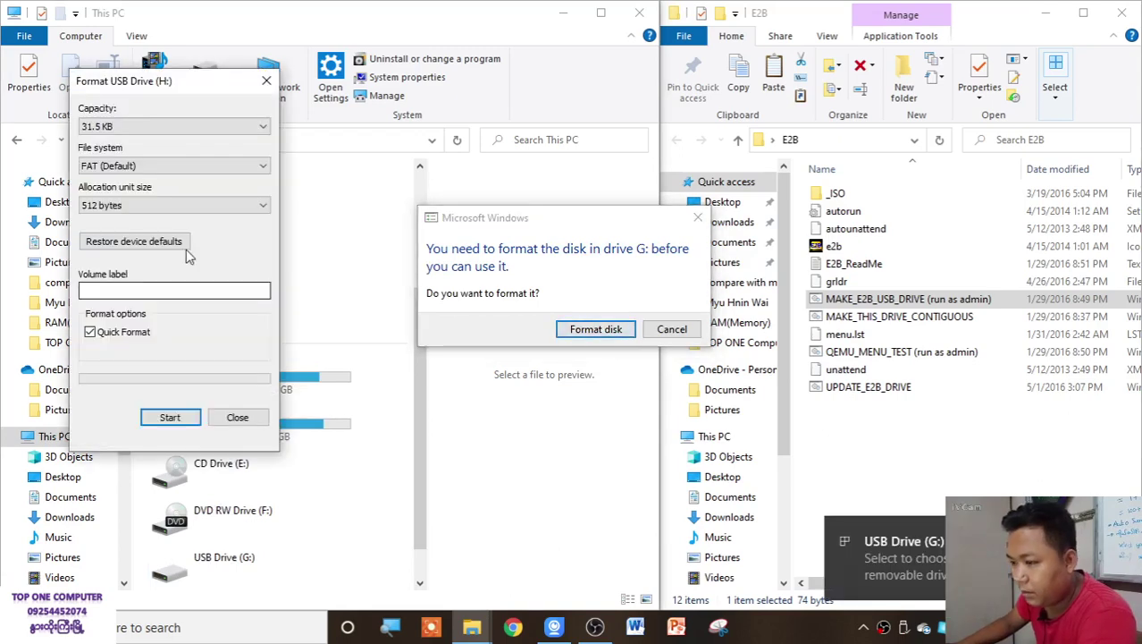
left_click(161, 166)
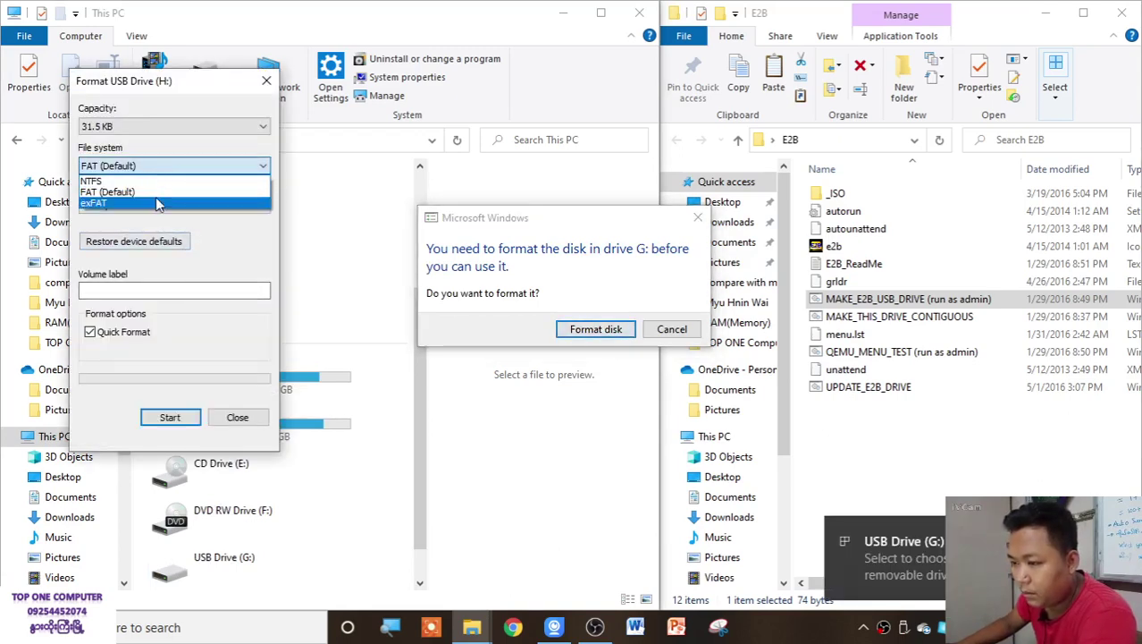
left_click(159, 180)
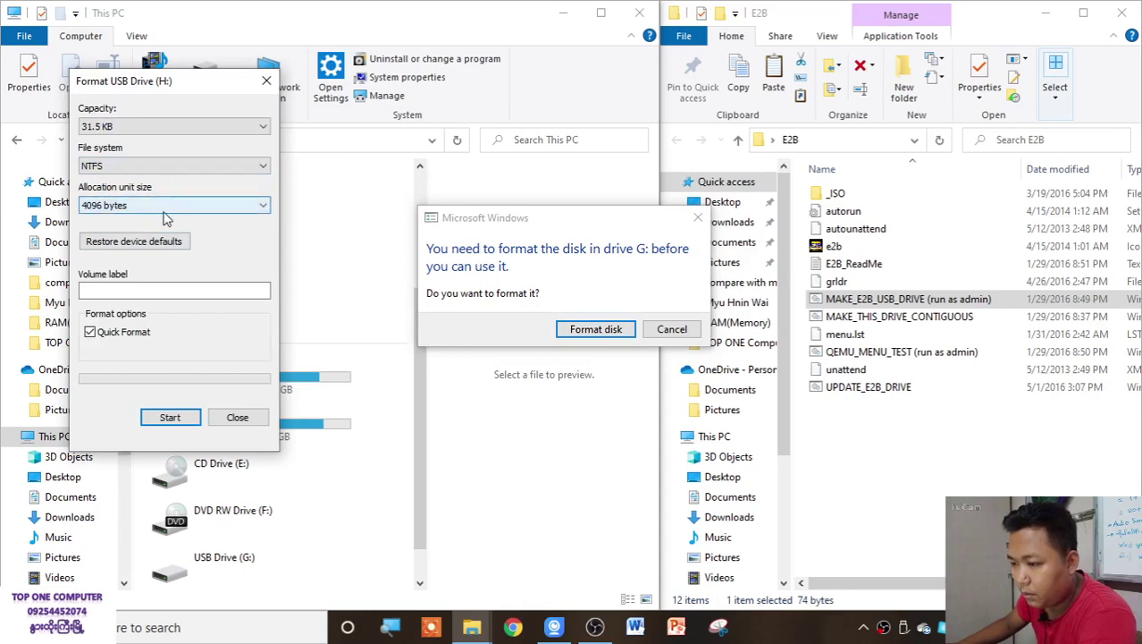
left_click(174, 126)
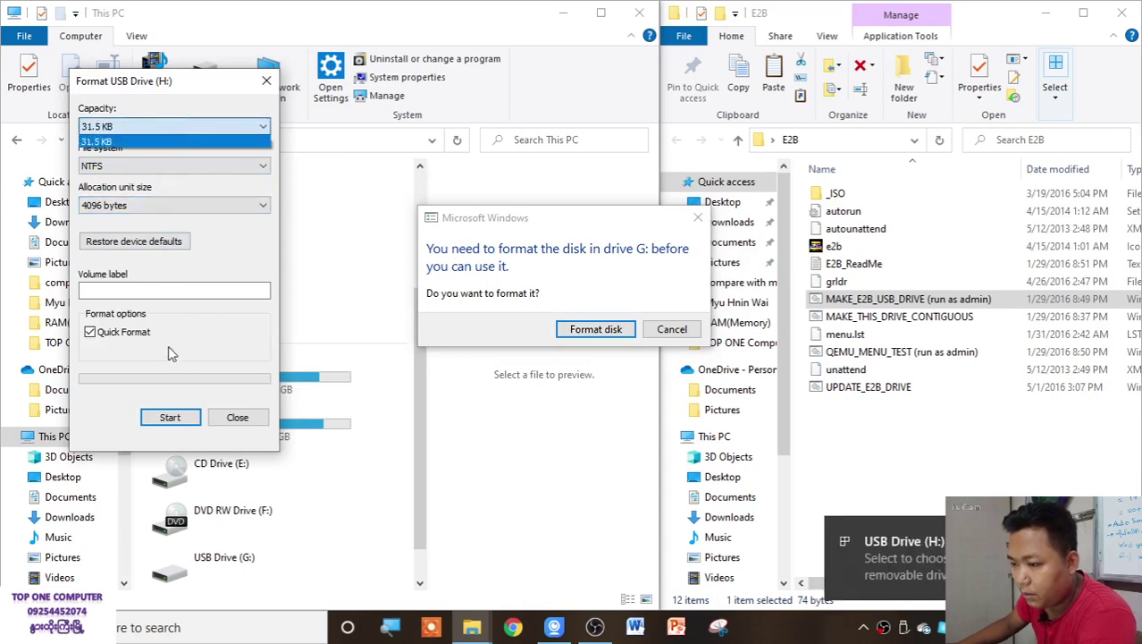
left_click(168, 413)
left_click(169, 415)
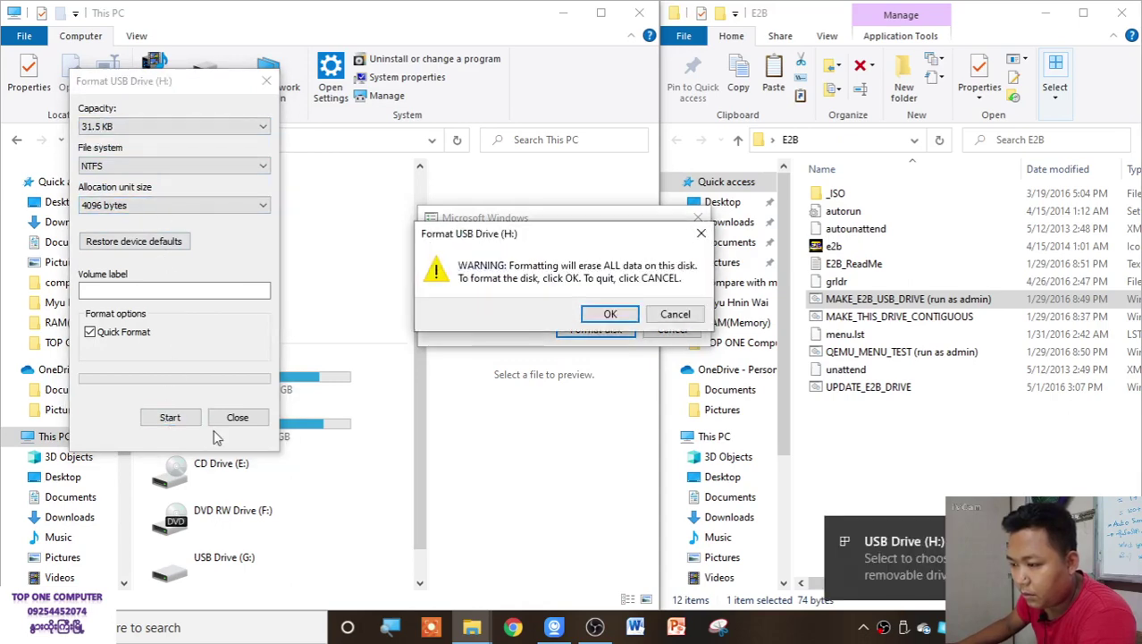
left_click(637, 316)
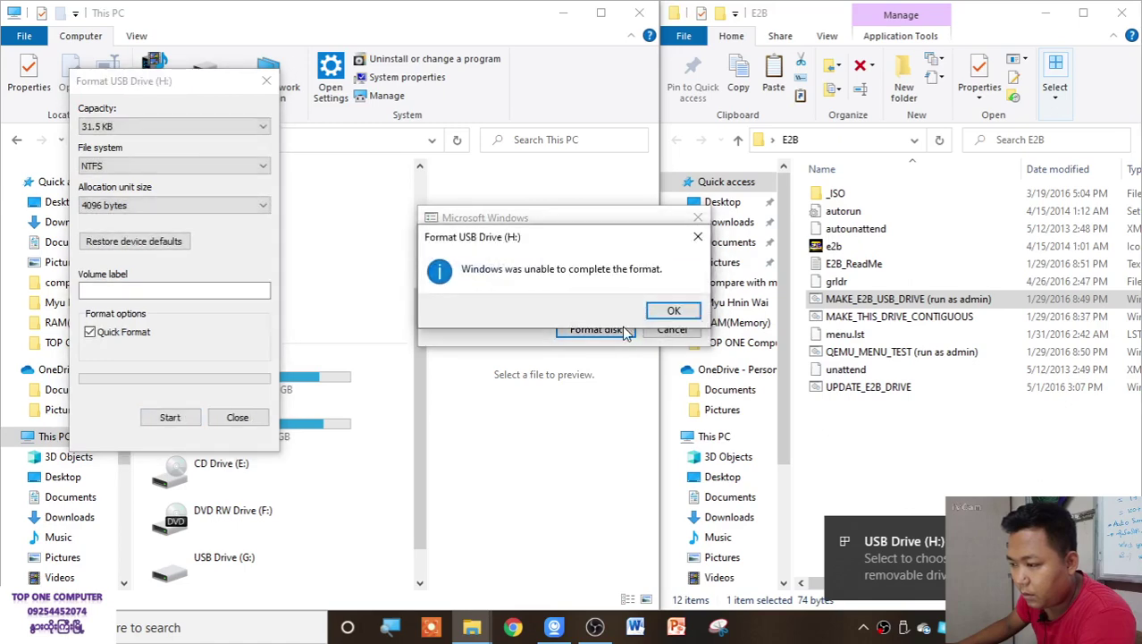
left_click(673, 311)
left_click(663, 329)
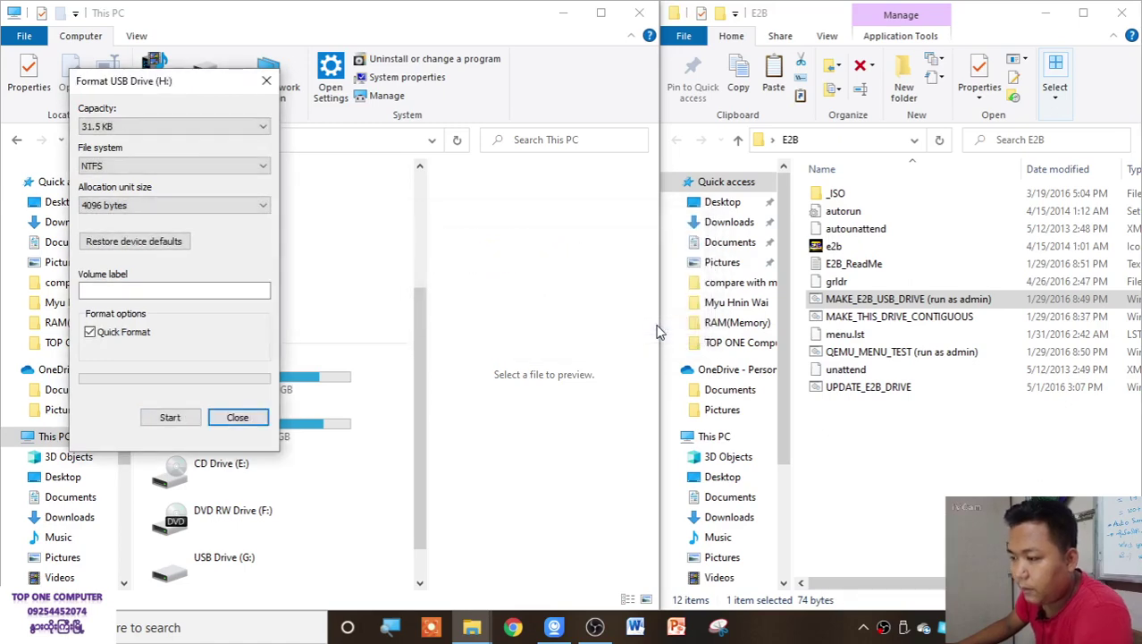
left_click(268, 84)
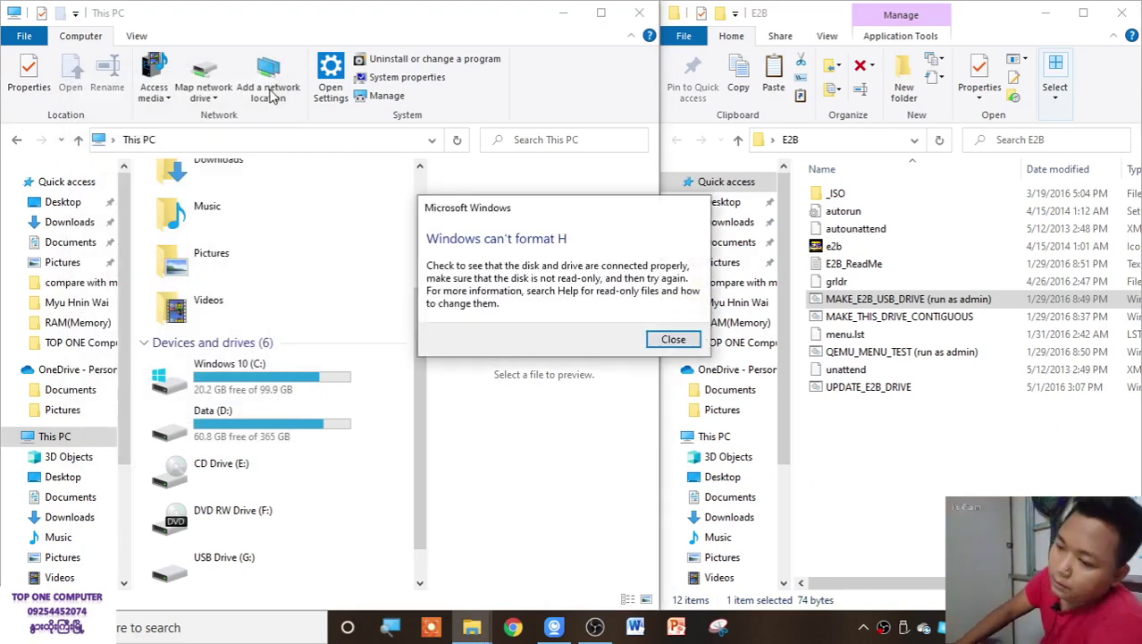
left_click(671, 339)
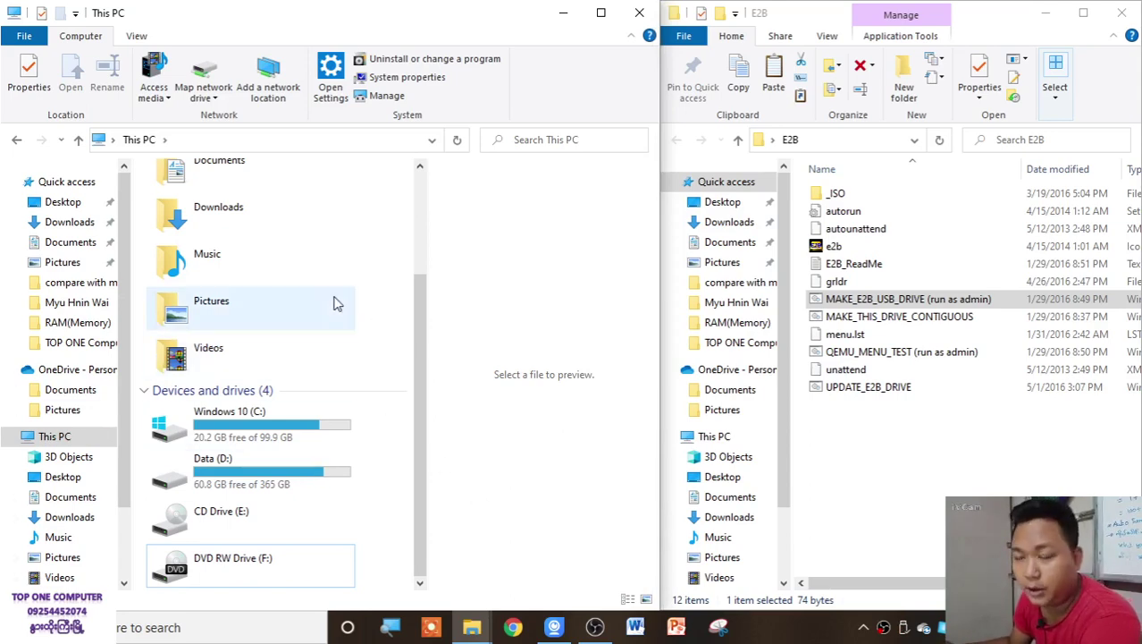
Maximize the This PC window and refresh its list of devices and drives.
right_click(390, 243)
left_click(413, 301)
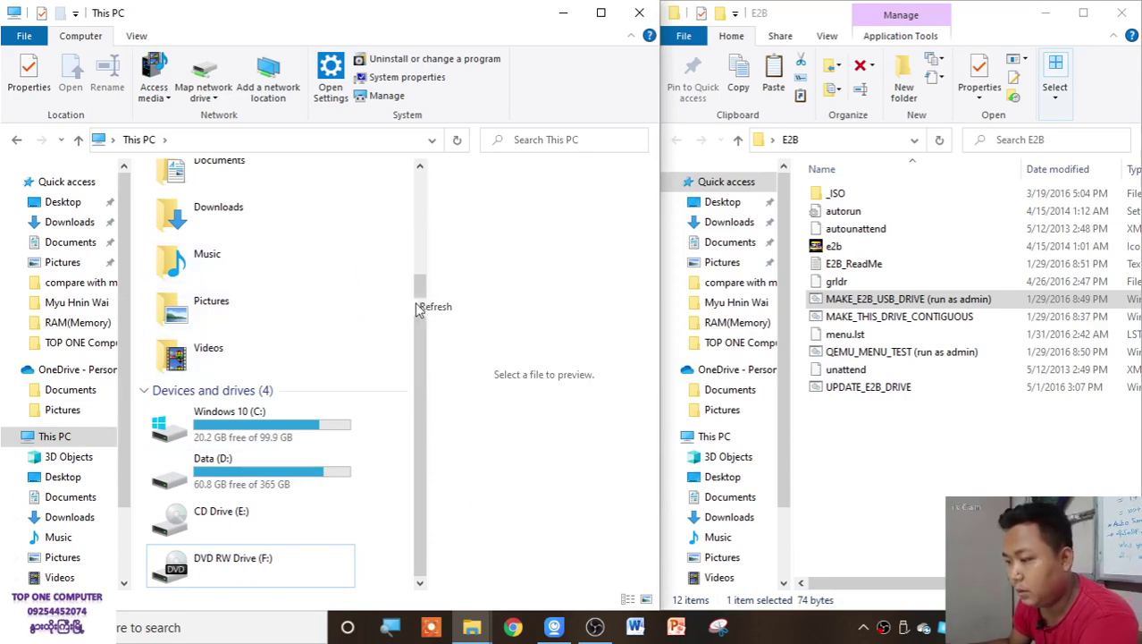
left_click(102, 437)
left_click(601, 12)
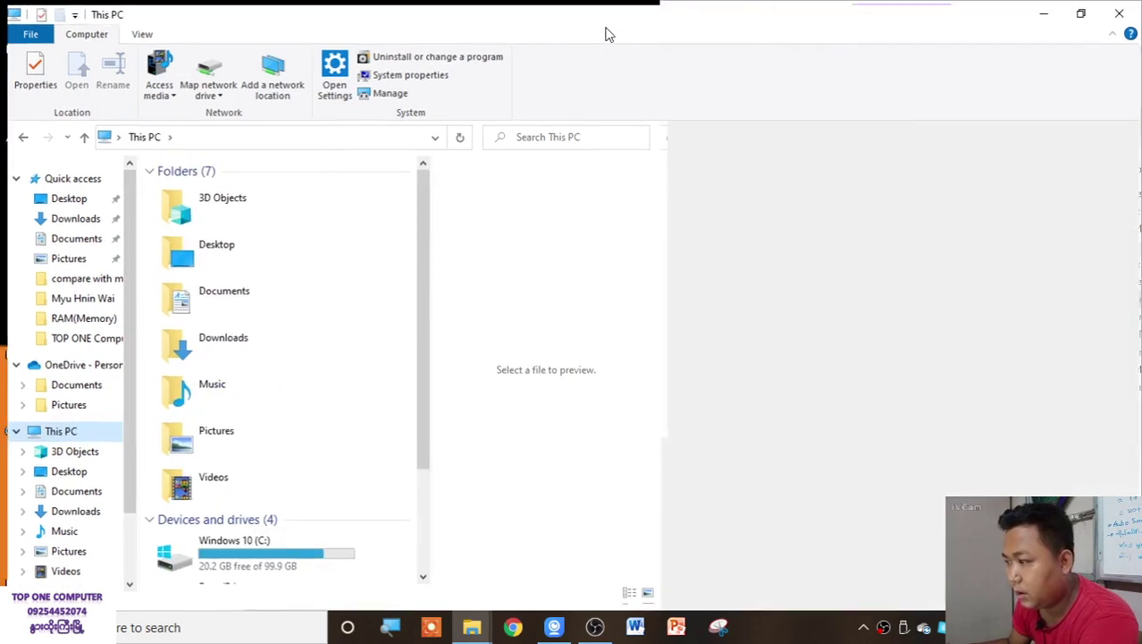
right_click(653, 541)
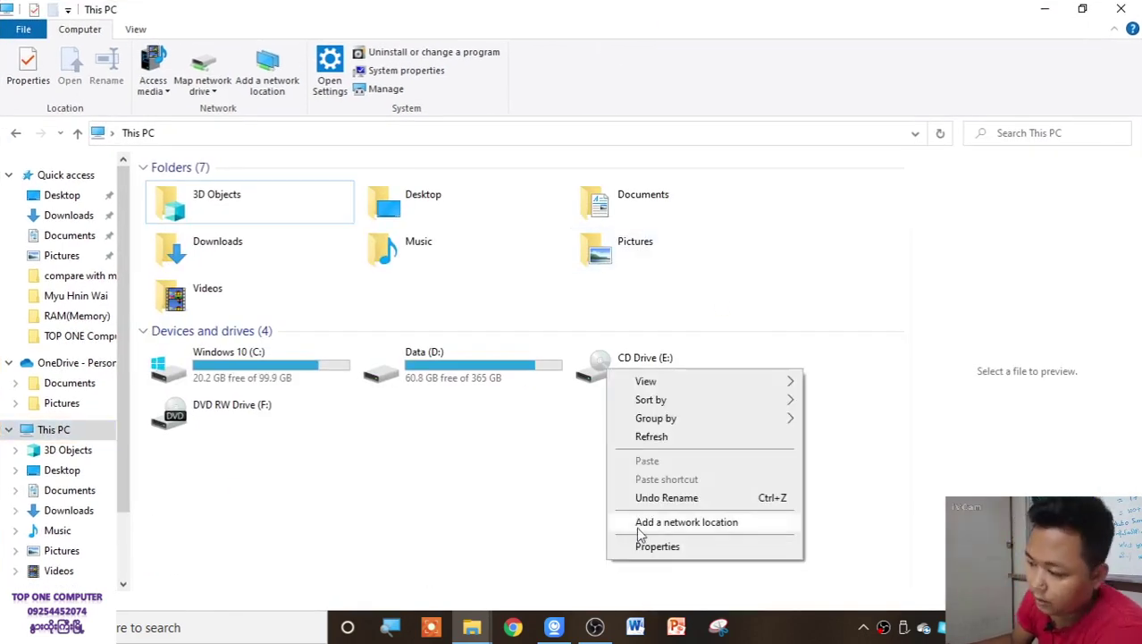
left_click(662, 437)
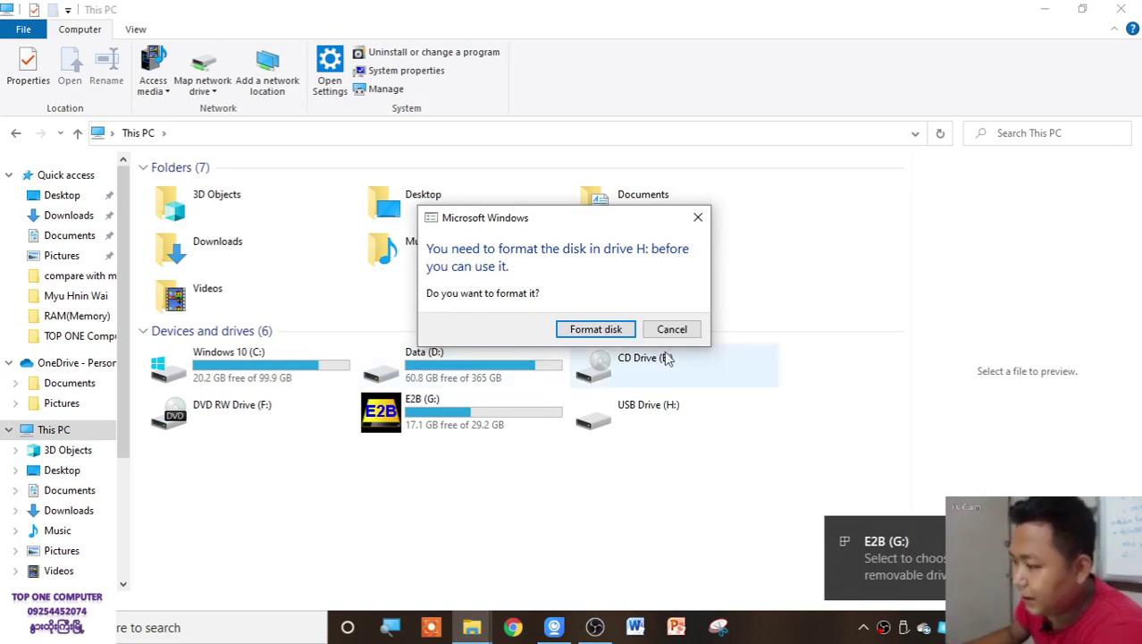
Decline formatting drive H: and examine the files on the E2B (G:) drive, returning to This PC.
left_click(673, 330)
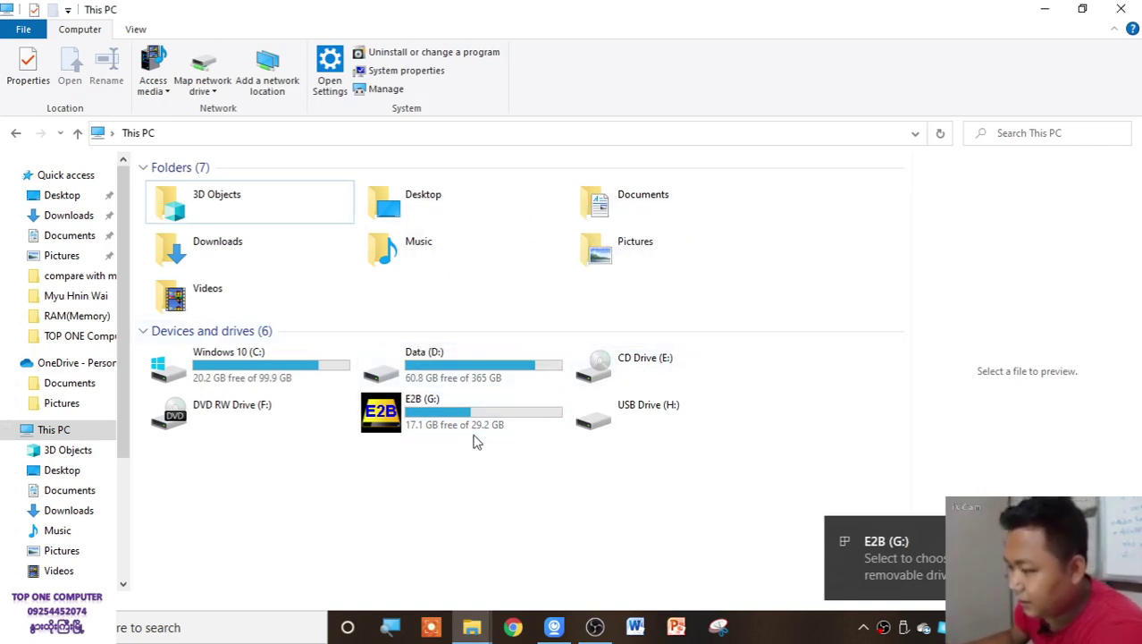
left_click(482, 425)
double_click(481, 419)
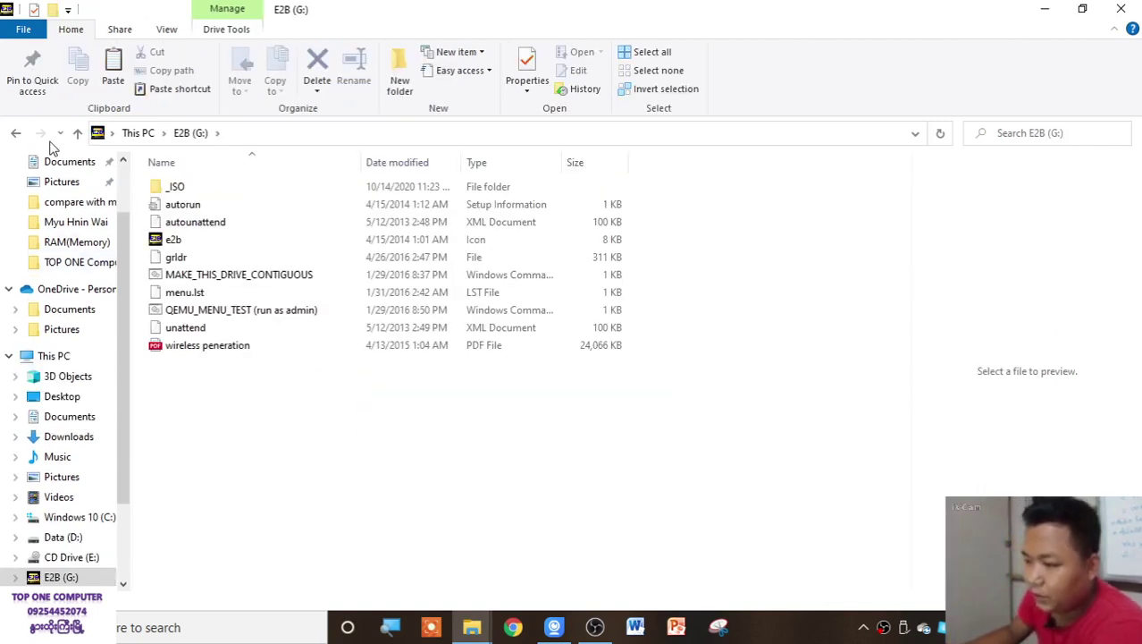
left_click(16, 136)
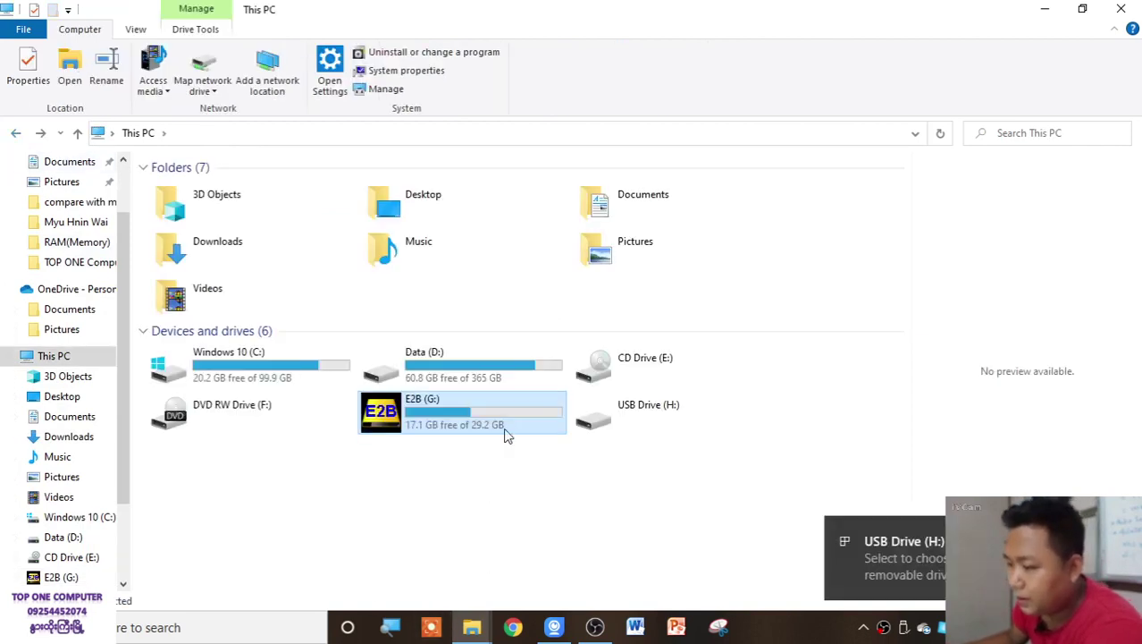
double_click(506, 421)
left_click(15, 133)
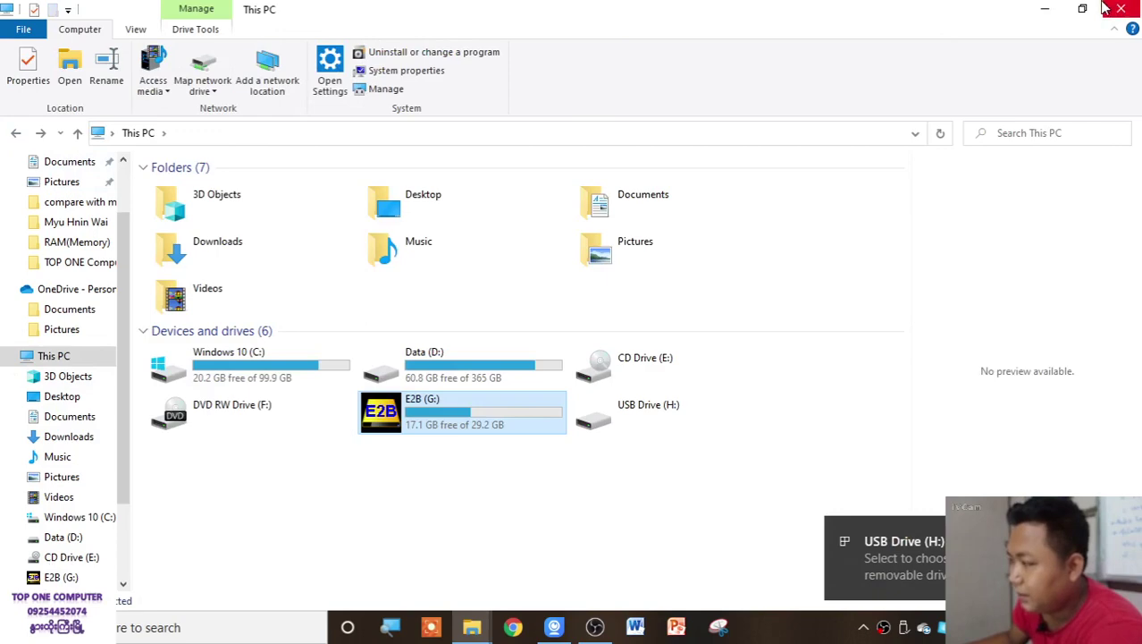
Restore the This PC window to a smaller size and make it taller to show all the drives.
double_click(670, 17)
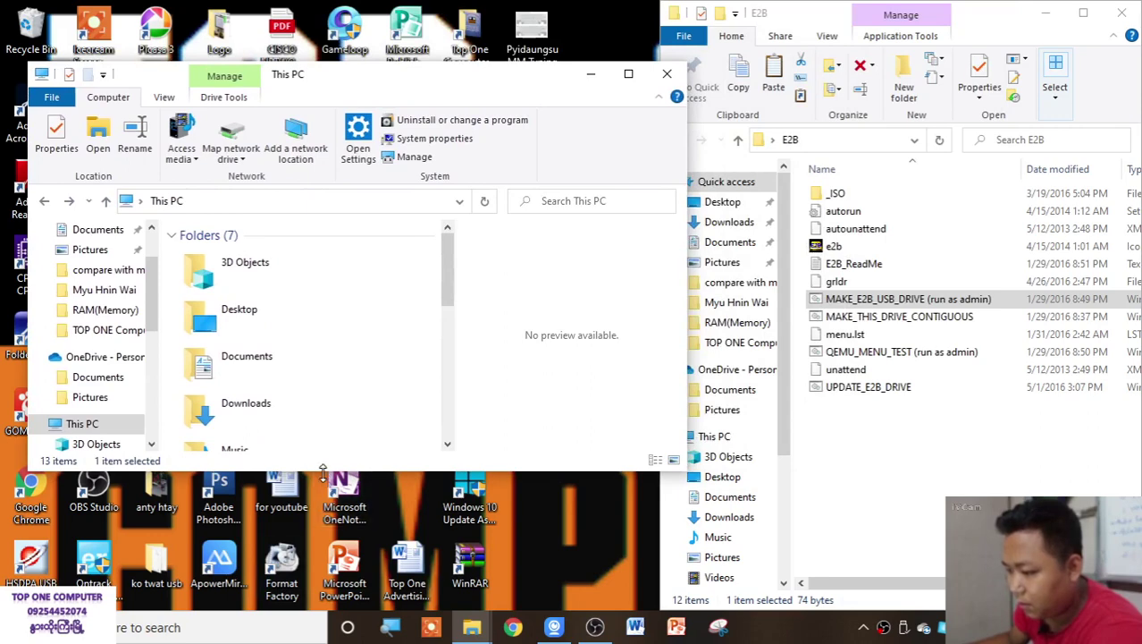
left_click_drag(321, 469, 323, 572)
scroll(351, 474, "down", 5)
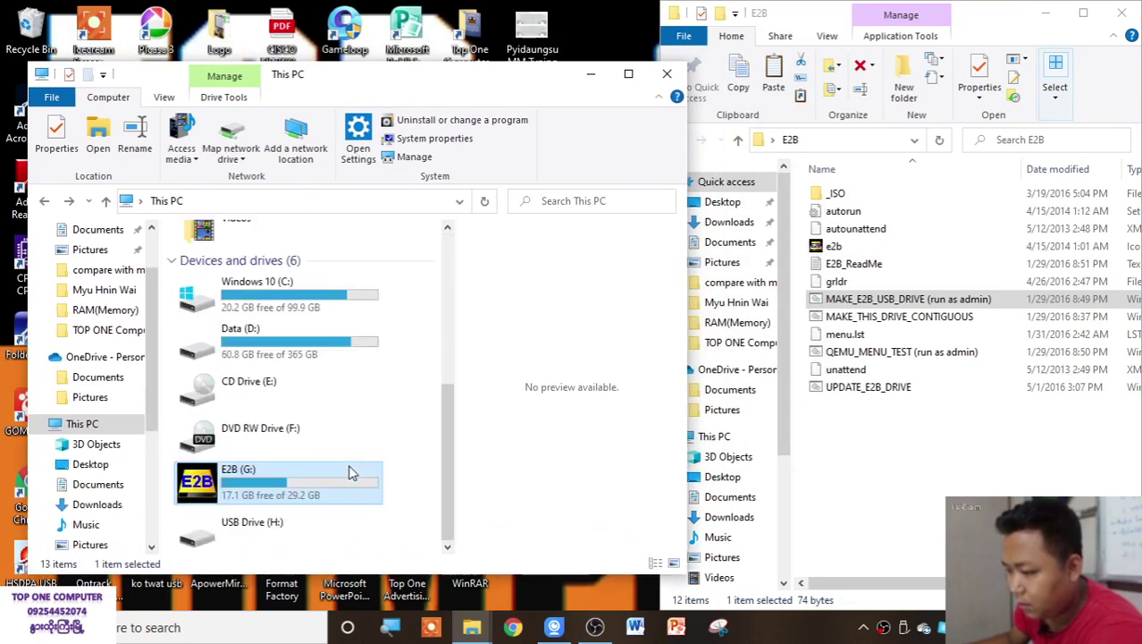
Run MAKE_E2B_USB_DRIVE as administrator once more and place its window beside the This PC drive list.
left_click(878, 304)
right_click(878, 304)
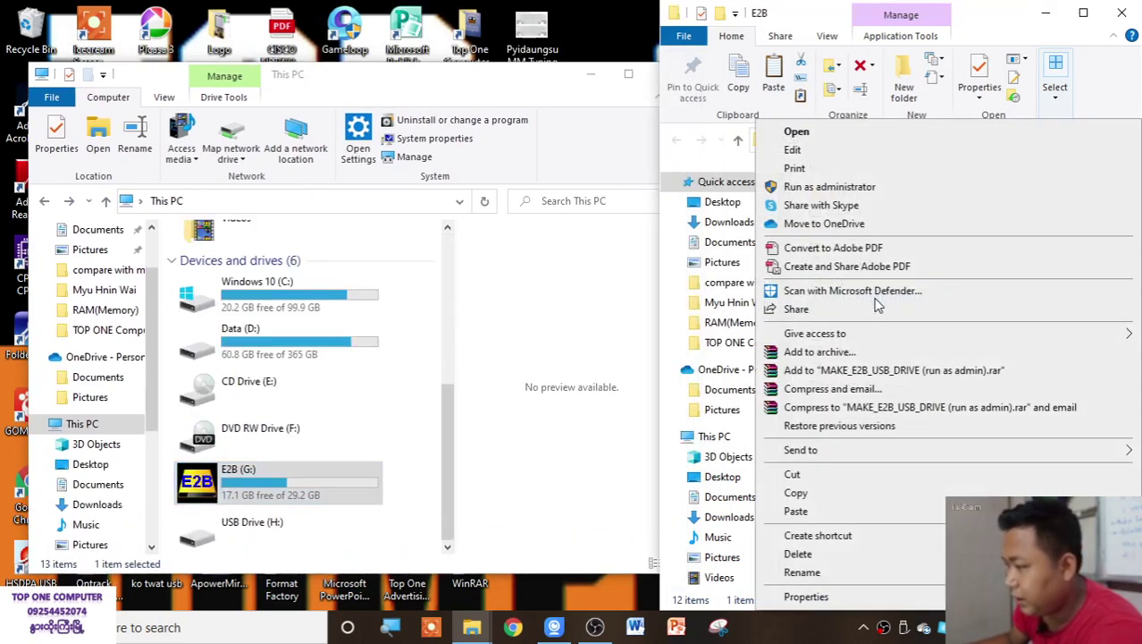
left_click(832, 185)
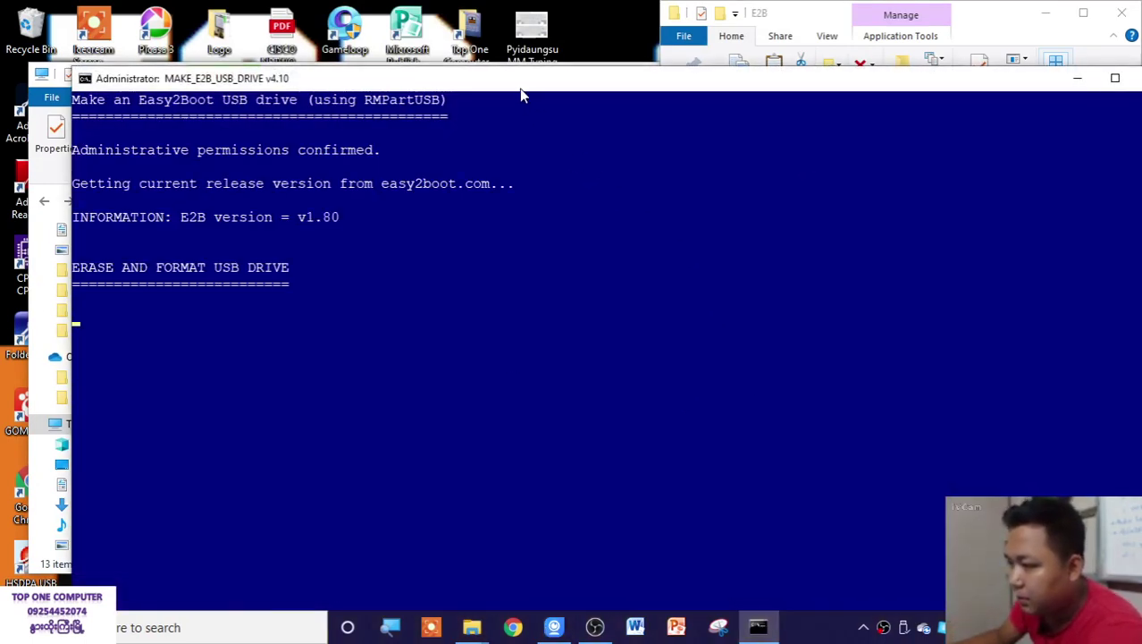
left_click_drag(523, 91, 929, 69)
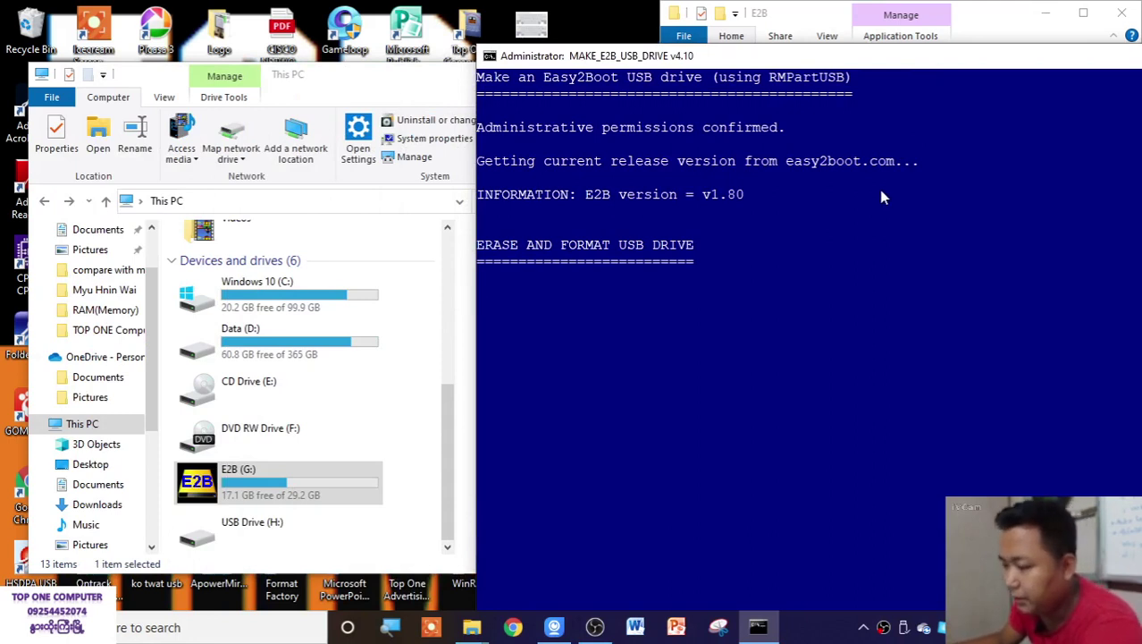
right_click(606, 34)
left_click(649, 77)
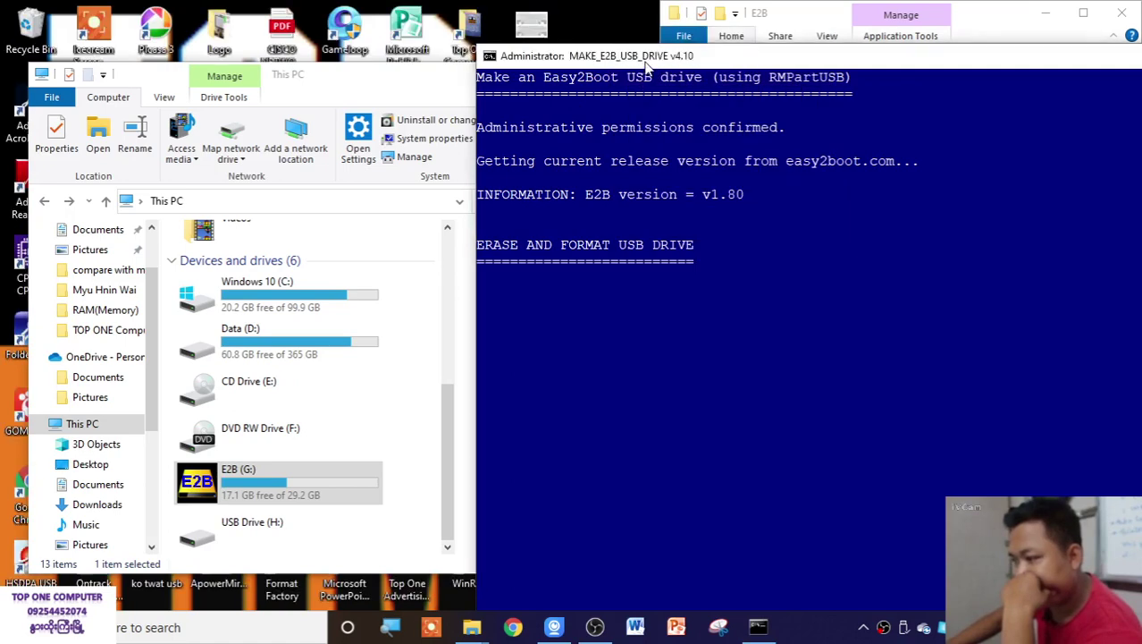
double_click(647, 57)
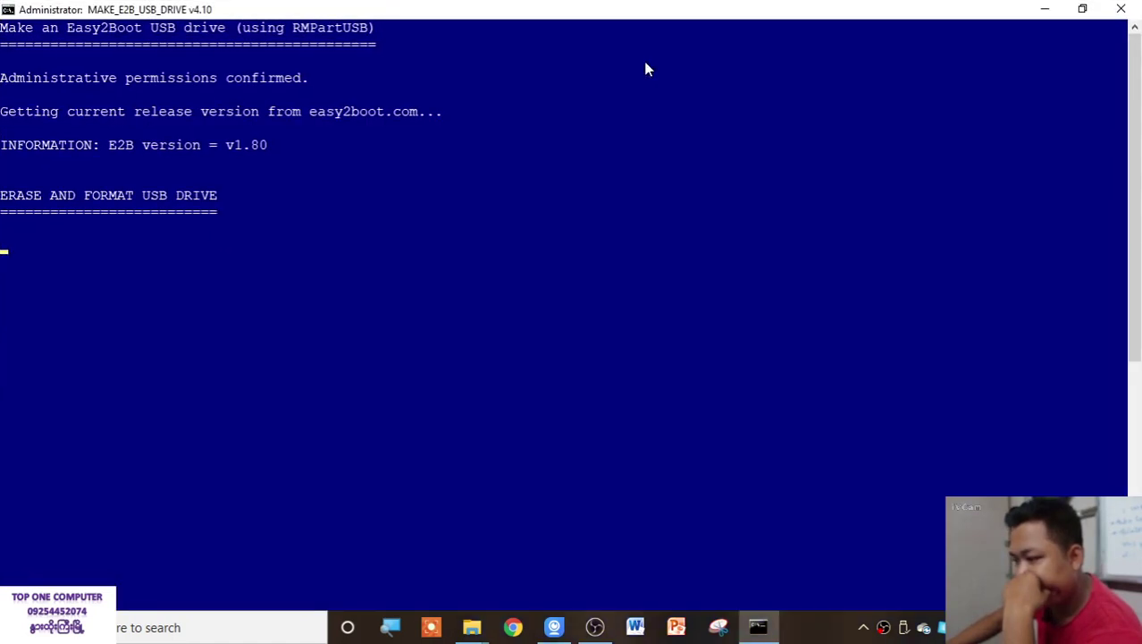
double_click(631, 7)
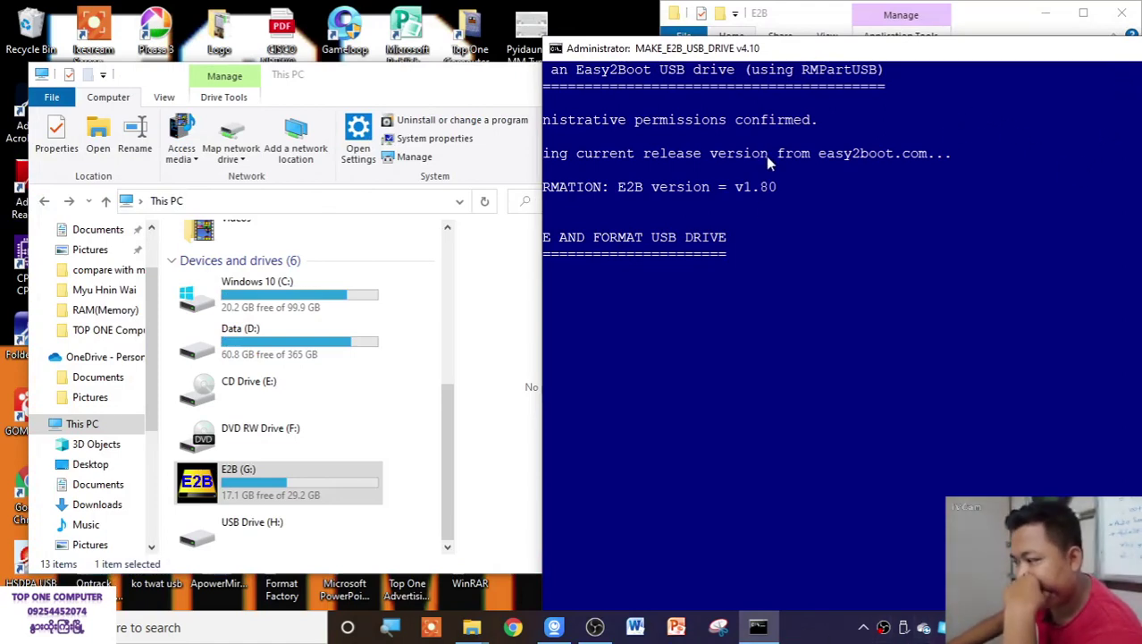
Close the running script window, run MAKE_E2B_USB_DRIVE as administrator again, and place its window beside the This PC drive list.
double_click(718, 51)
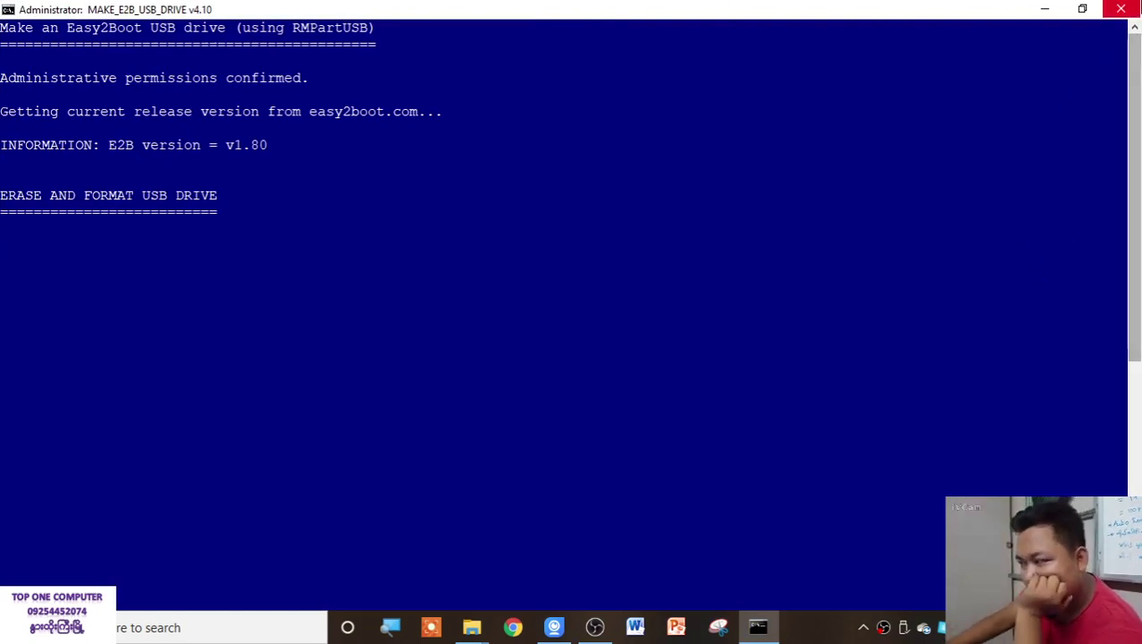
left_click(760, 630)
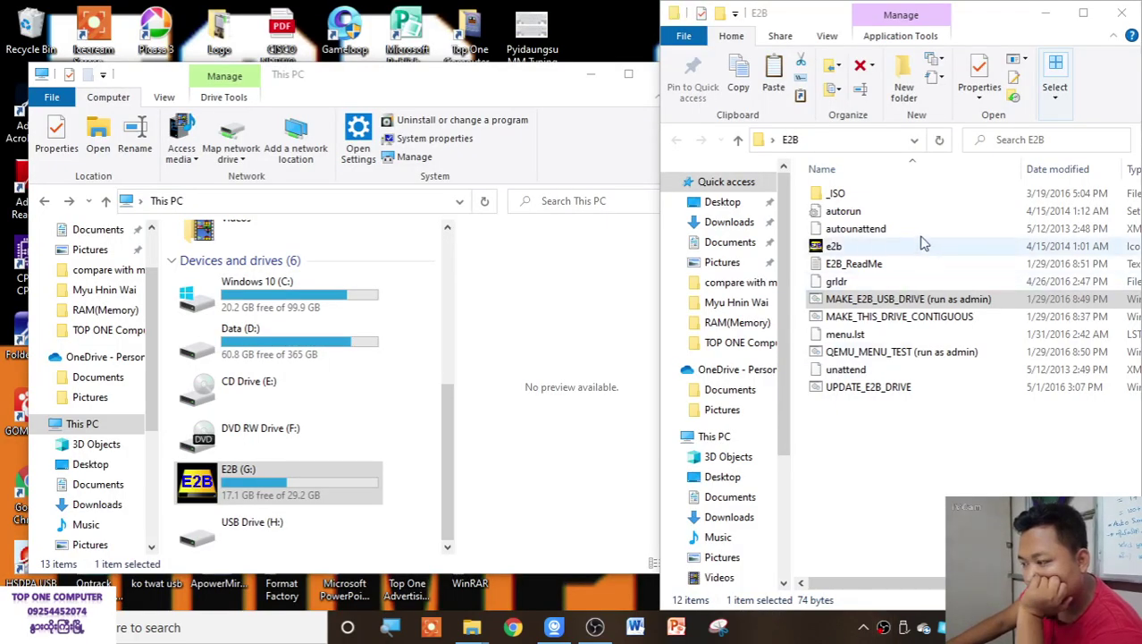
left_click(886, 303)
right_click(887, 303)
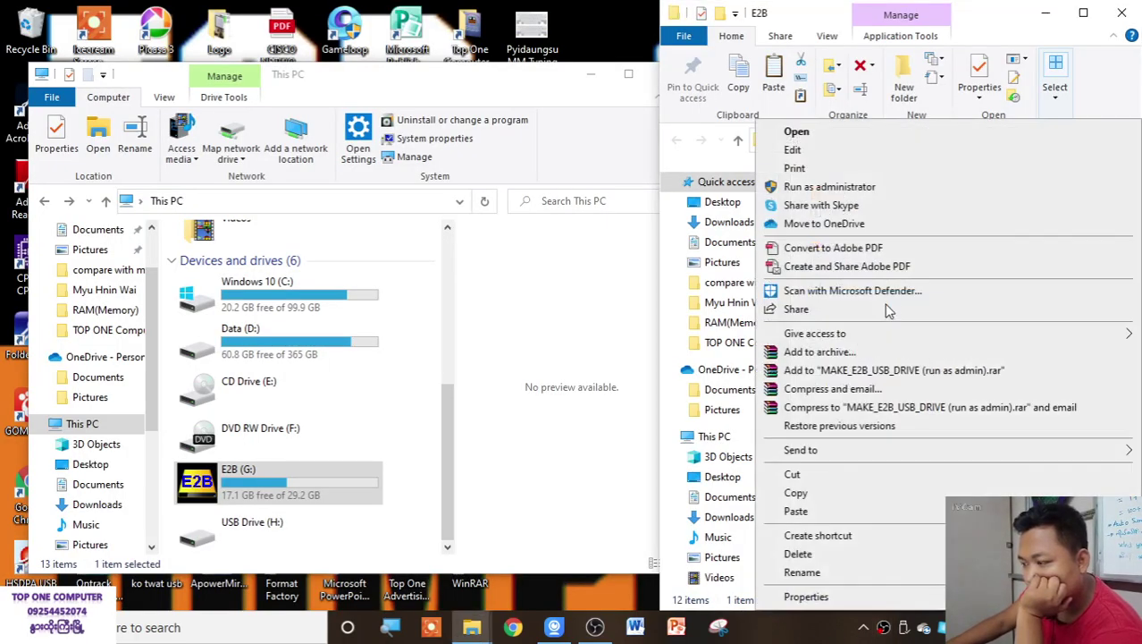
left_click(884, 194)
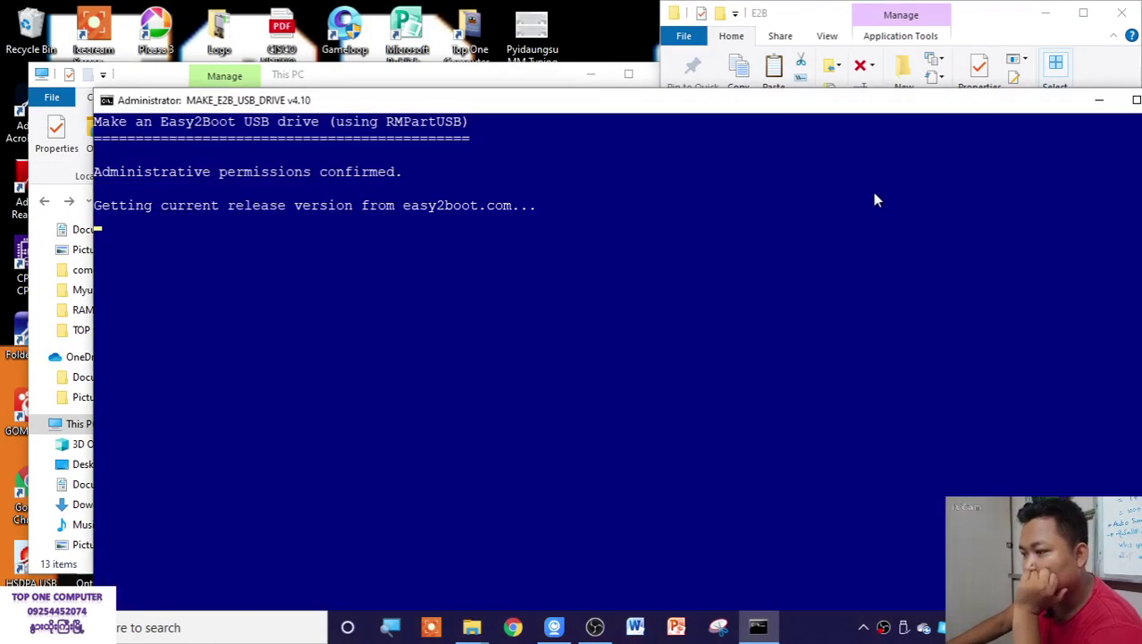
left_click_drag(626, 107, 1015, 78)
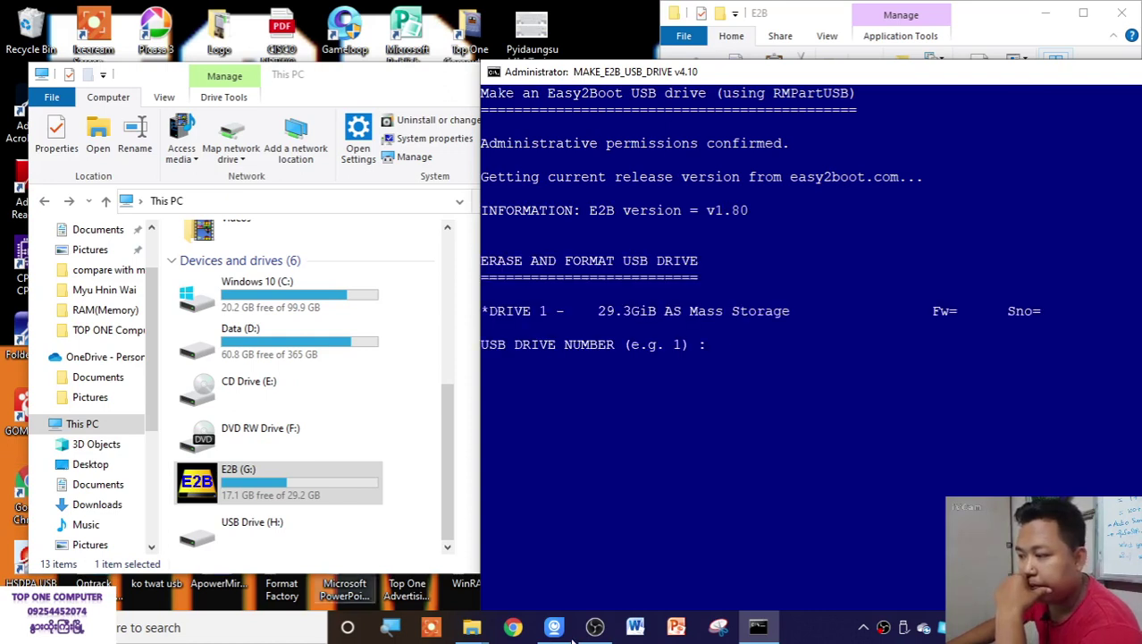
Choose USB drive number 1, approve formatting it as NTFS, and confirm erasing all data on it.
type("1")
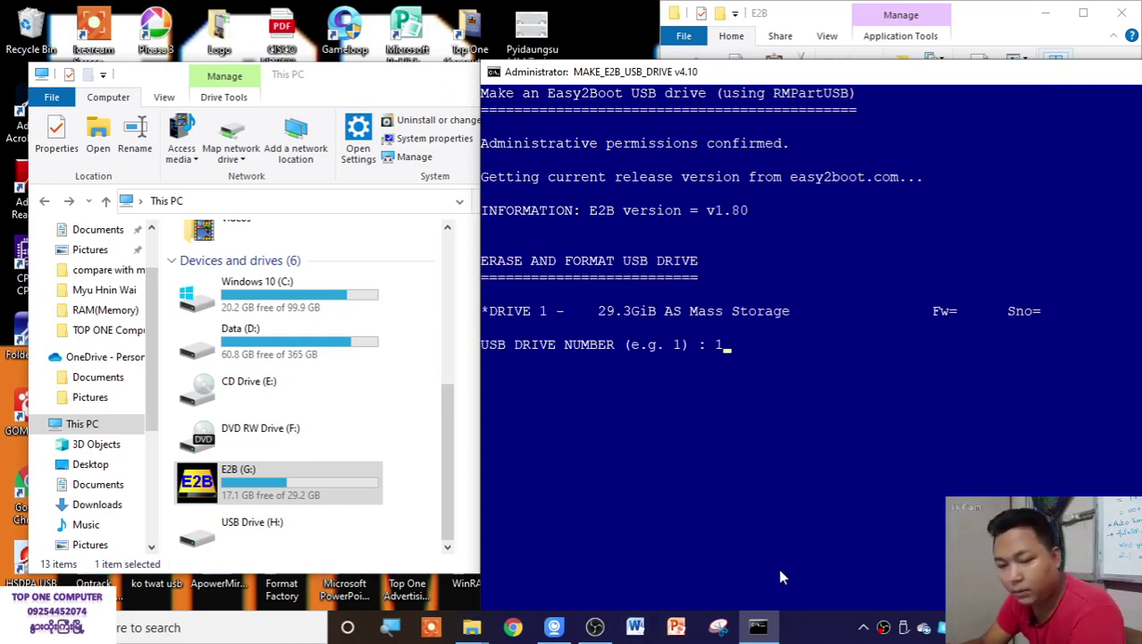
key("Return")
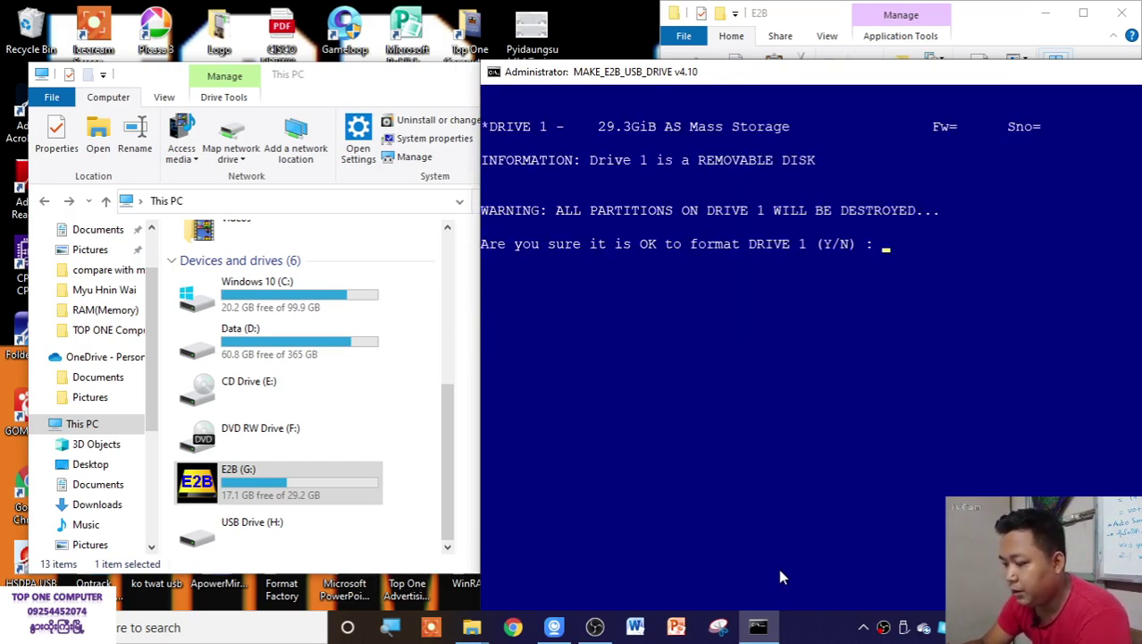
key("Return")
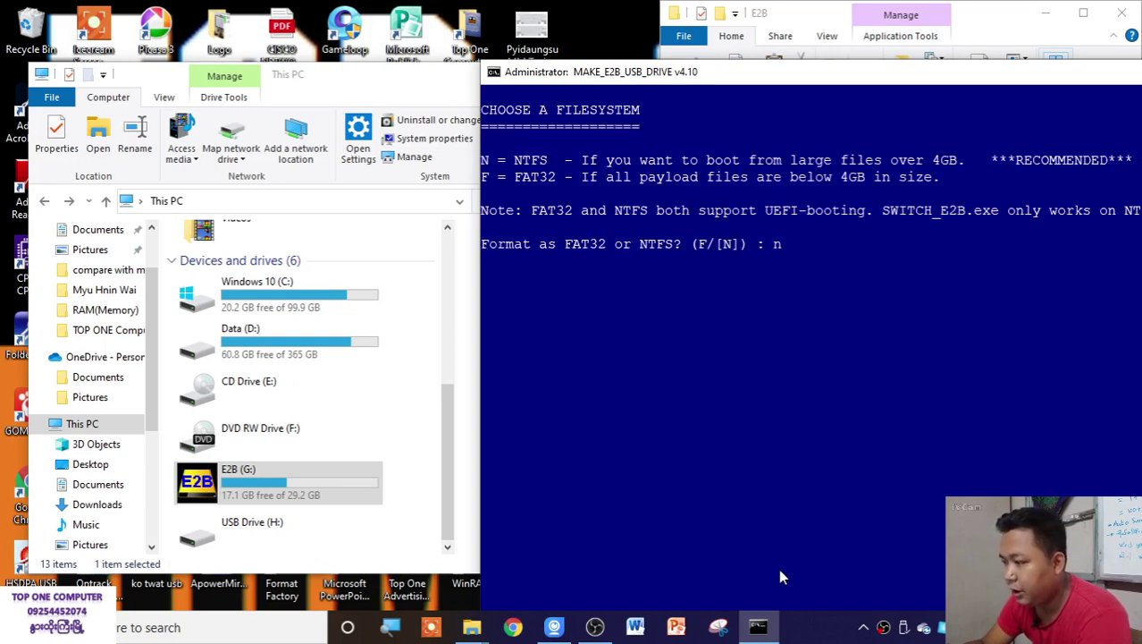
key("Return")
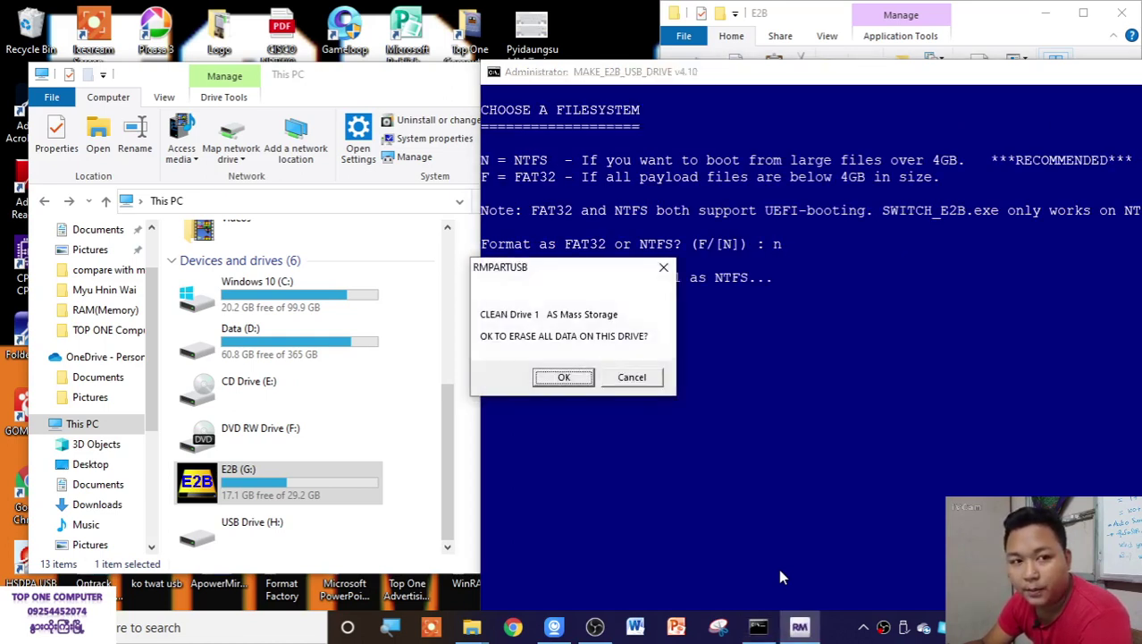
key("Return")
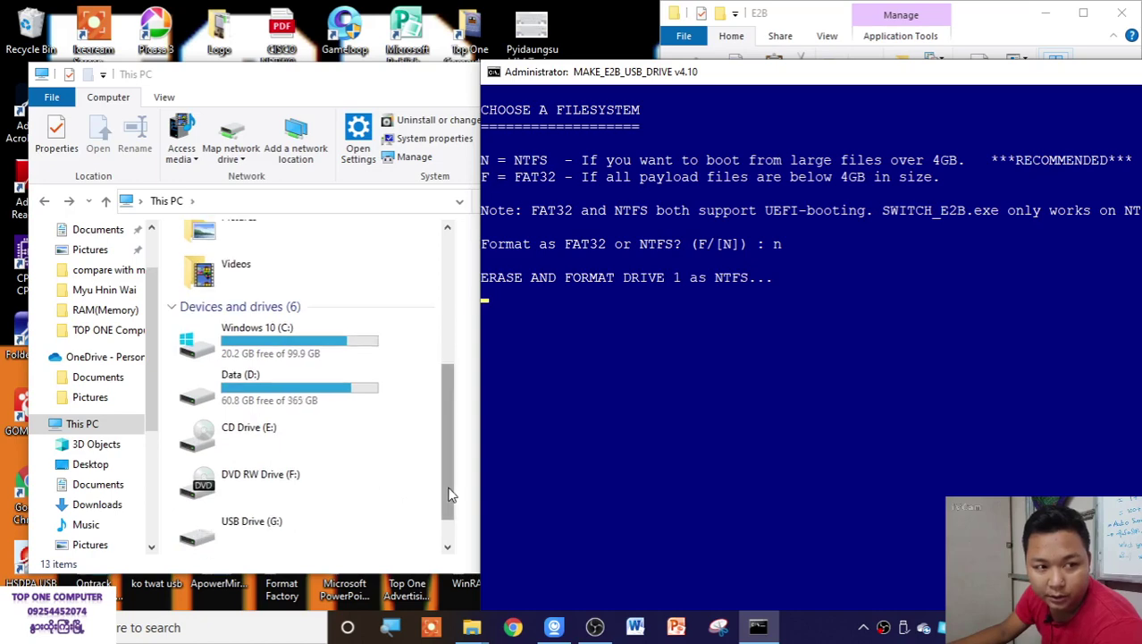
Maximize the This PC window and check USB drives G: and H: while the drive is being formatted.
left_click(393, 502)
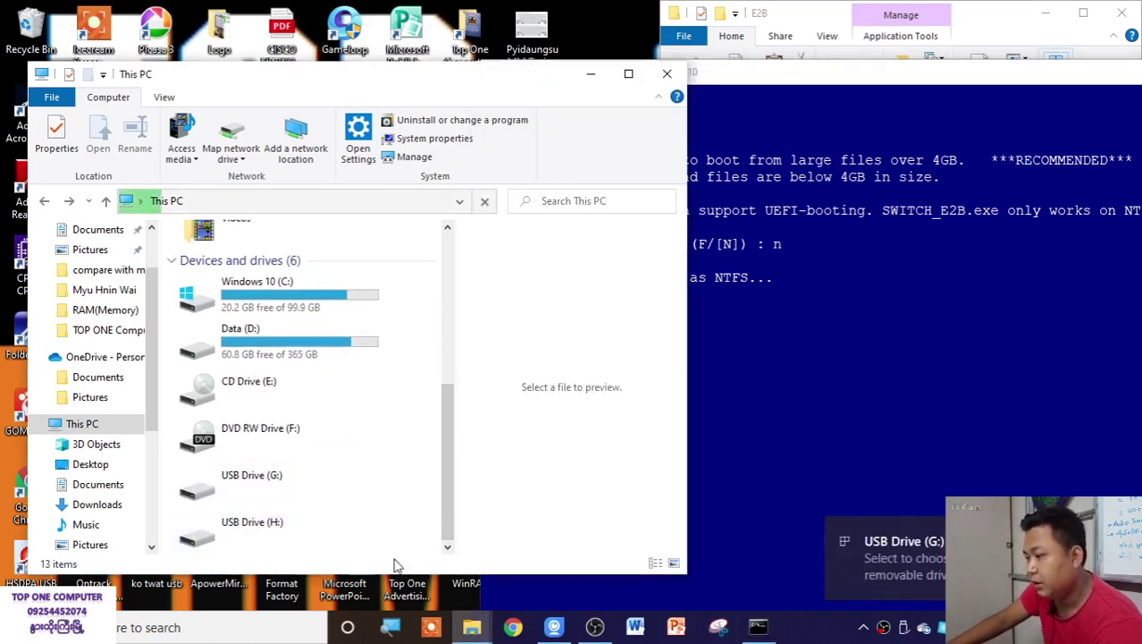
left_click(776, 295)
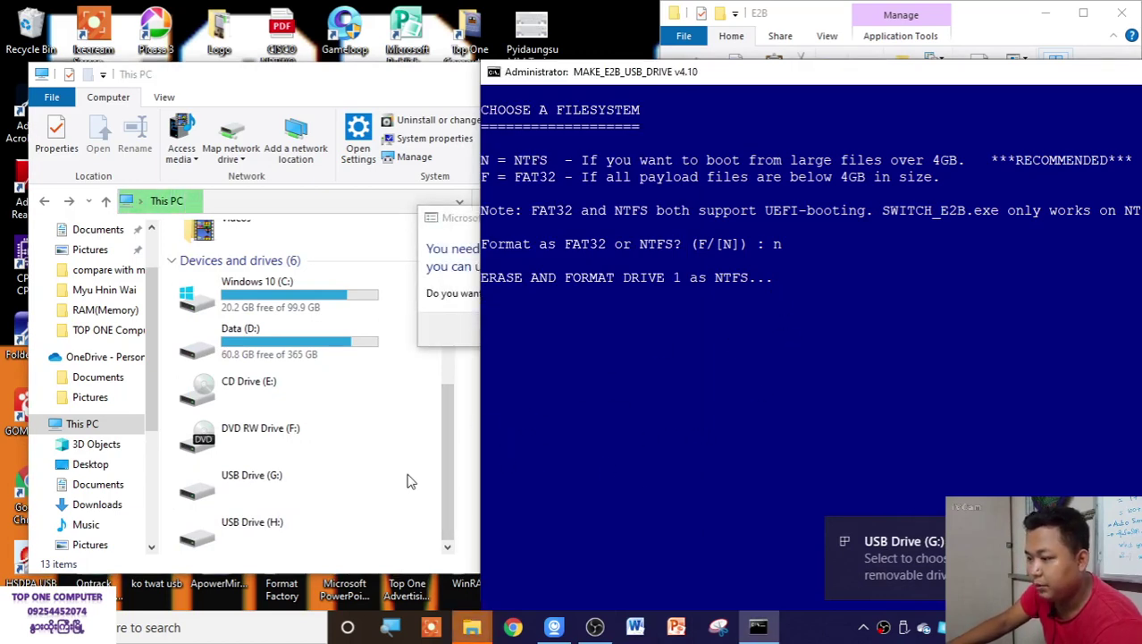
double_click(436, 75)
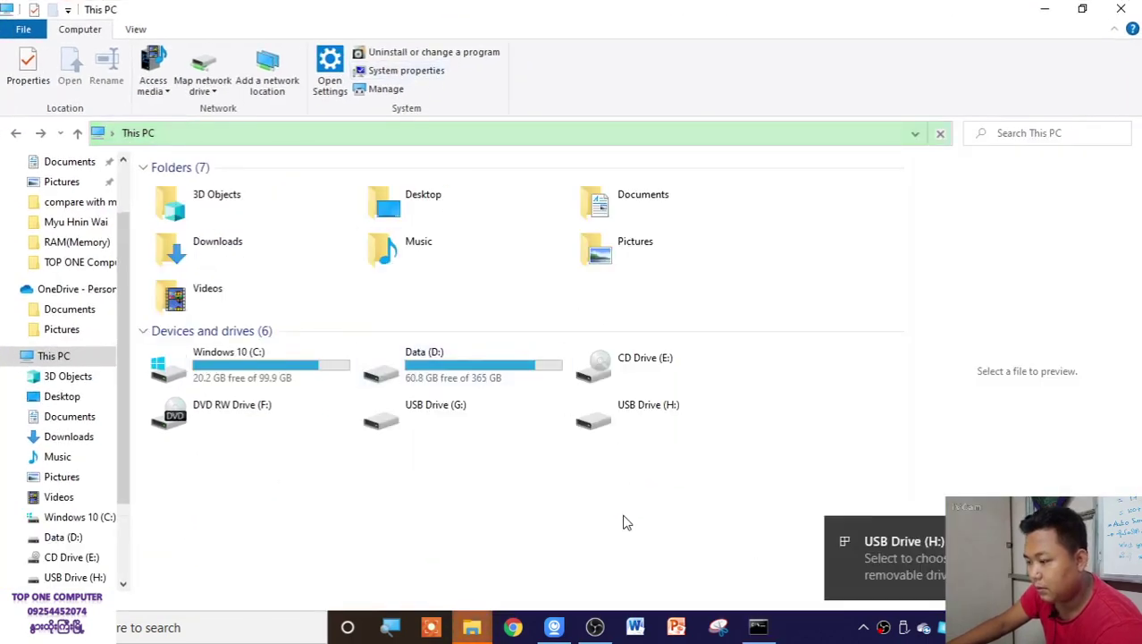
mouse_move(485, 629)
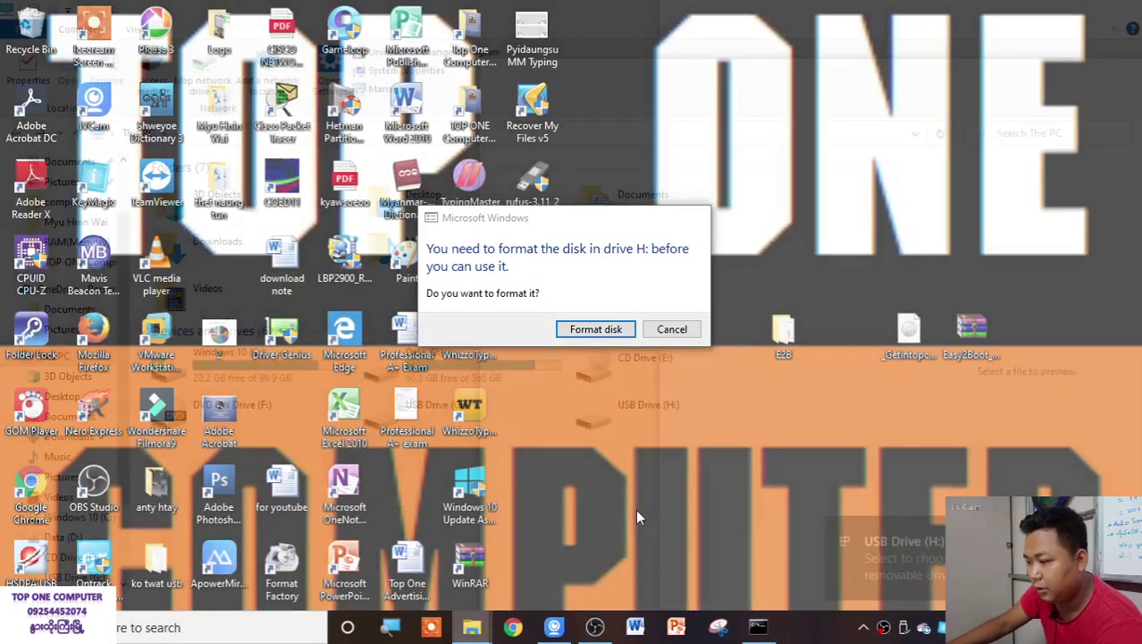
left_click(635, 512)
left_click(663, 432)
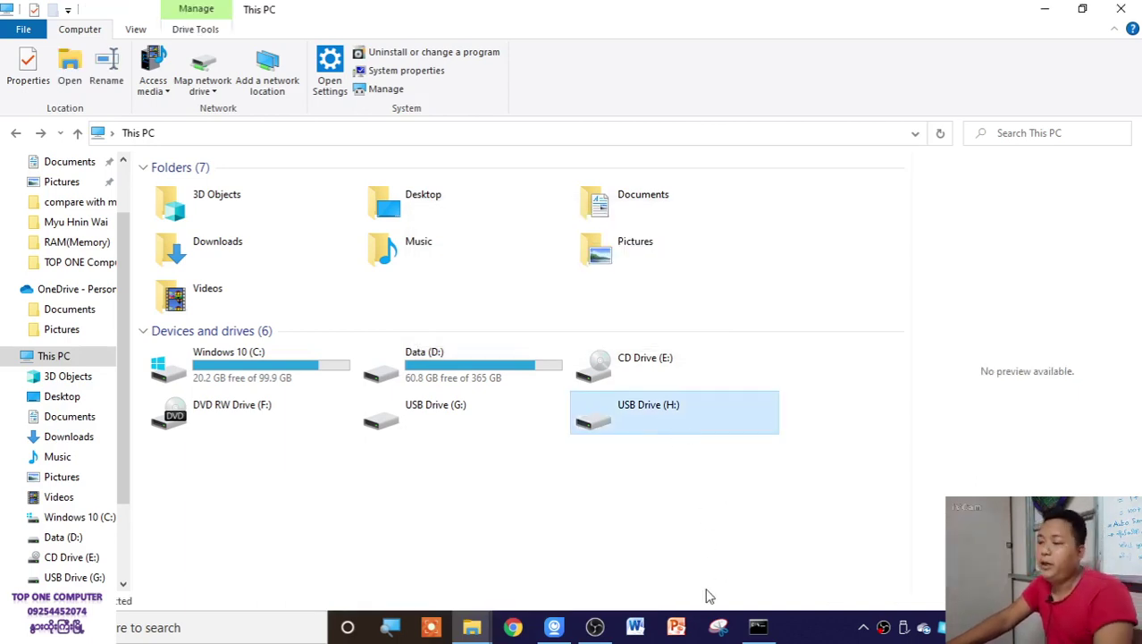
Check the script's copy progress and examine the files arriving on the E2B (G:) drive, keeping the script window beside them.
left_click(758, 628)
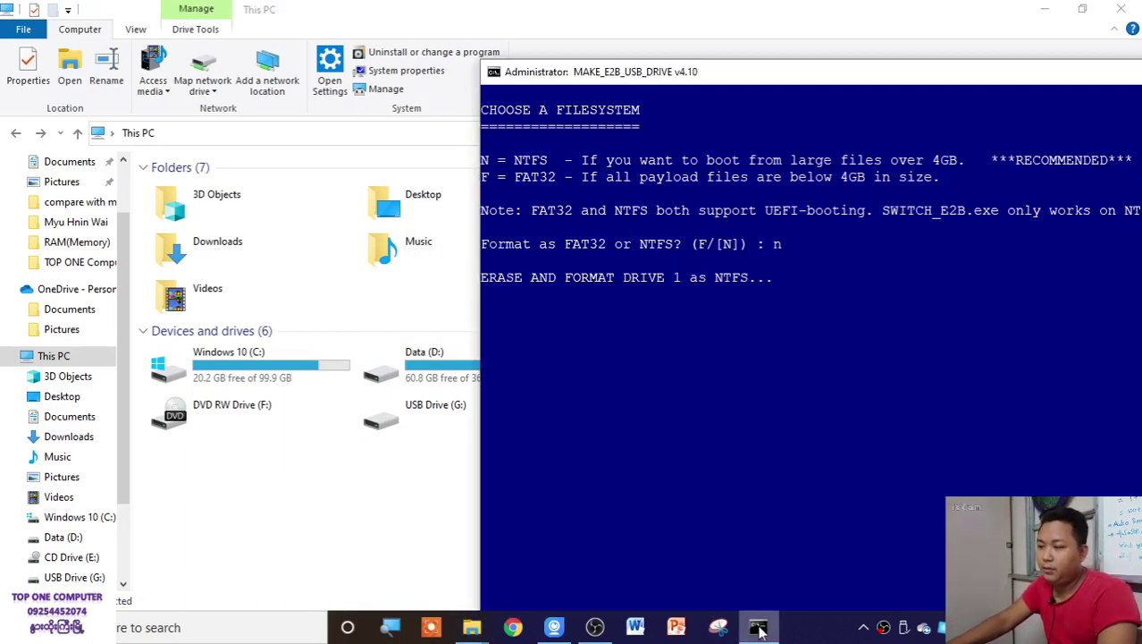
double_click(841, 76)
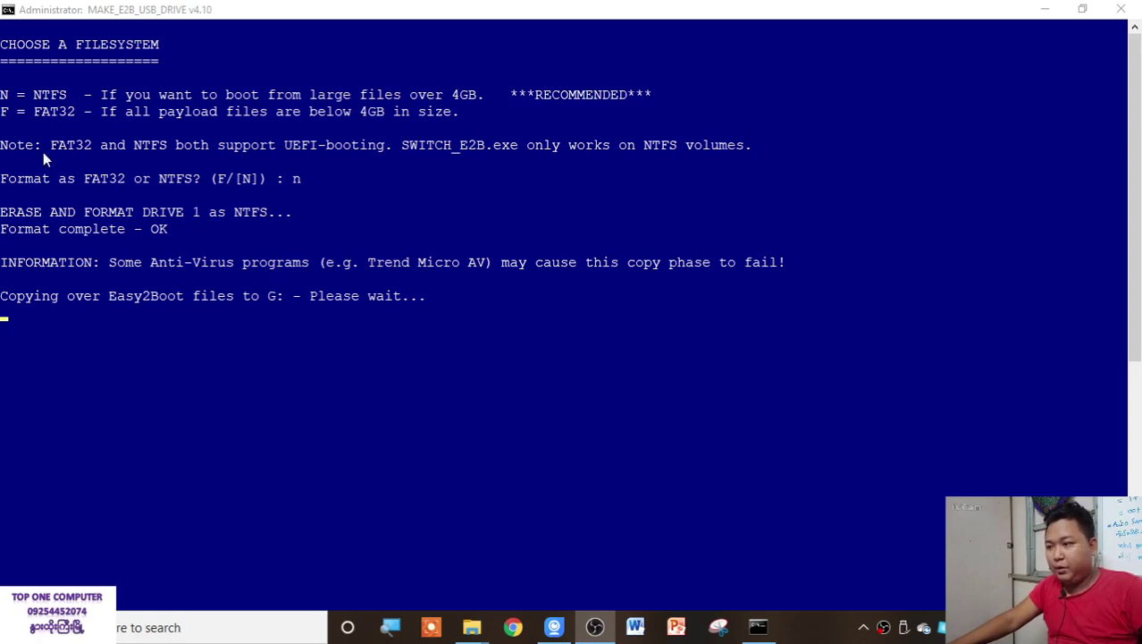
left_click_drag(299, 10, 845, 96)
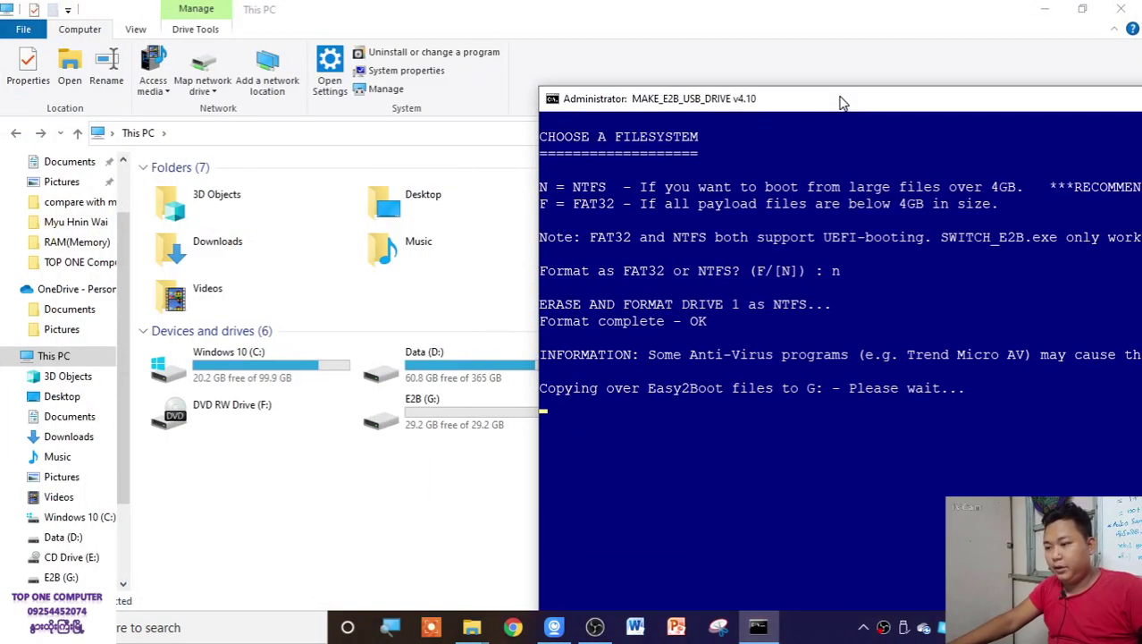
double_click(465, 425)
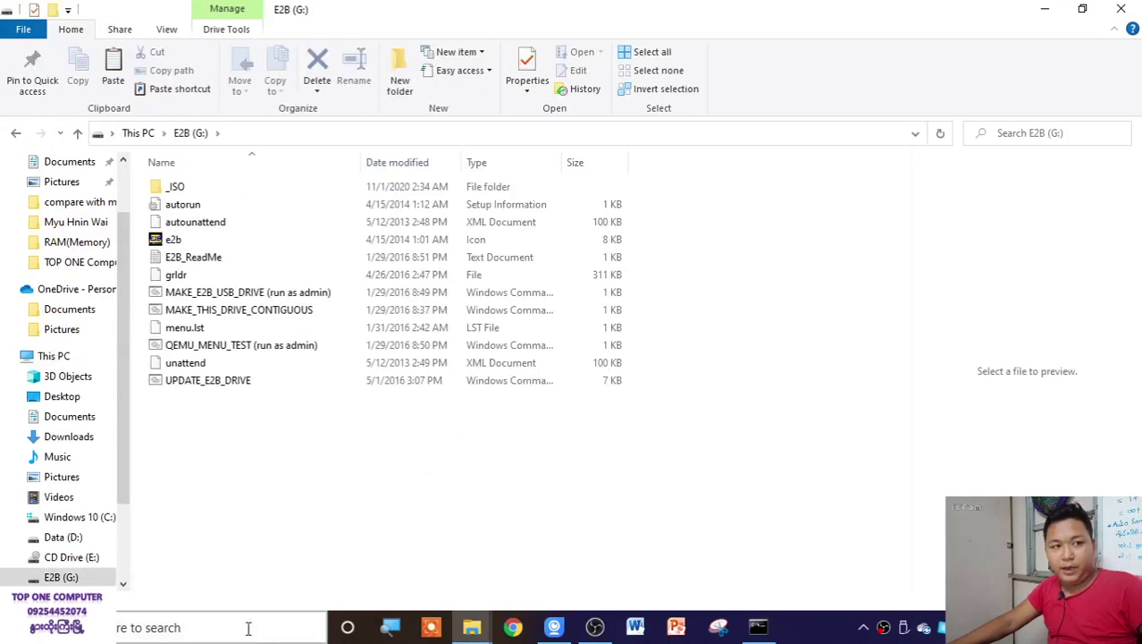
left_click(758, 626)
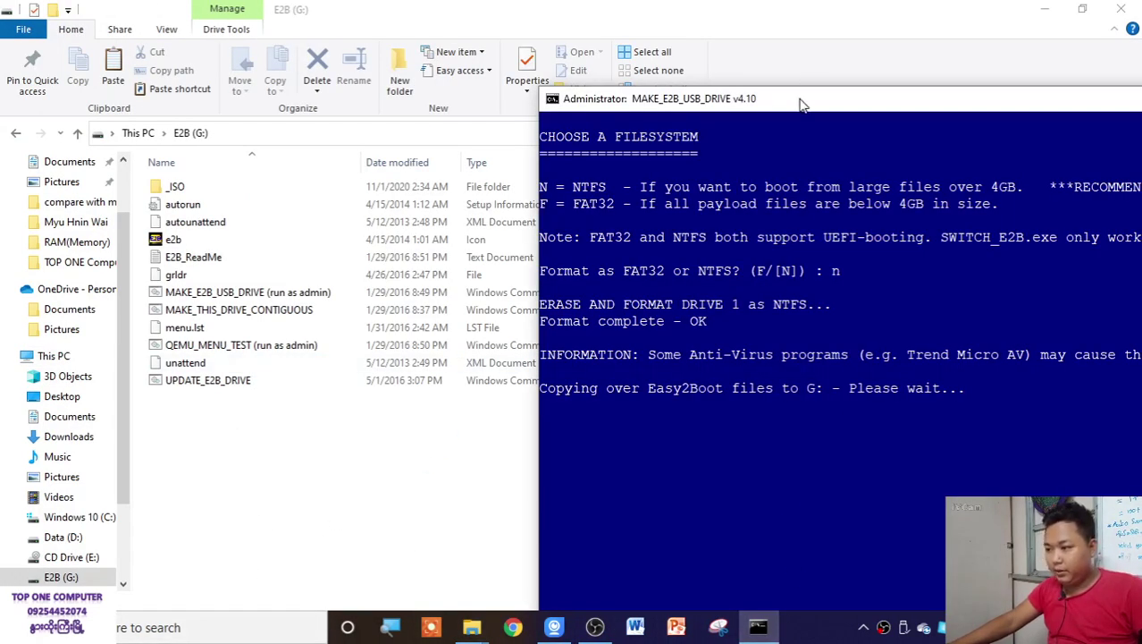
left_click_drag(806, 103, 671, 7)
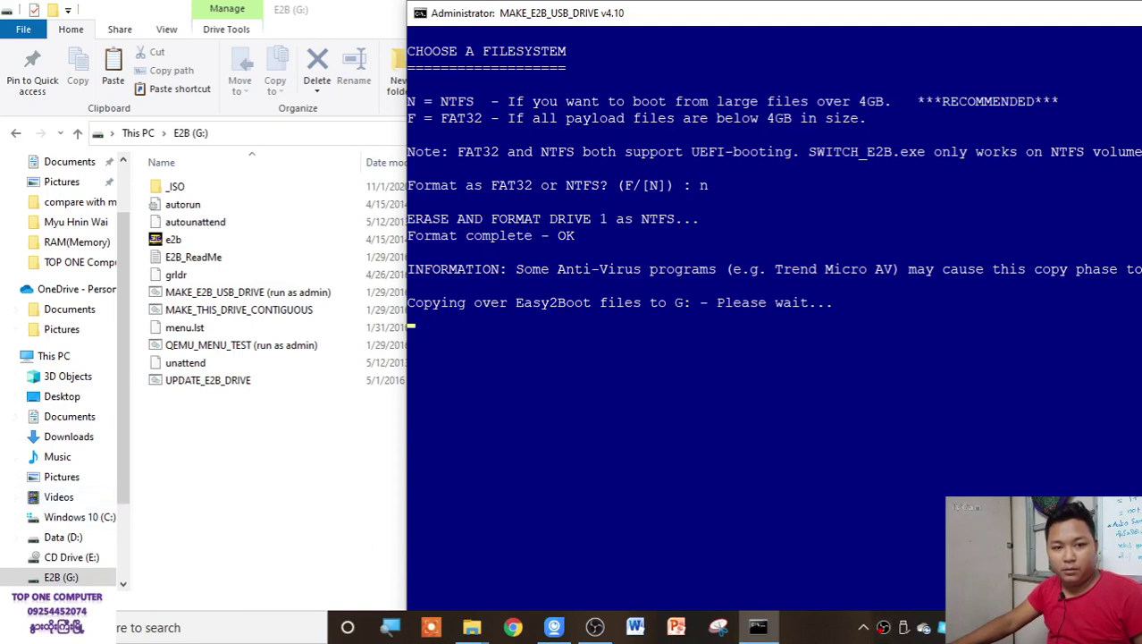
left_click(594, 626)
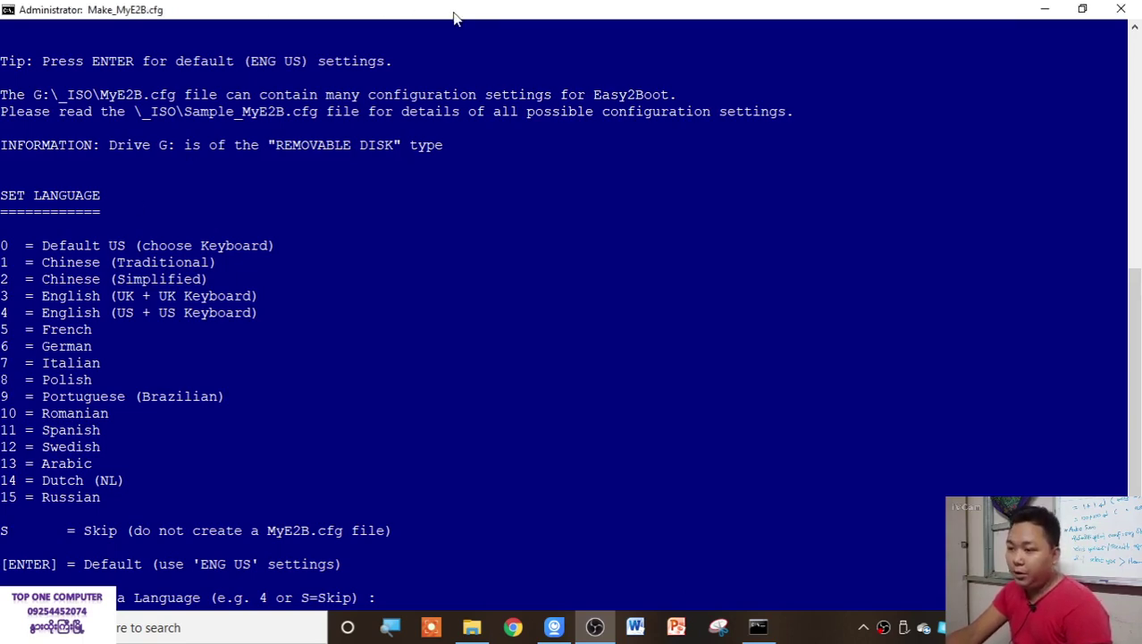
Reposition the Make_MyE2B.cfg window to show the whole language list and choose language 4, English (US + US Keyboard).
left_click_drag(453, 9, 514, 78)
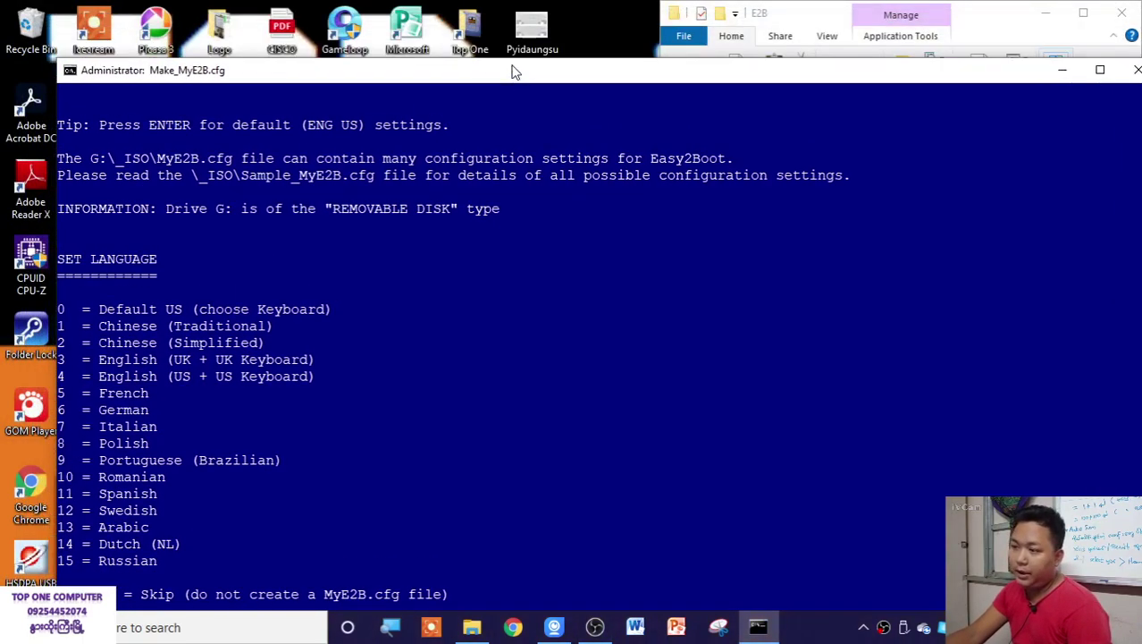
left_click_drag(98, 73, 173, 39)
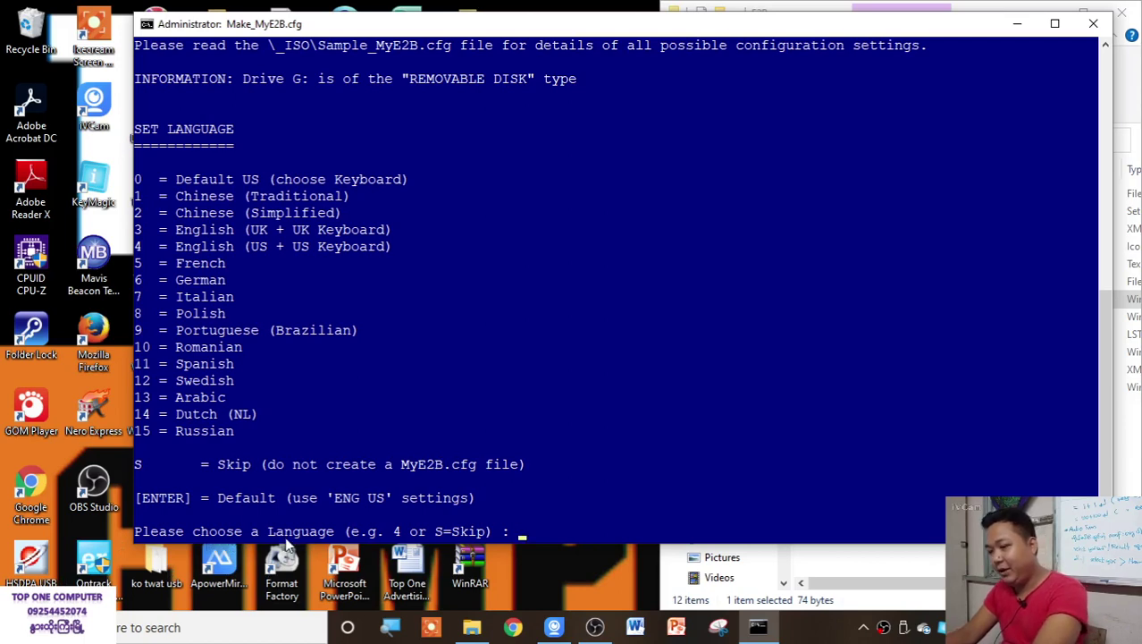
type("4")
key("Return")
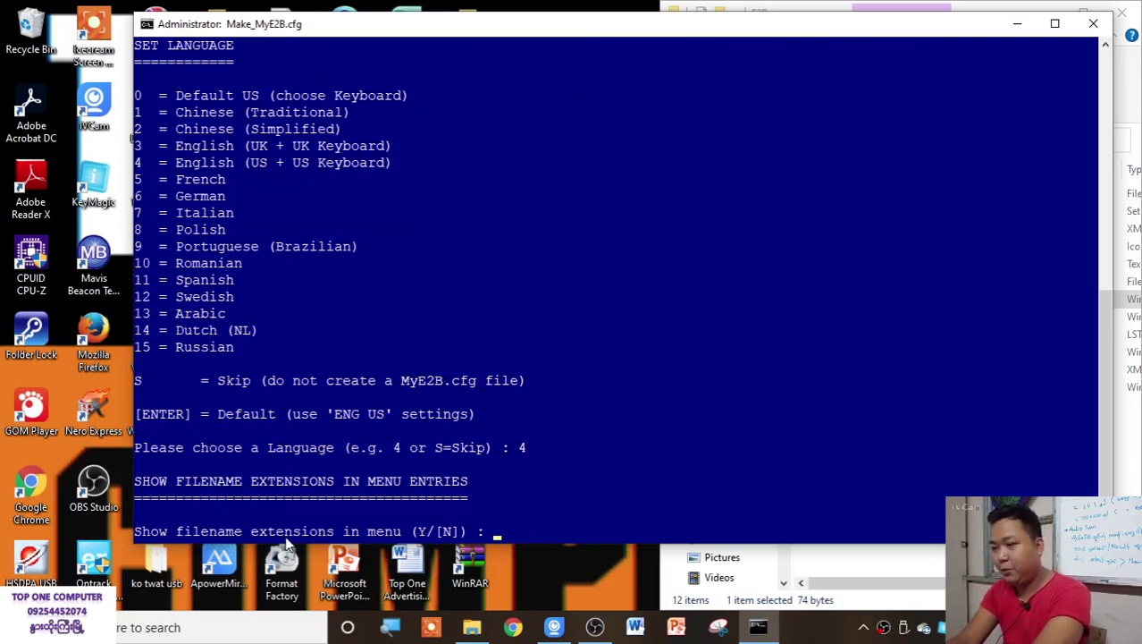
Enable filename extensions and the animated E2B icon in the boot menu, write the G:\_ISO\MyE2B.cfg file, and finish the script.
type("y")
key("Return")
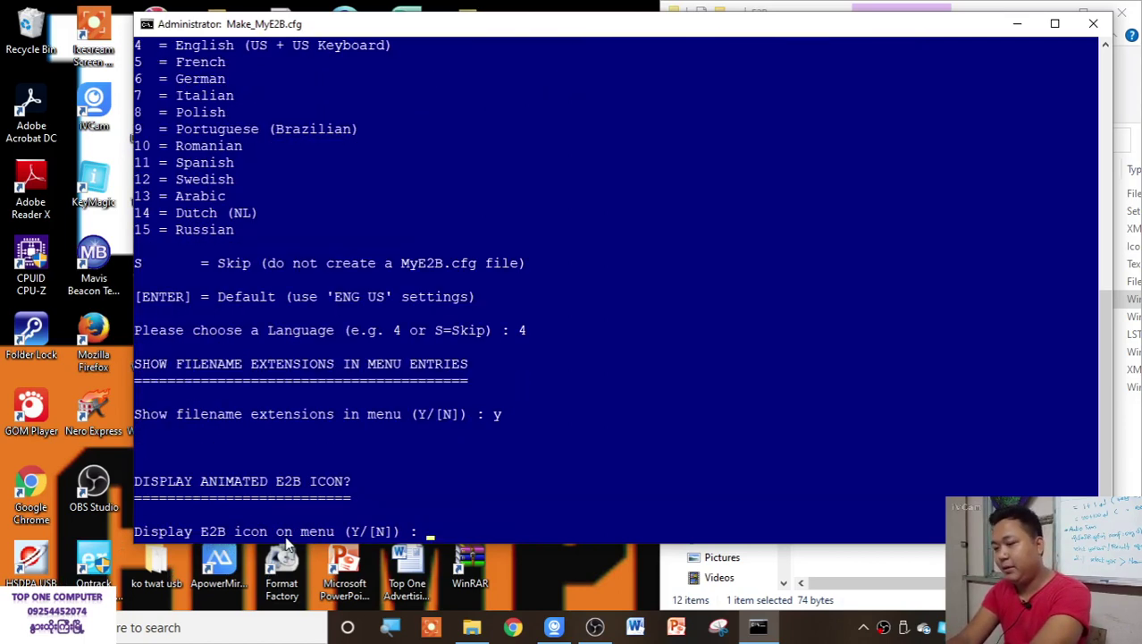
type("y")
key("Return")
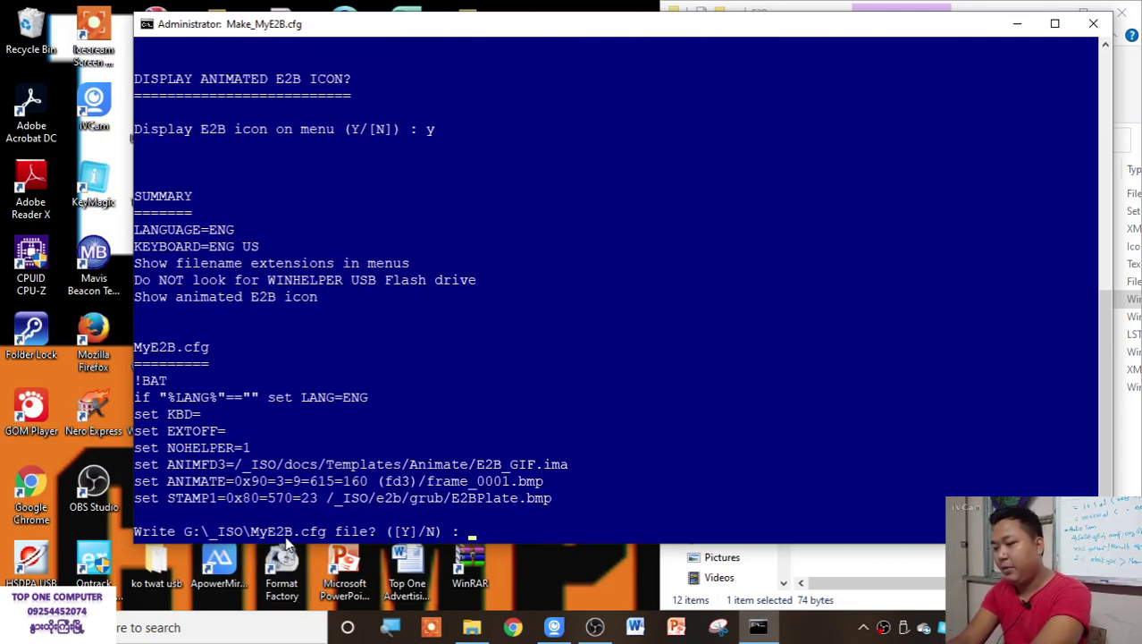
type("y")
key("Return")
key("Return")
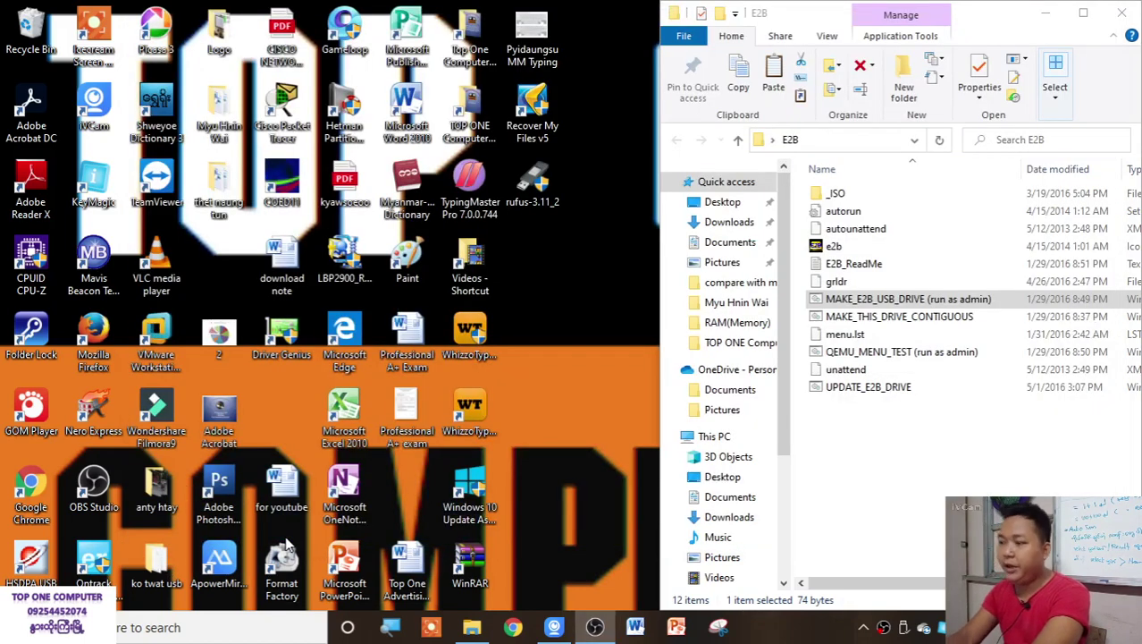
Maximize the E2B folder window, go to This PC, and examine the contents of the E2B (G:) drive, returning to This PC.
left_click(1084, 14)
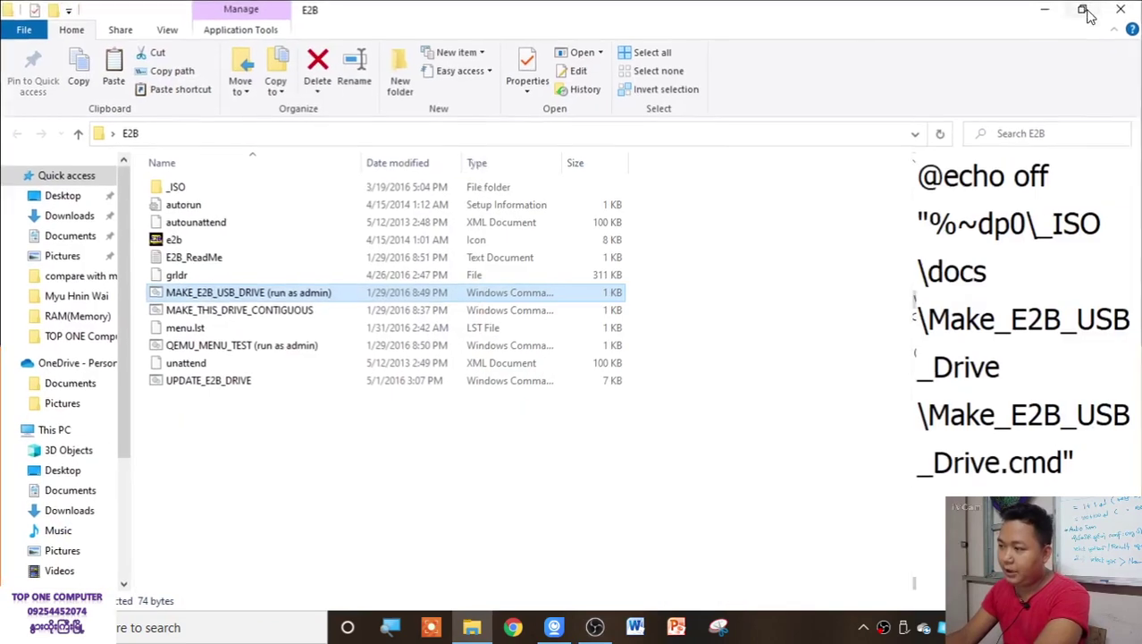
left_click(59, 429)
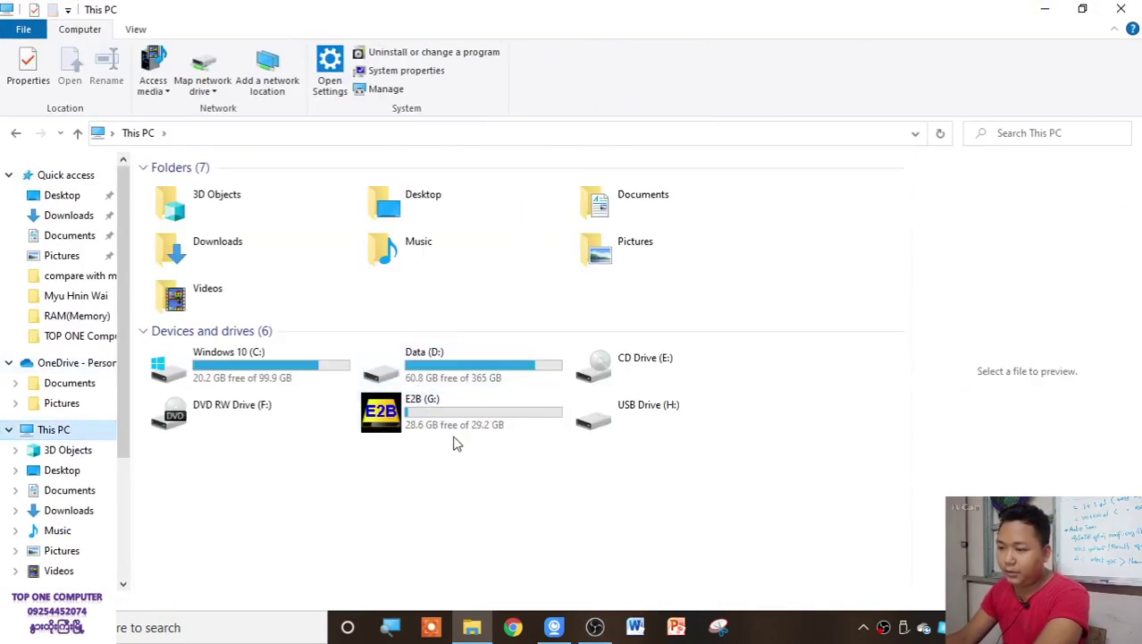
left_click(466, 427)
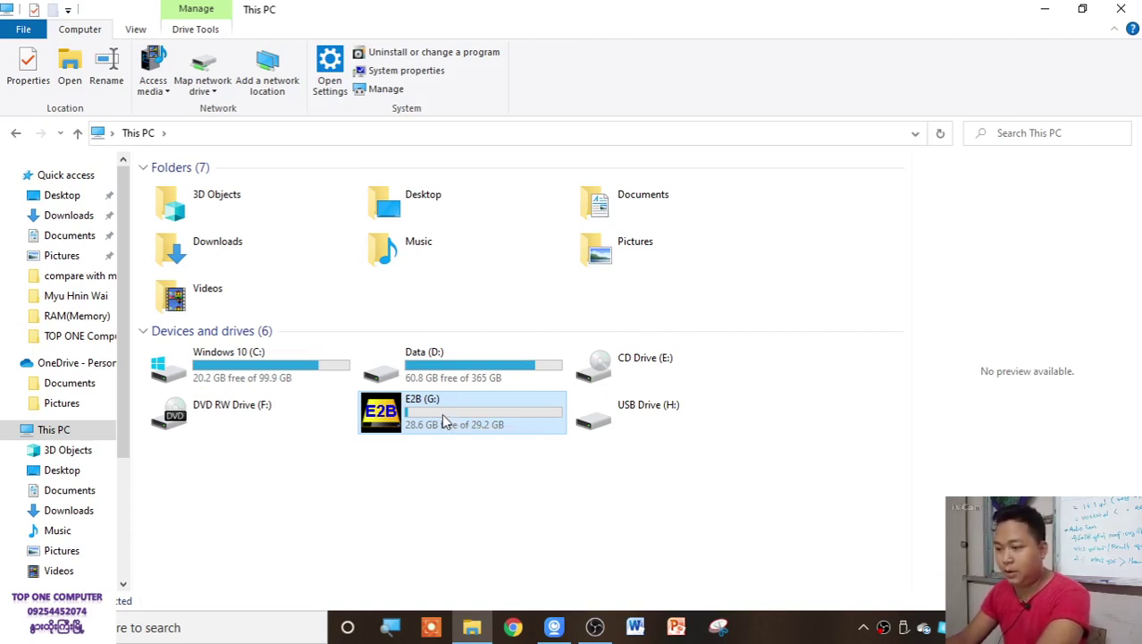
double_click(441, 416)
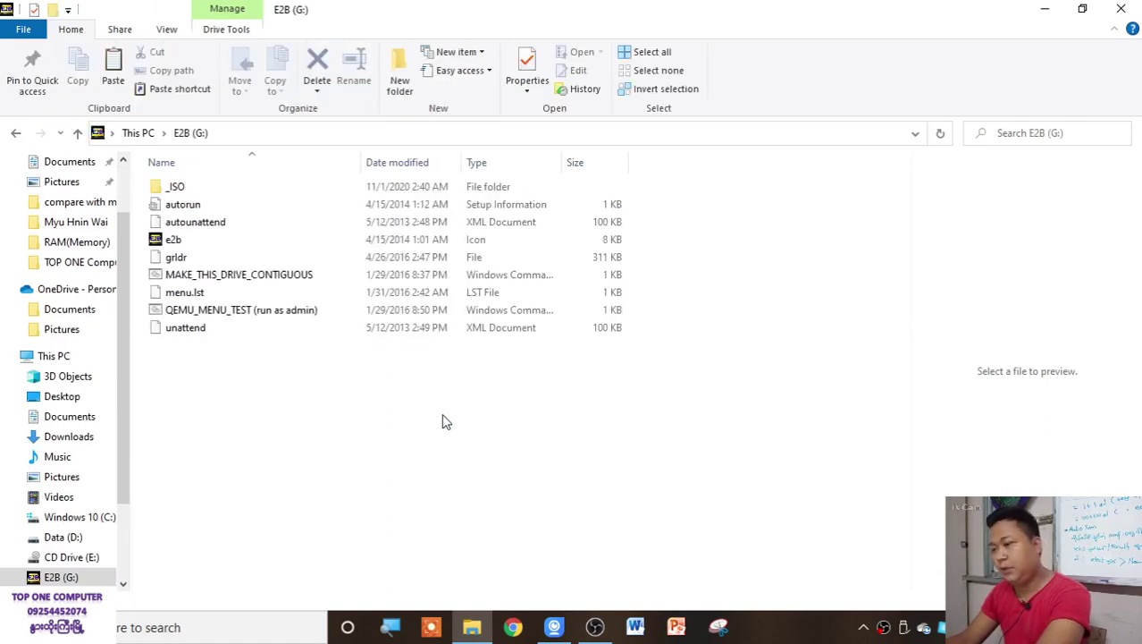
left_click(16, 133)
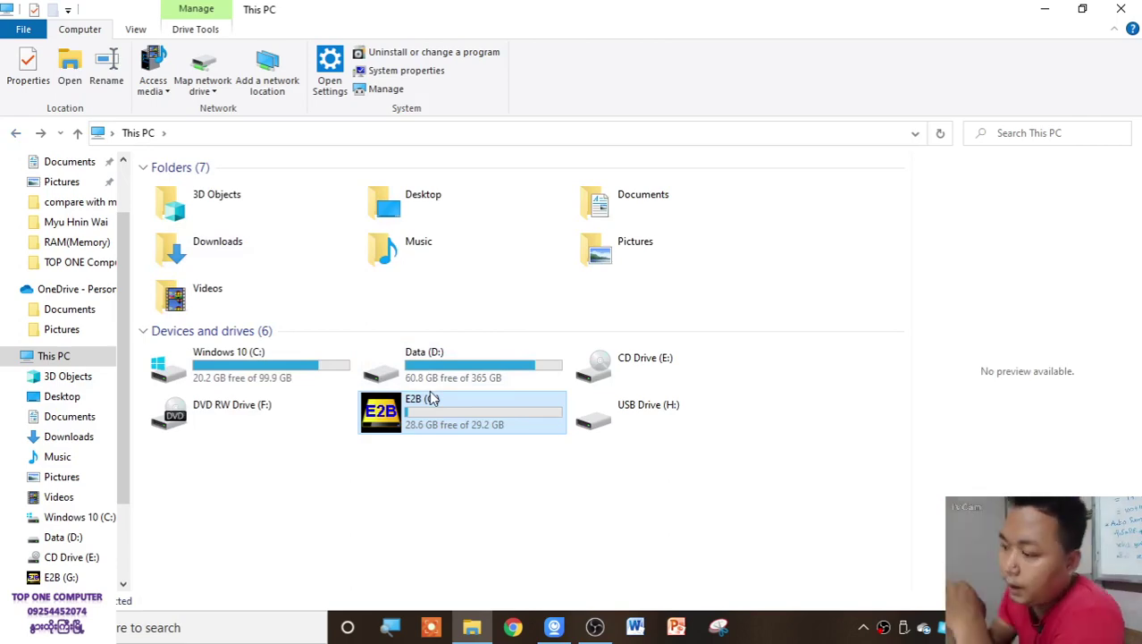
Minimize the This PC window and copy the Windows 10 Pro 64-bit disc image file on the desktop.
left_click(1045, 9)
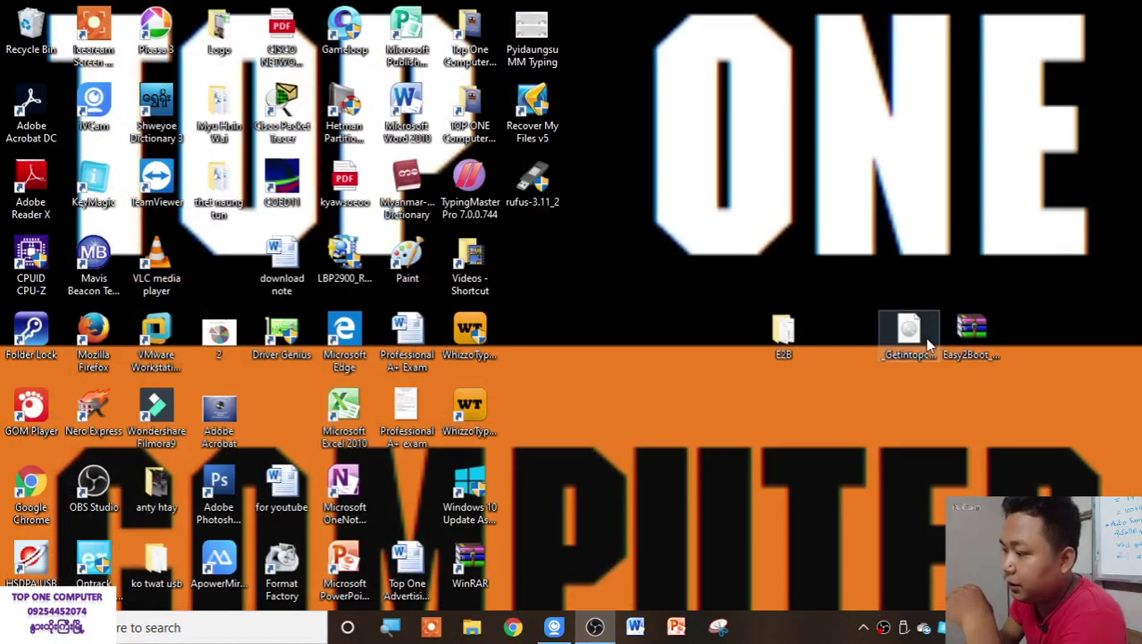
left_click(930, 345)
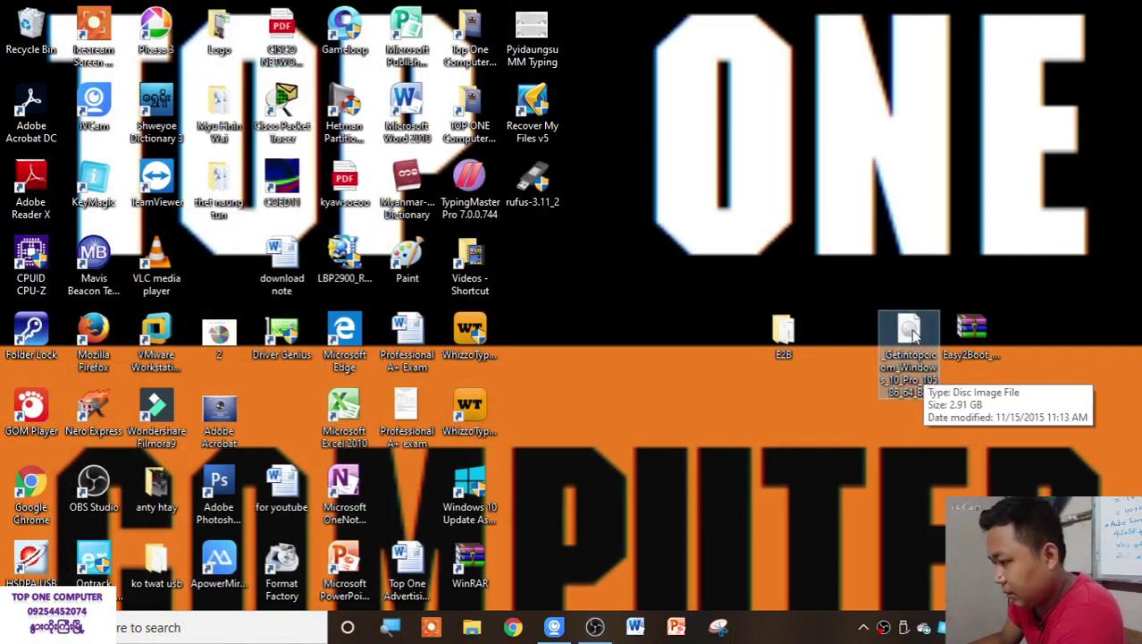
right_click(912, 379)
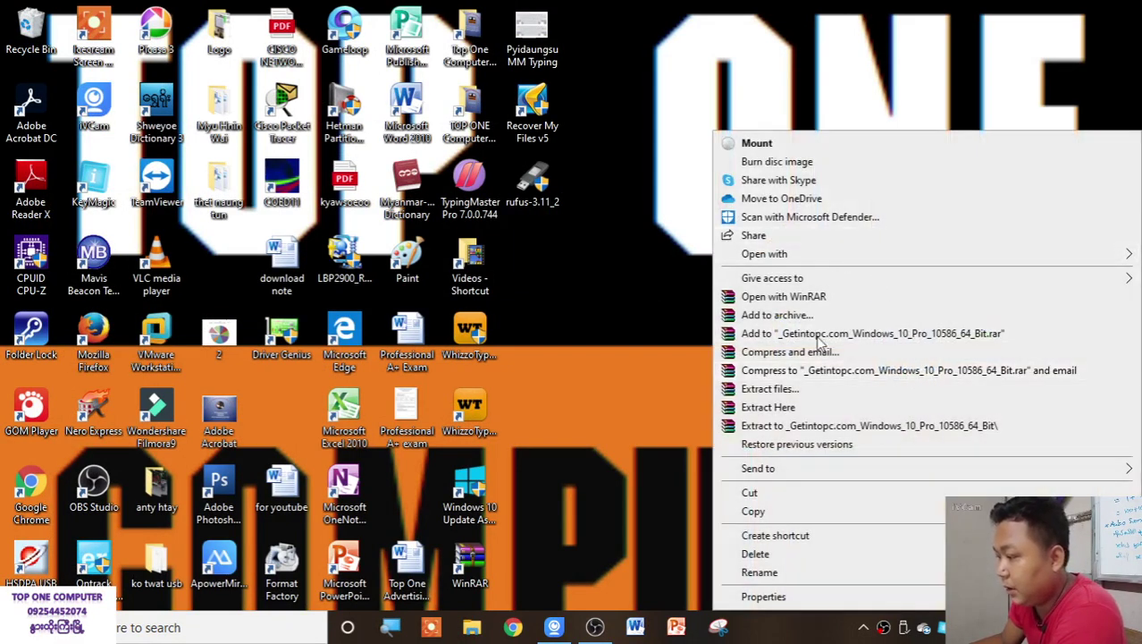
left_click(807, 516)
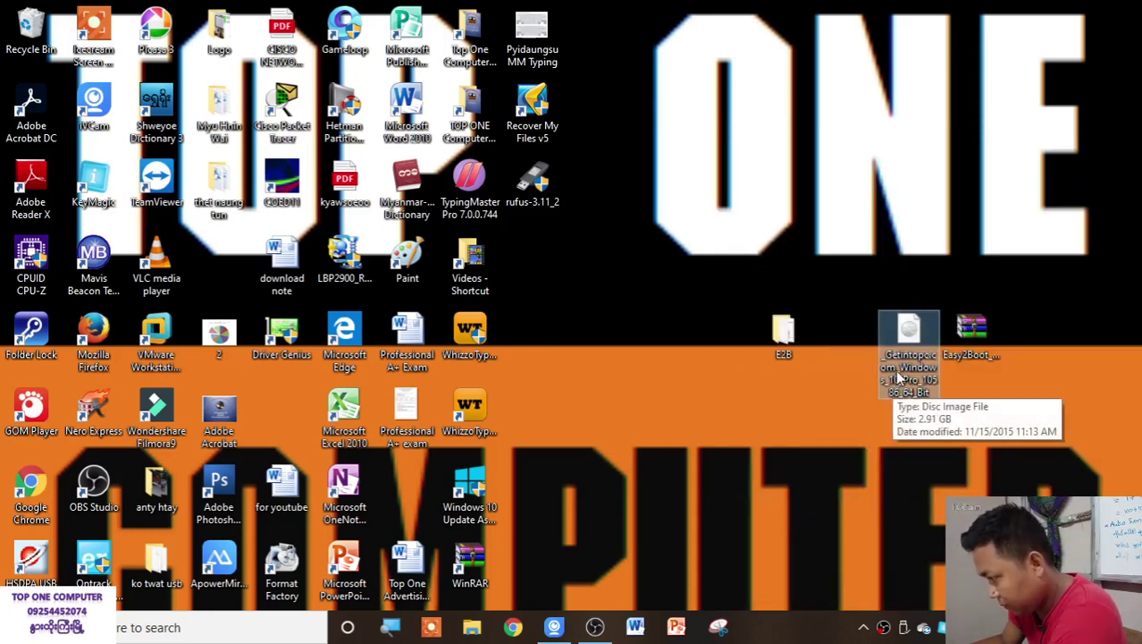
Paste the disc image into _ISO\WINDOWS\WIN10 inside the desktop's E2B folder, and minimize the copy progress window.
left_click(777, 341)
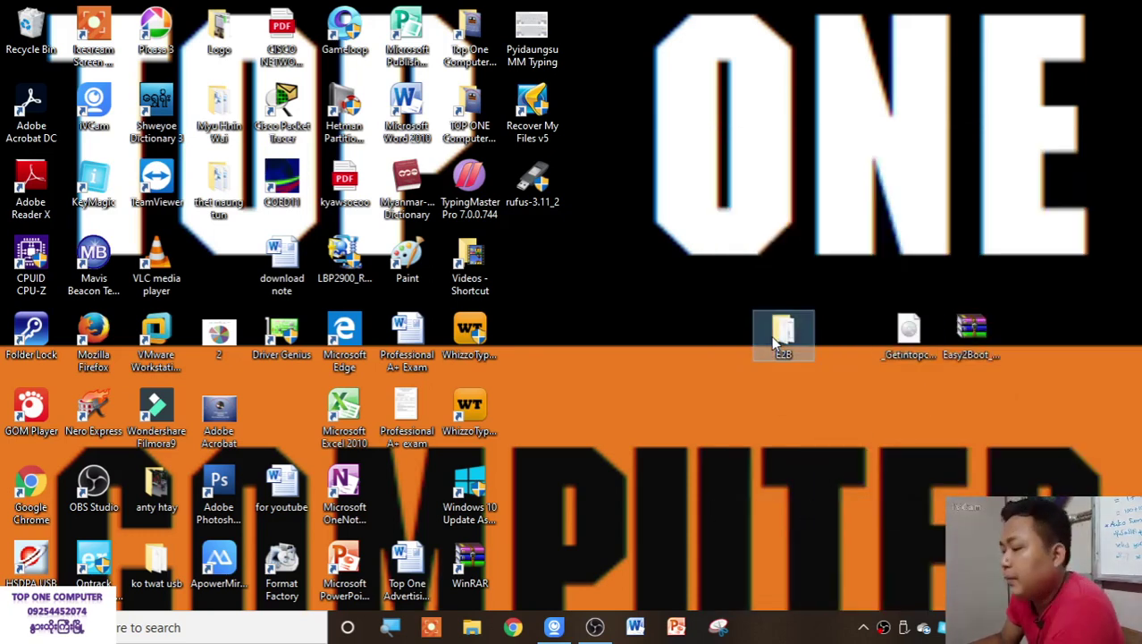
double_click(776, 341)
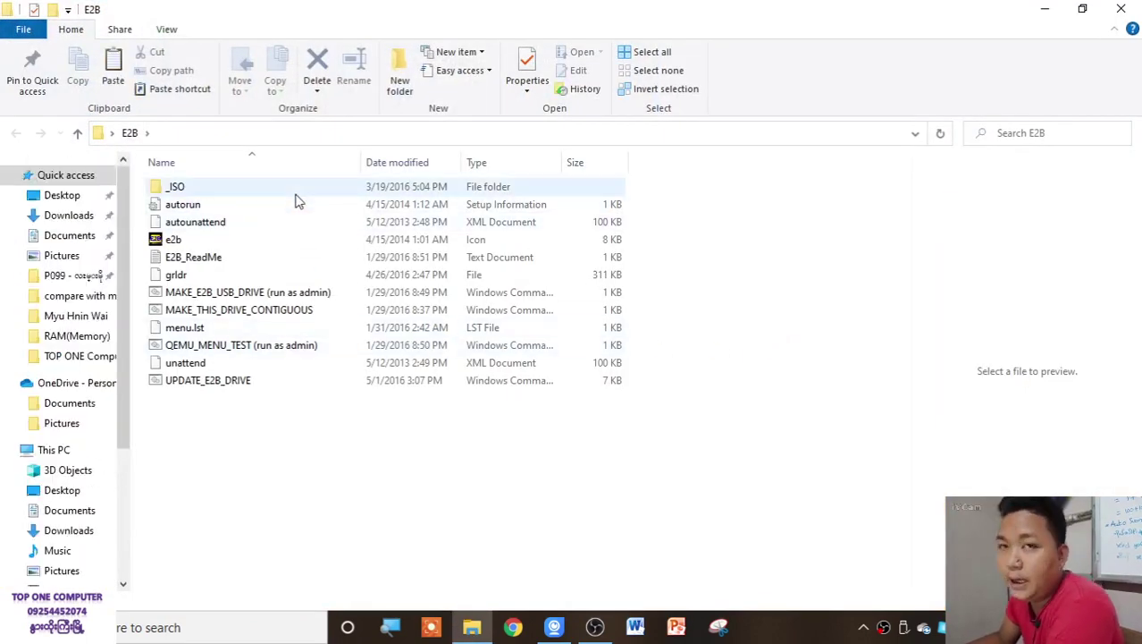
double_click(296, 195)
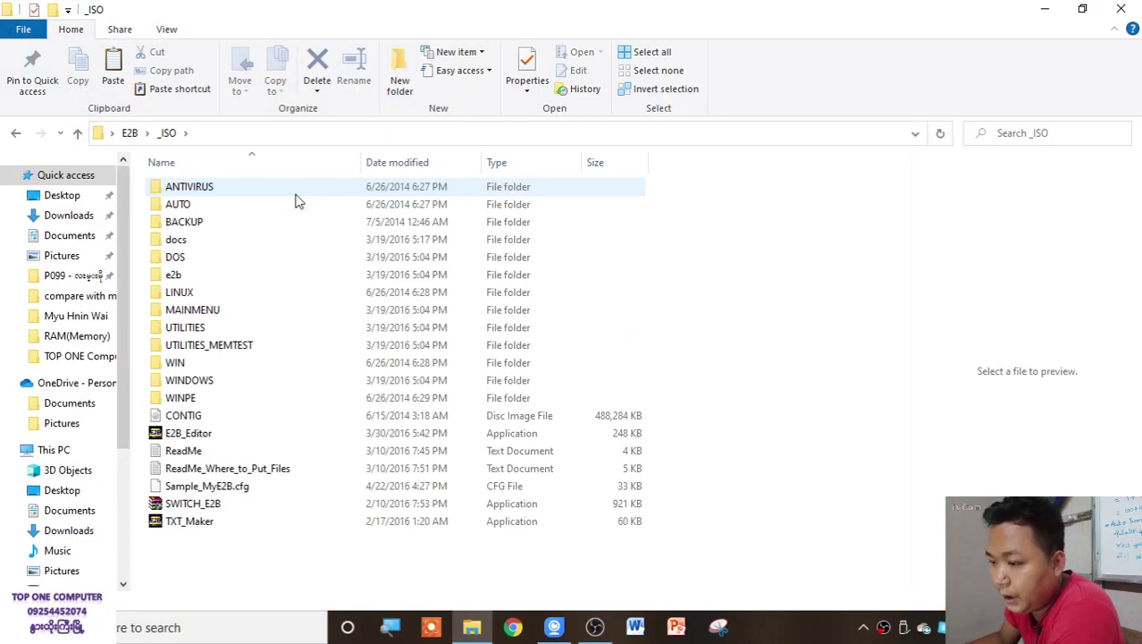
double_click(287, 379)
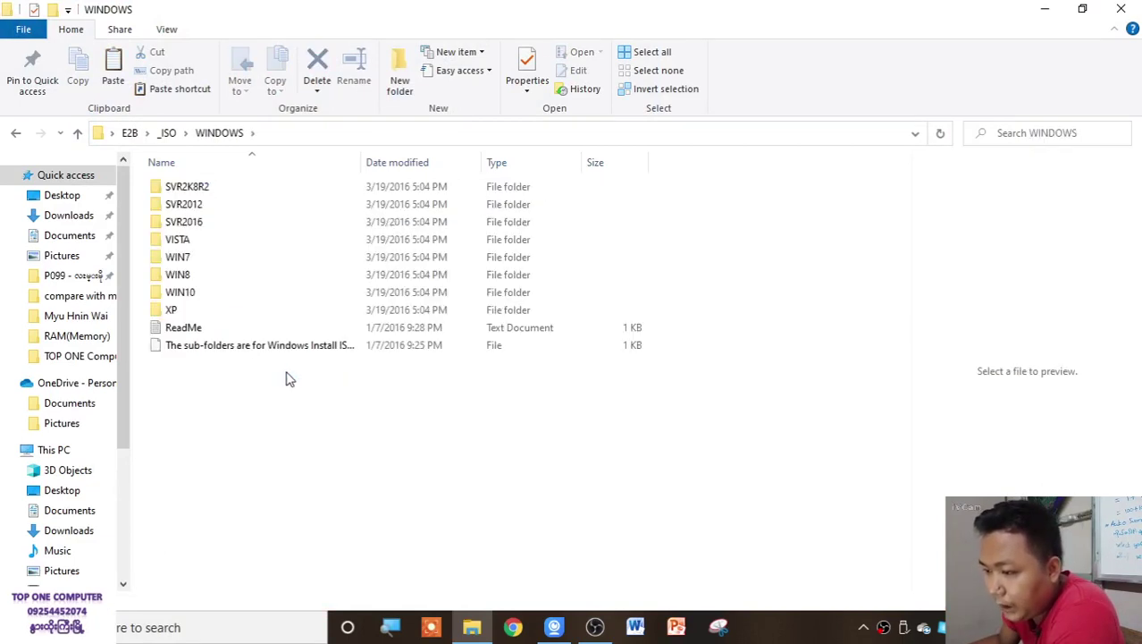
double_click(245, 291)
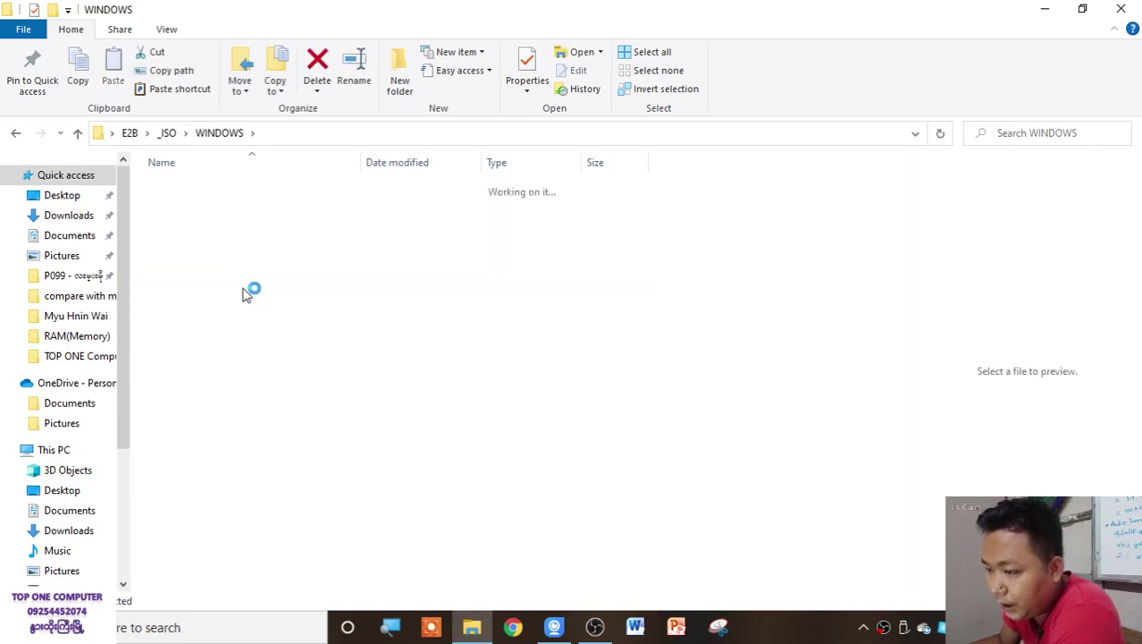
right_click(264, 340)
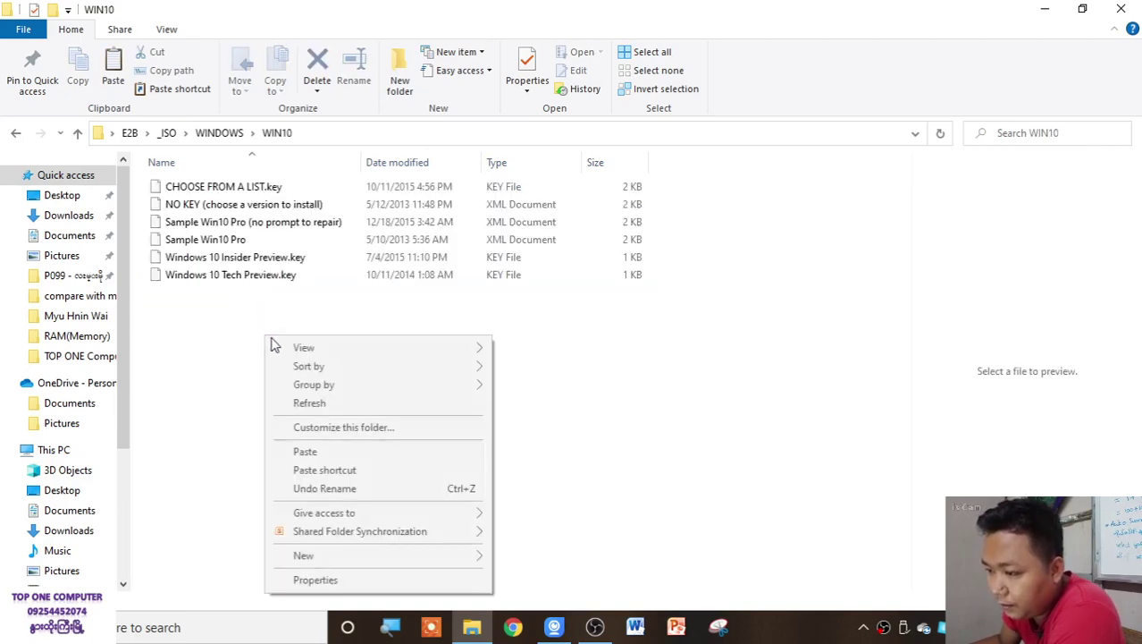
left_click(338, 449)
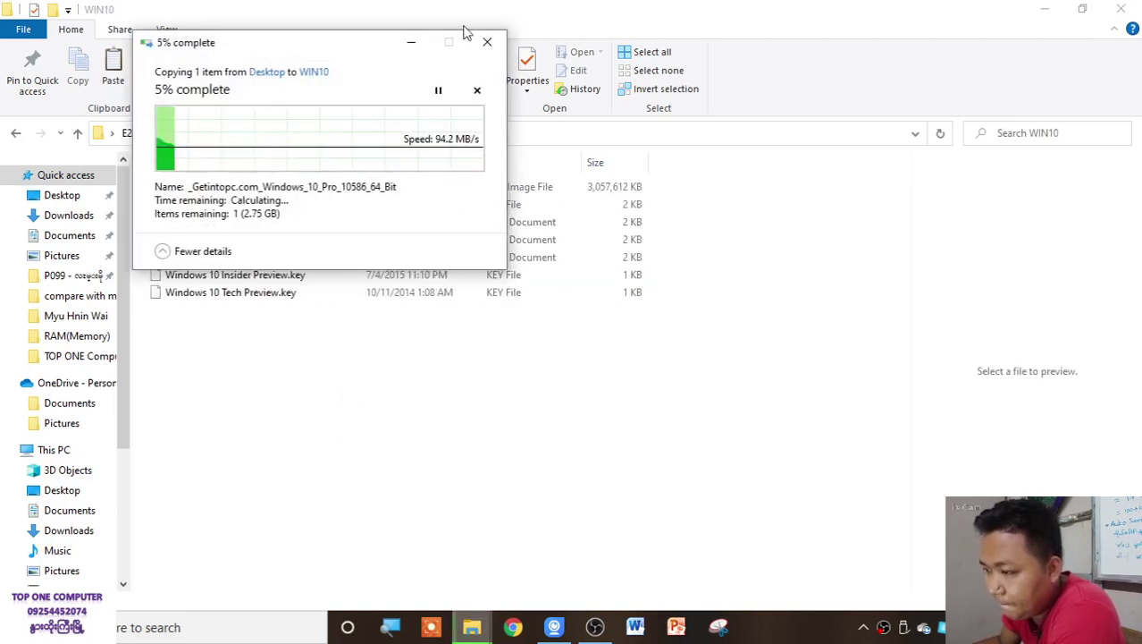
left_click(416, 43)
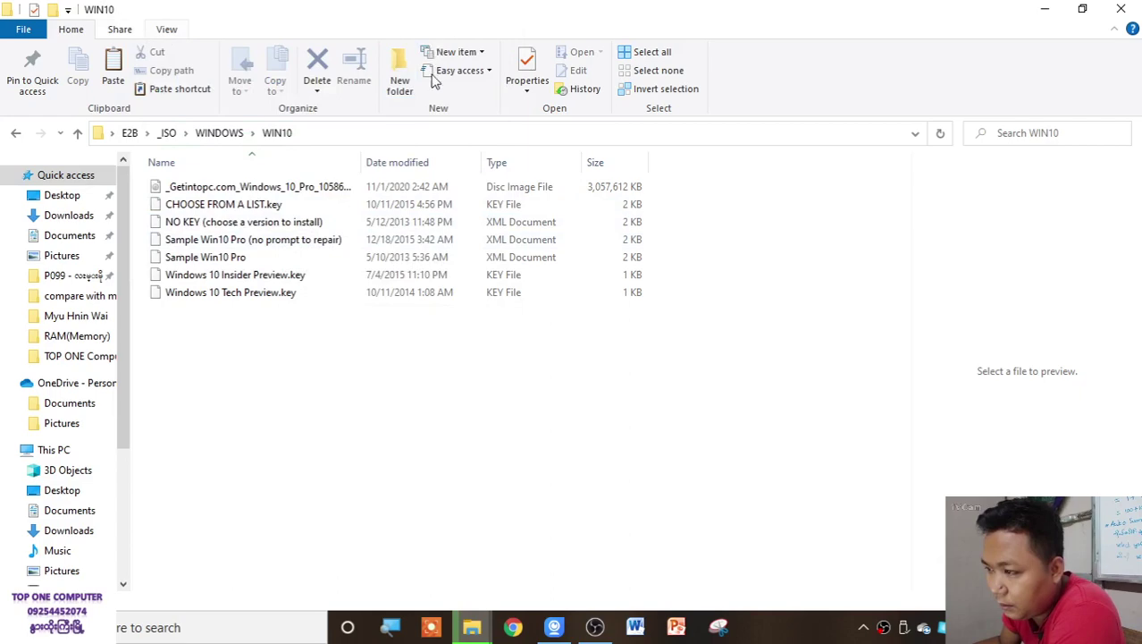
Show file name extensions and widen the Name column until the disc image's full name is readable, then select the file.
left_click(166, 29)
key("super+Down")
left_click(701, 51)
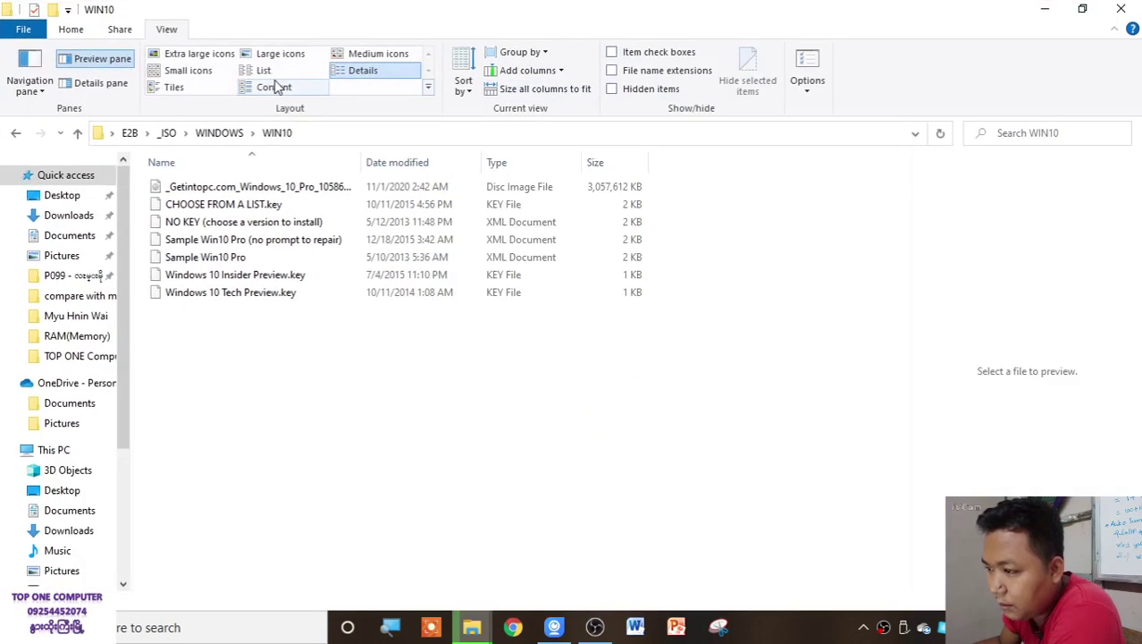
left_click(627, 72)
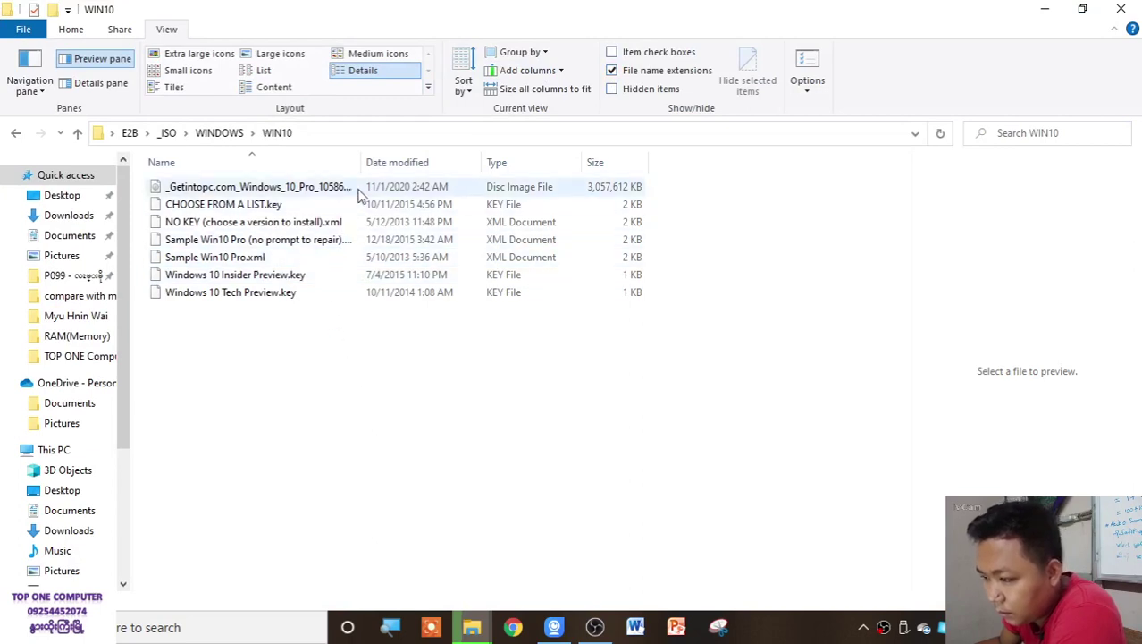
left_click_drag(363, 159, 540, 172)
left_click(382, 189)
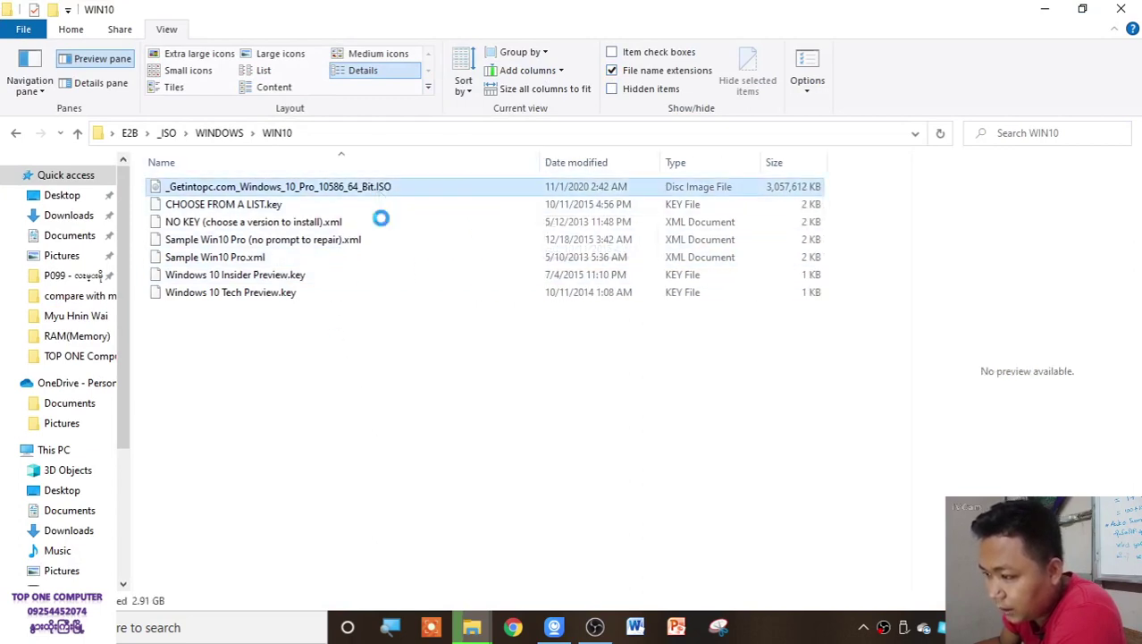
Go back to the WINDOWS folder and examine its version subfolders, including WIN7, WIN8, VISTA, SVR2016, SVR2012 and SVR2K8R2.
left_click(18, 133)
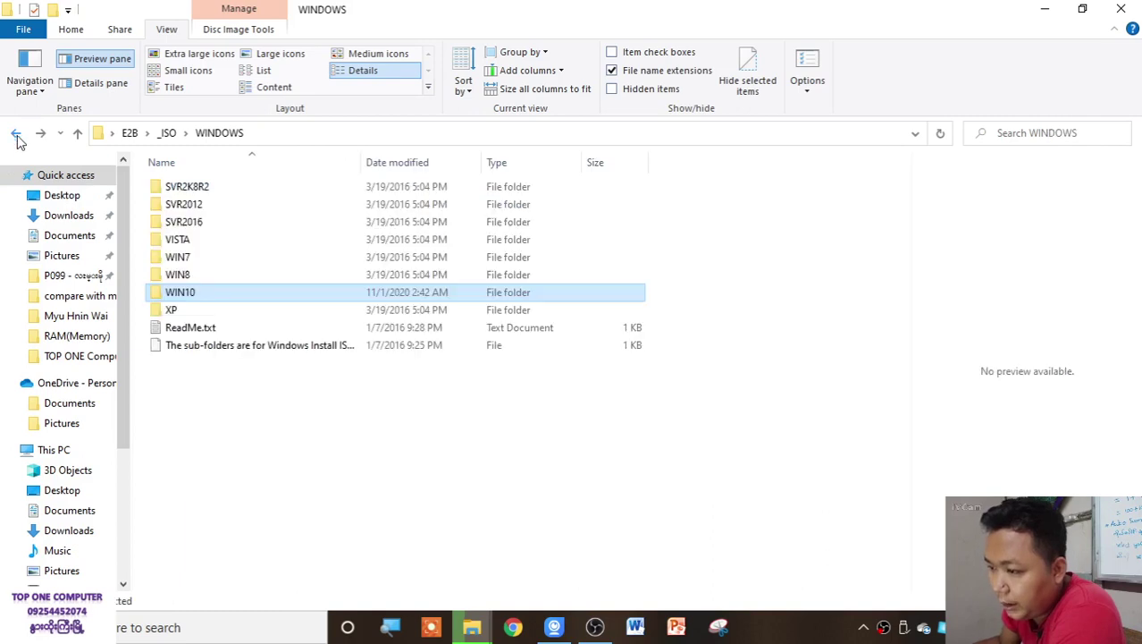
left_click(245, 259)
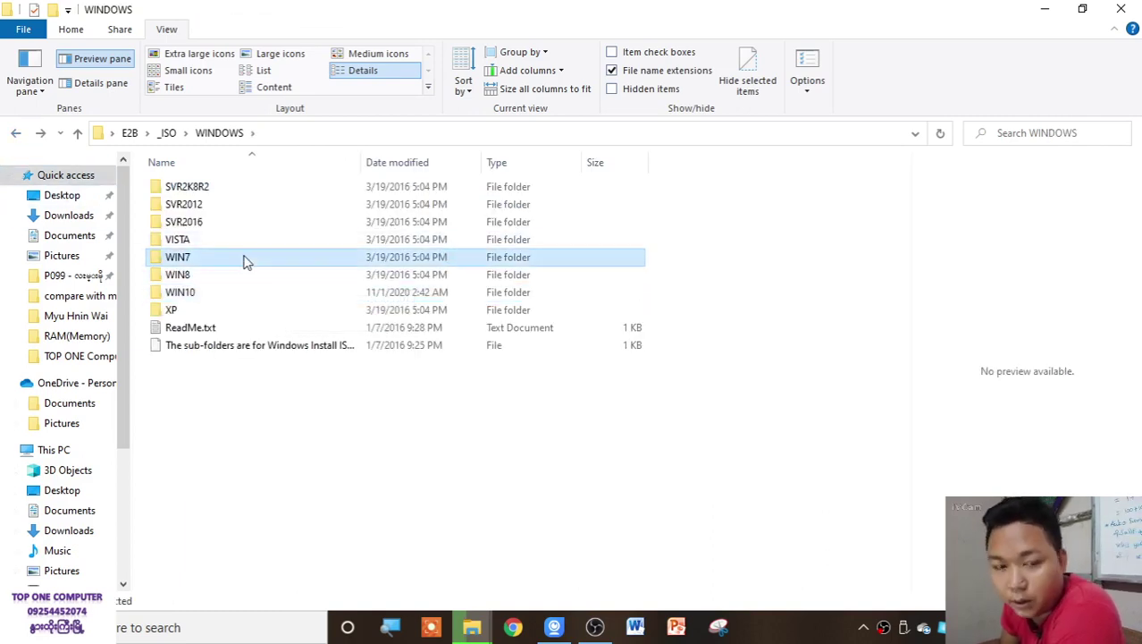
double_click(247, 259)
left_click(17, 135)
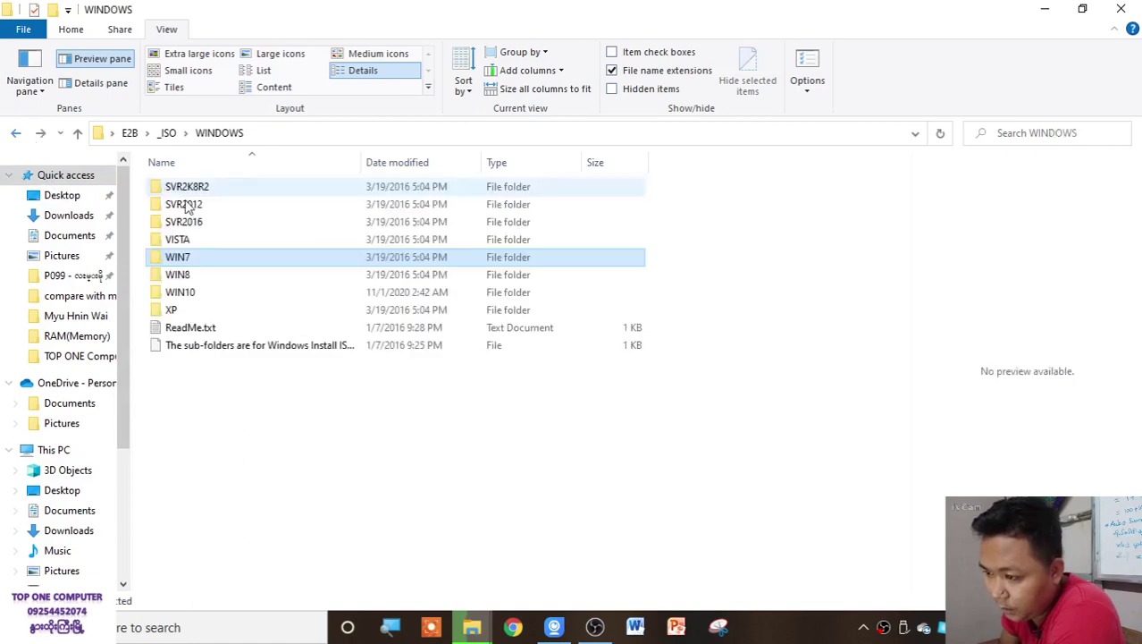
left_click(204, 274)
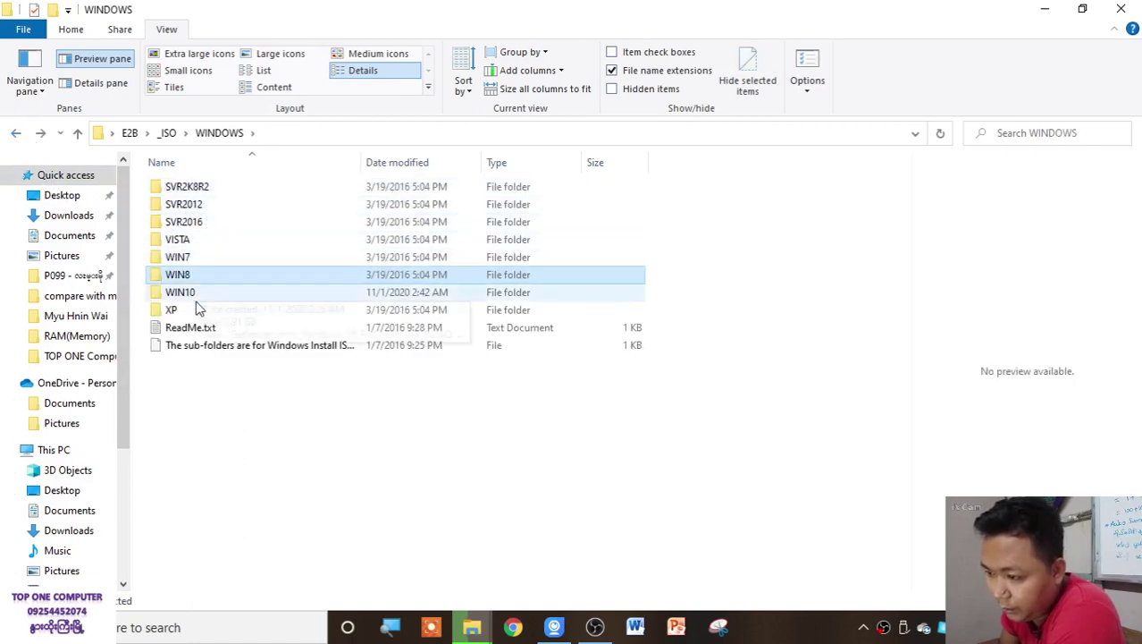
left_click(197, 308)
left_click(184, 249)
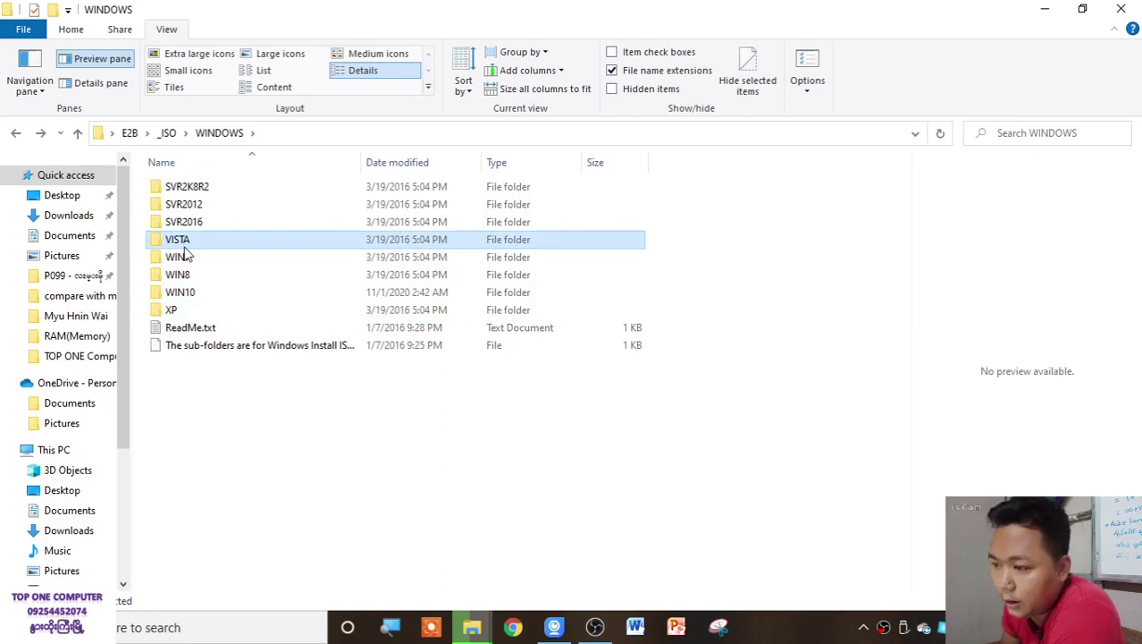
left_click(214, 227)
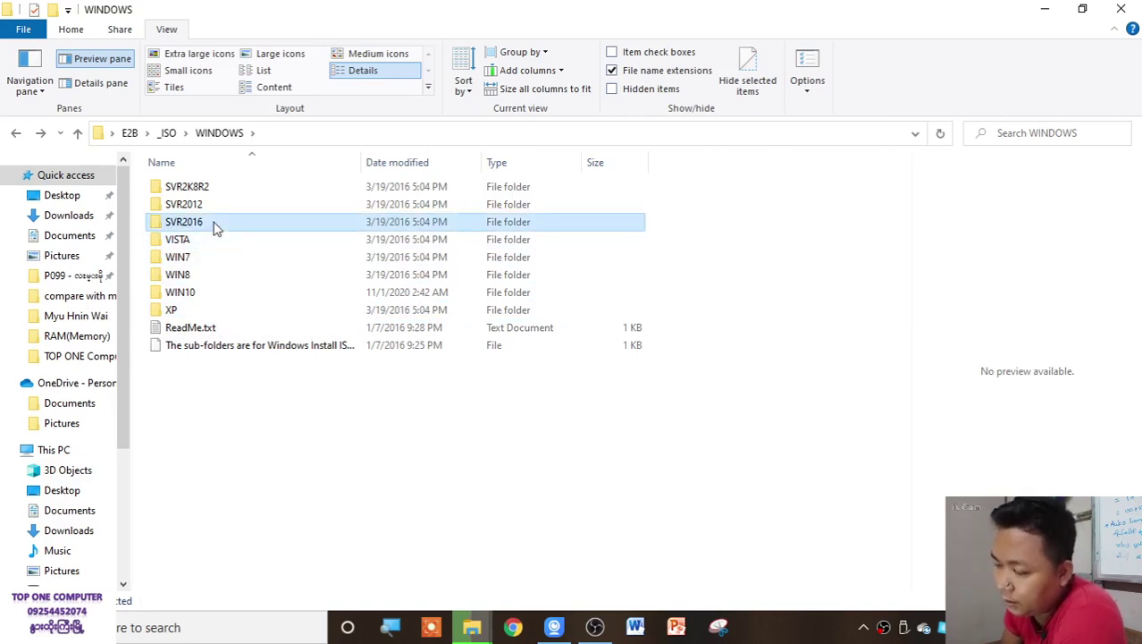
left_click(214, 207)
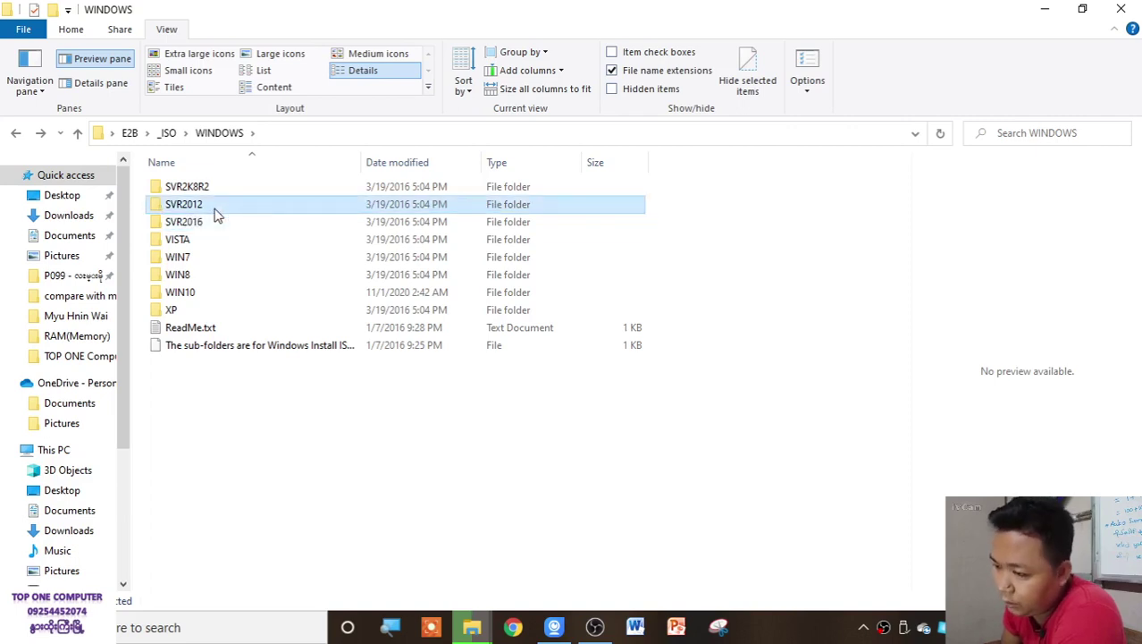
double_click(204, 189)
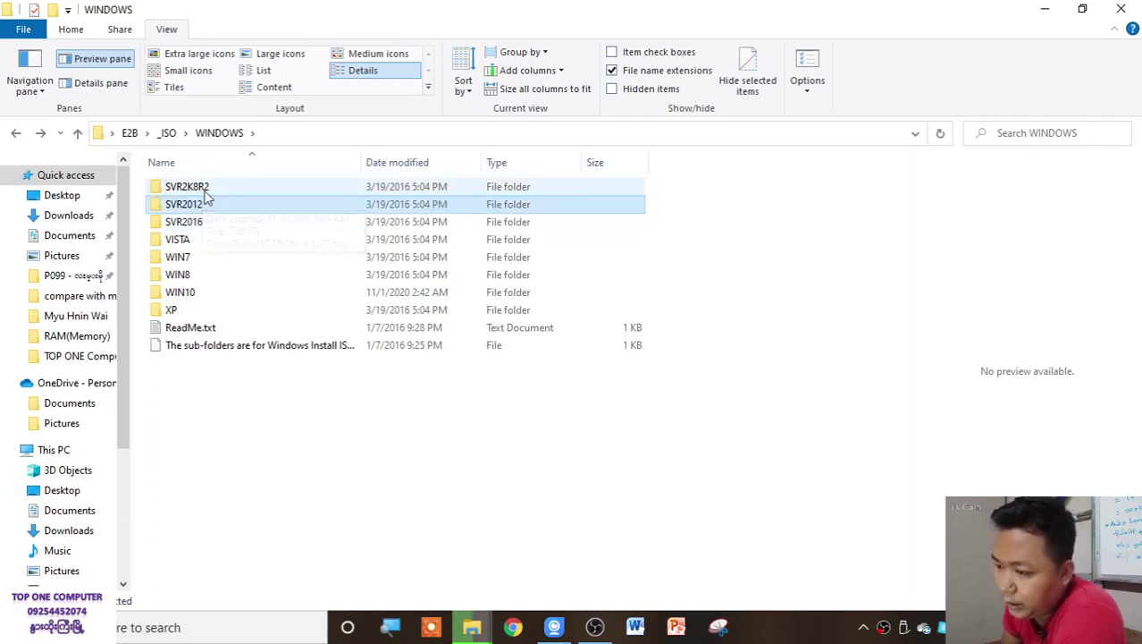
left_click(17, 134)
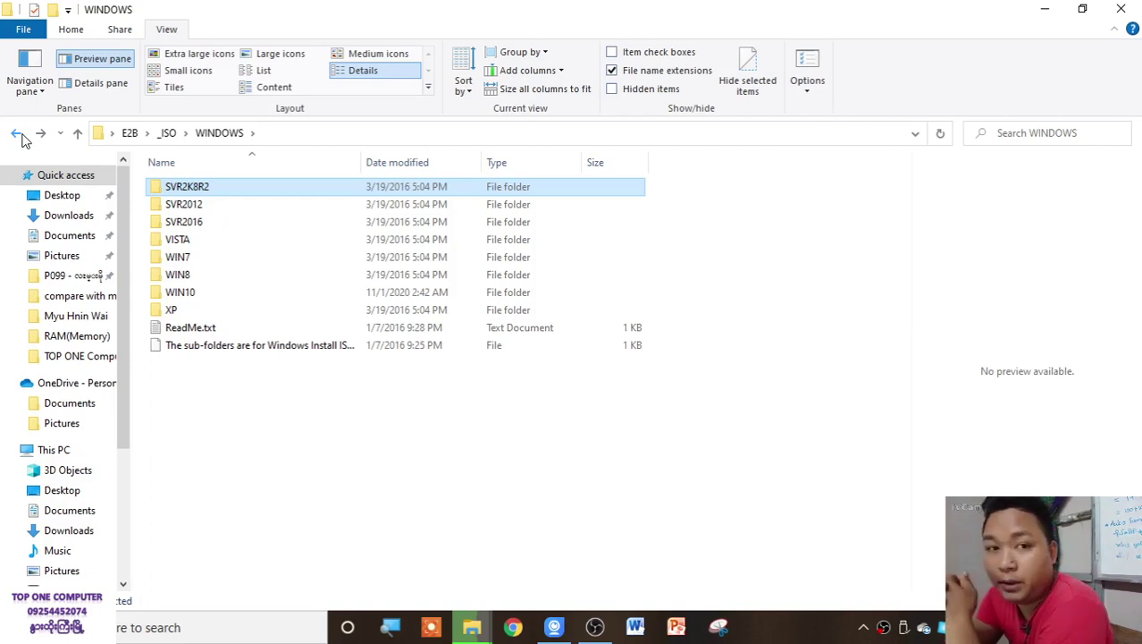
Go up to the _ISO folder, look inside its LINUX subfolder, return to _ISO, and check the open File Explorer windows.
left_click(16, 134)
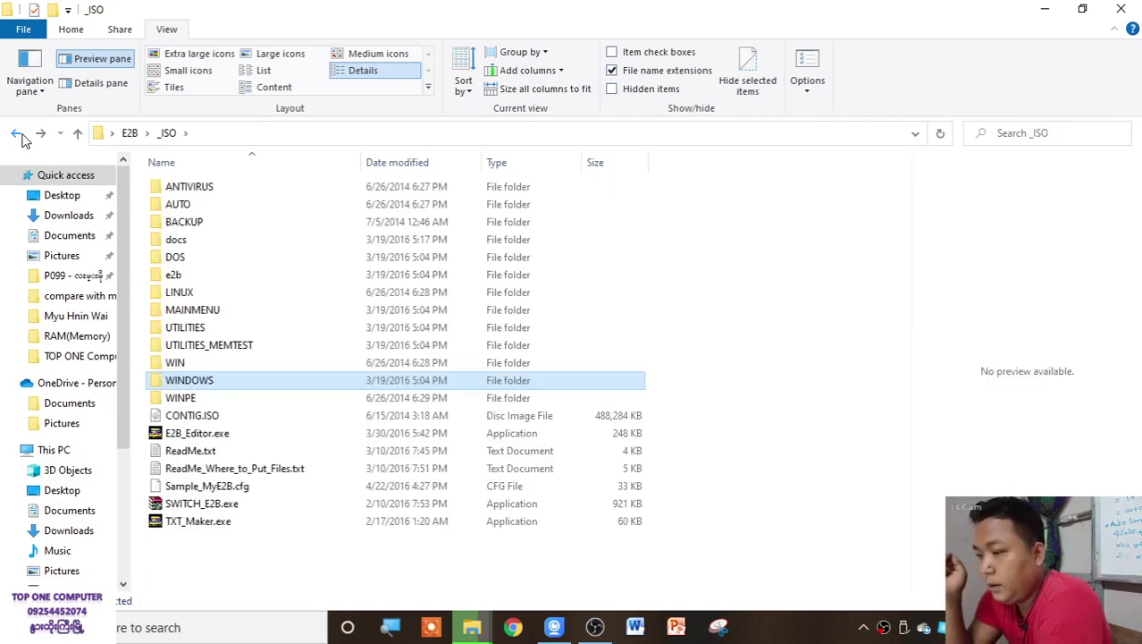
key("Up")
key("Up")
key("Up")
key("Up")
key("Up")
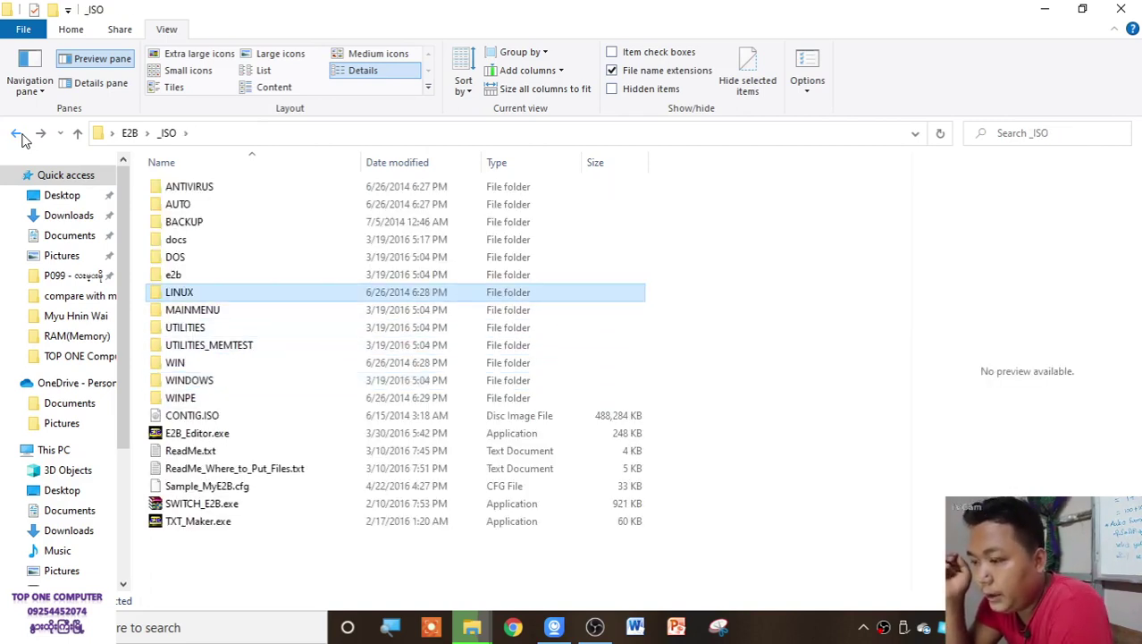
key("Return")
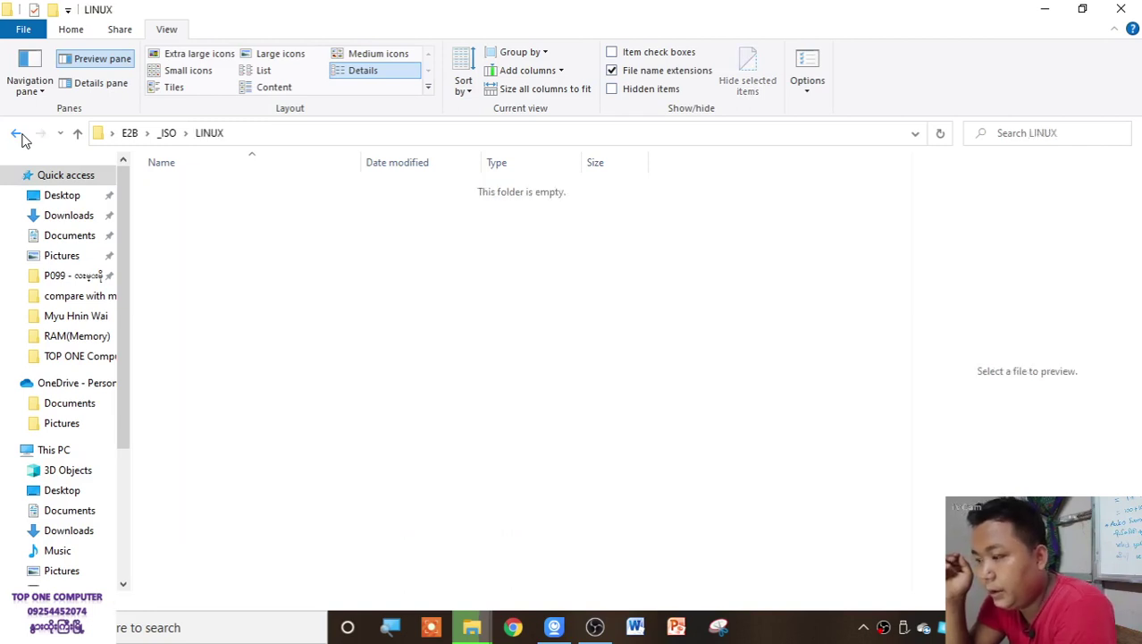
left_click(17, 134)
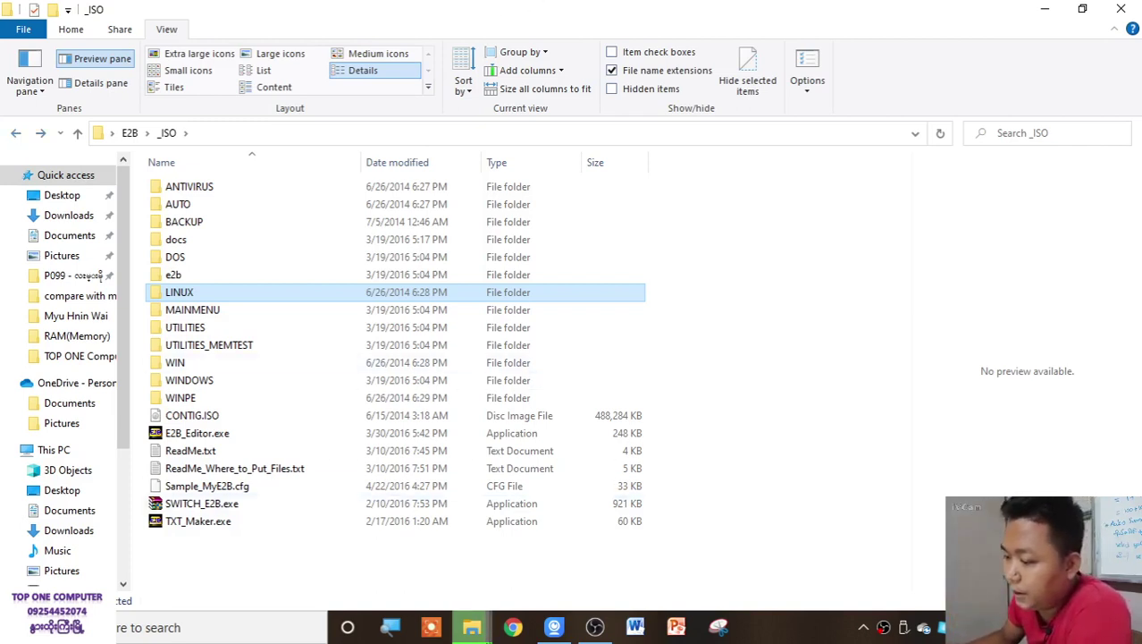
left_click(472, 627)
left_click(565, 569)
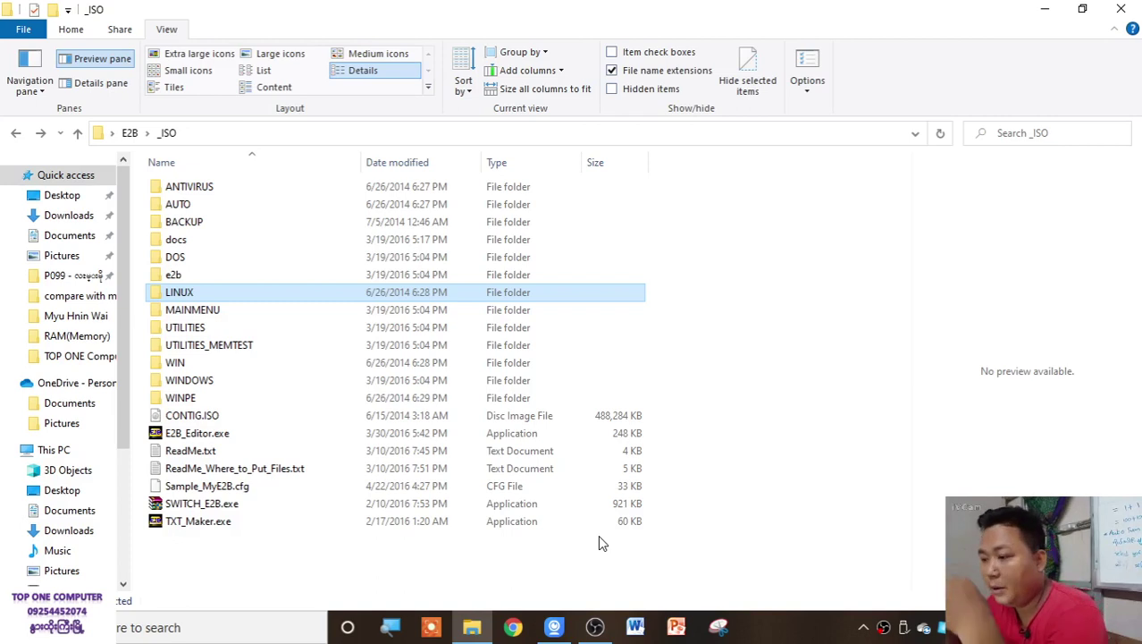
Open _ISO\WINDOWS\WIN10 on the E2B (G:) drive and refresh the folder's contents.
left_click(54, 450)
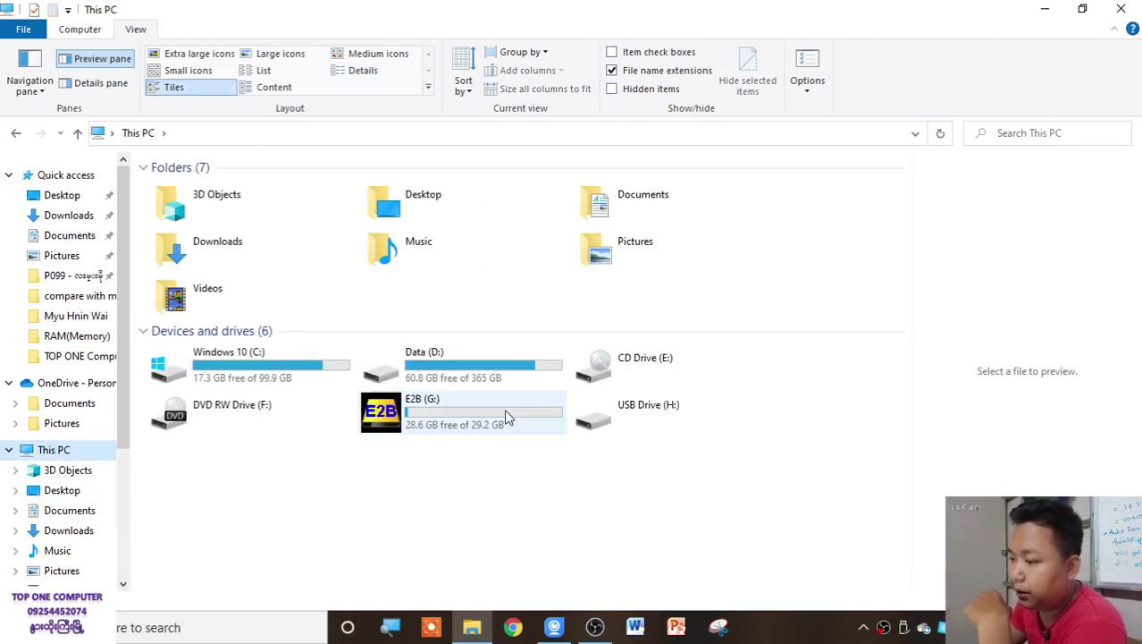
left_click(504, 413)
double_click(504, 411)
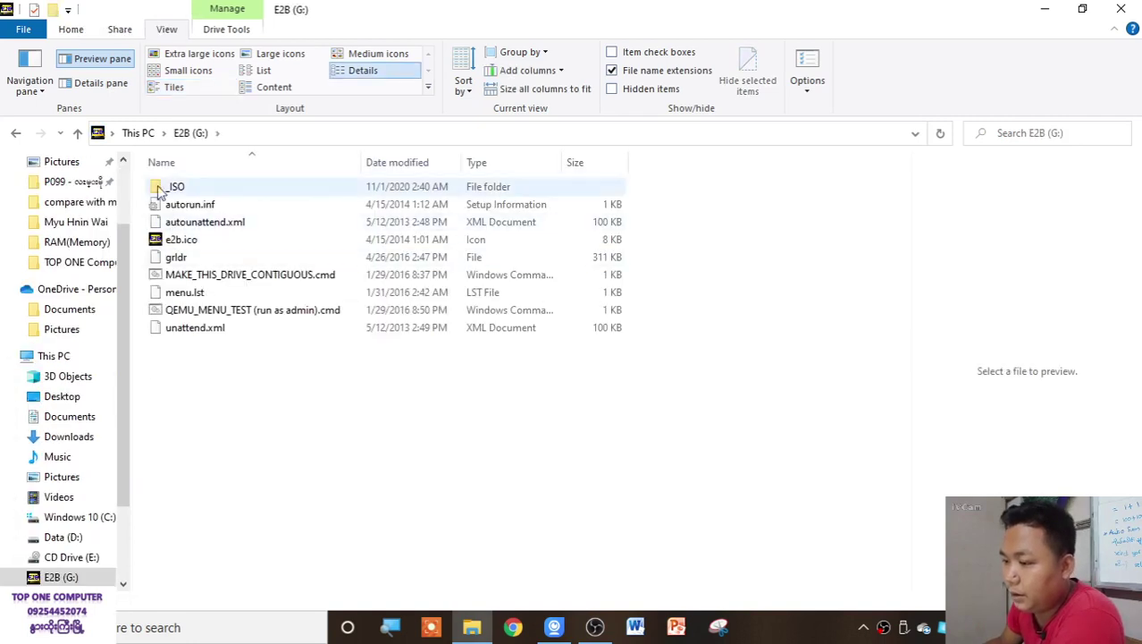
double_click(173, 192)
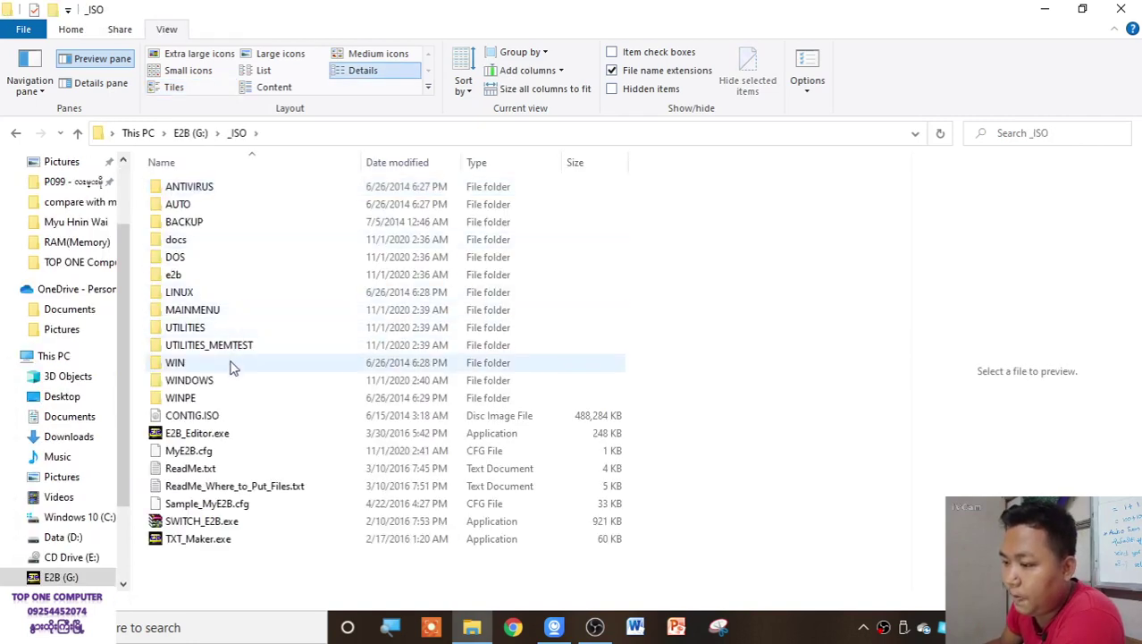
double_click(230, 384)
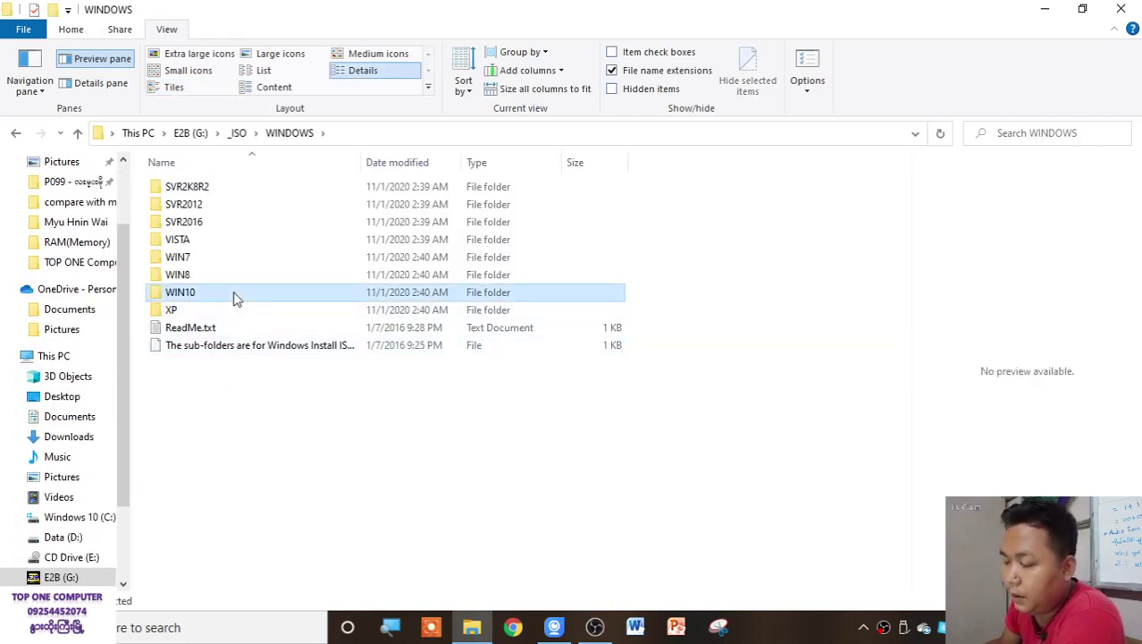
double_click(234, 294)
right_click(249, 327)
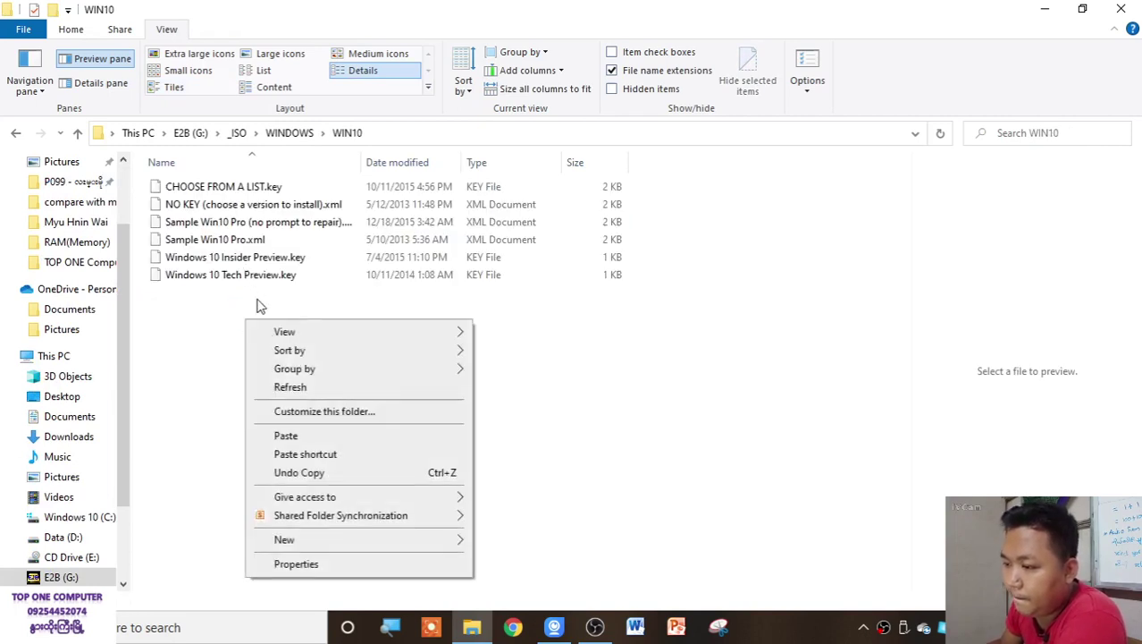
left_click(285, 387)
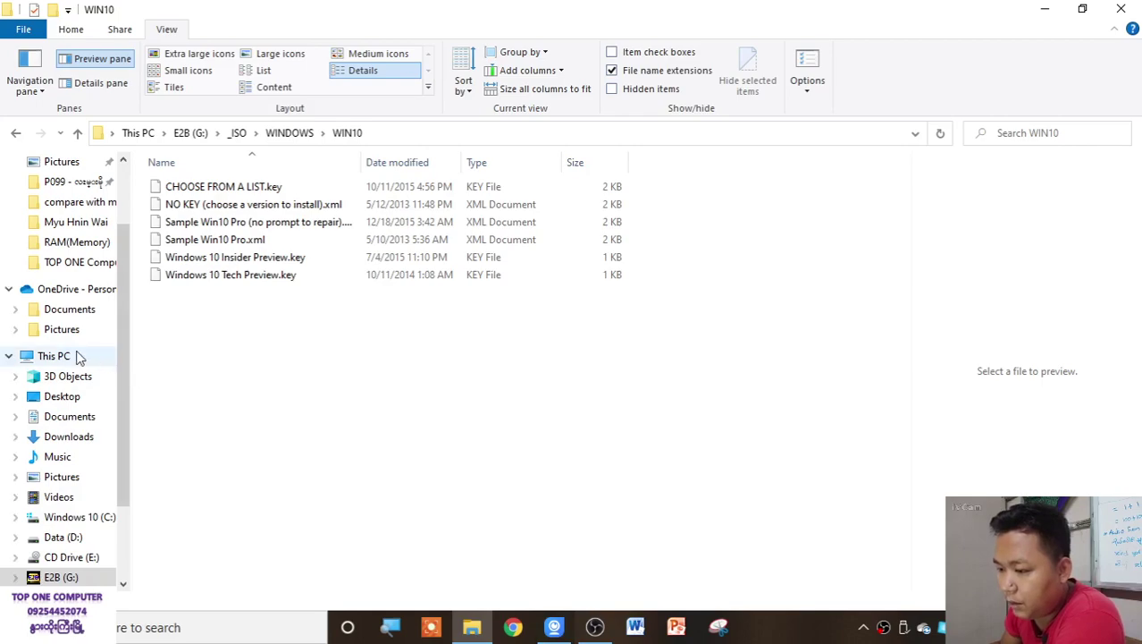
Uncover the desktop, examine the contents of _ISO\WINDOWS\WIN10 in the desktop's E2B folder, and close that folder window.
left_click_drag(583, 7, 3, 358)
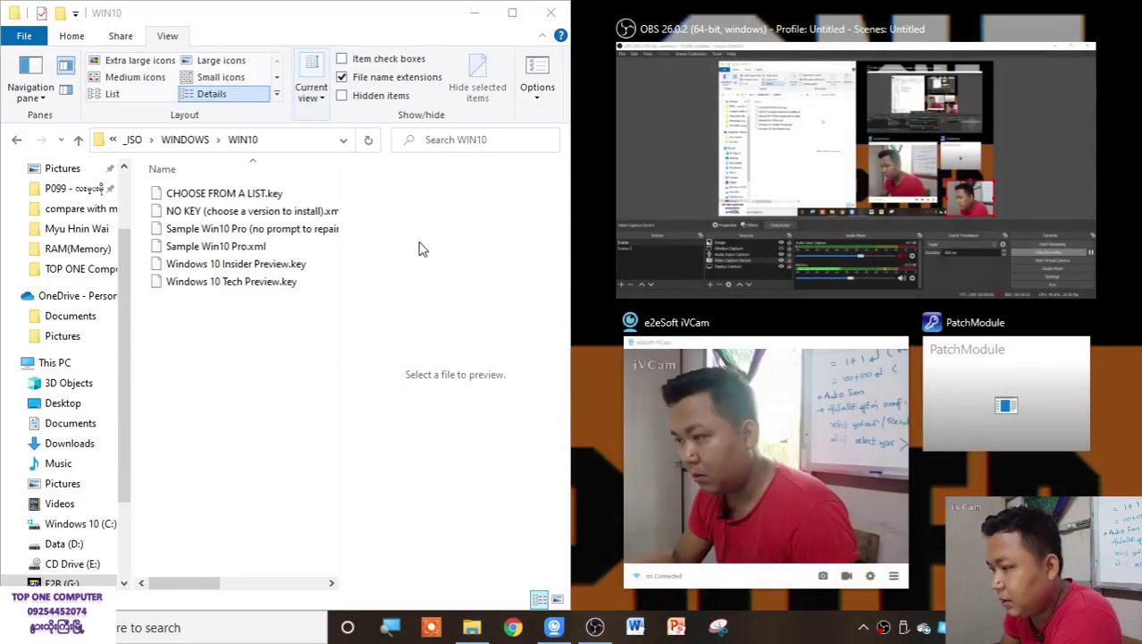
left_click(974, 206)
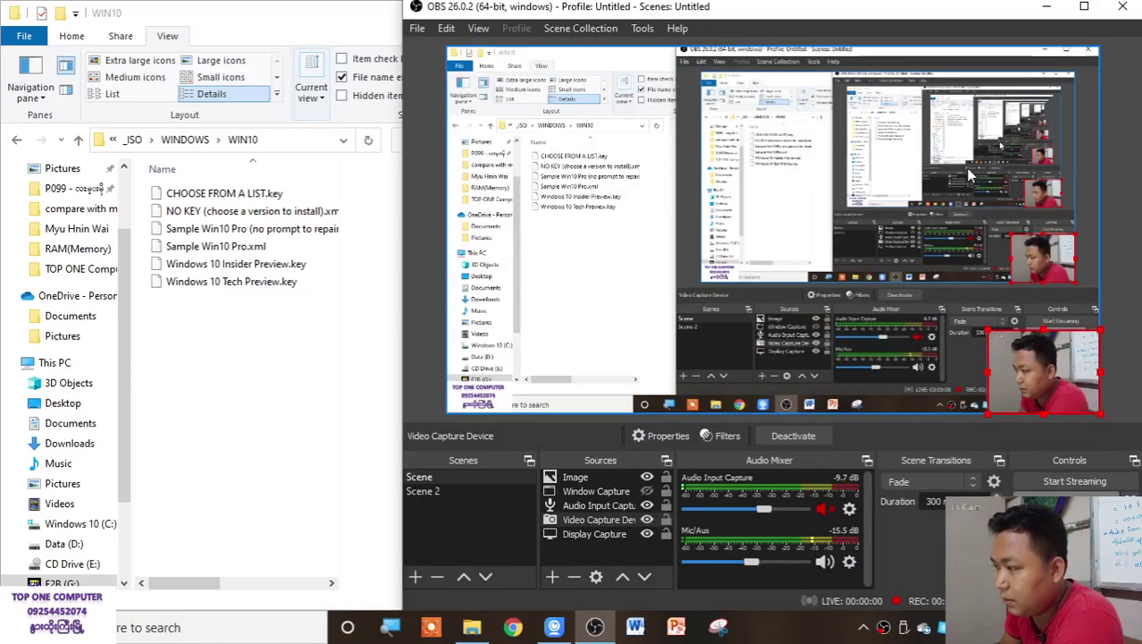
left_click_drag(867, 7, 810, 8)
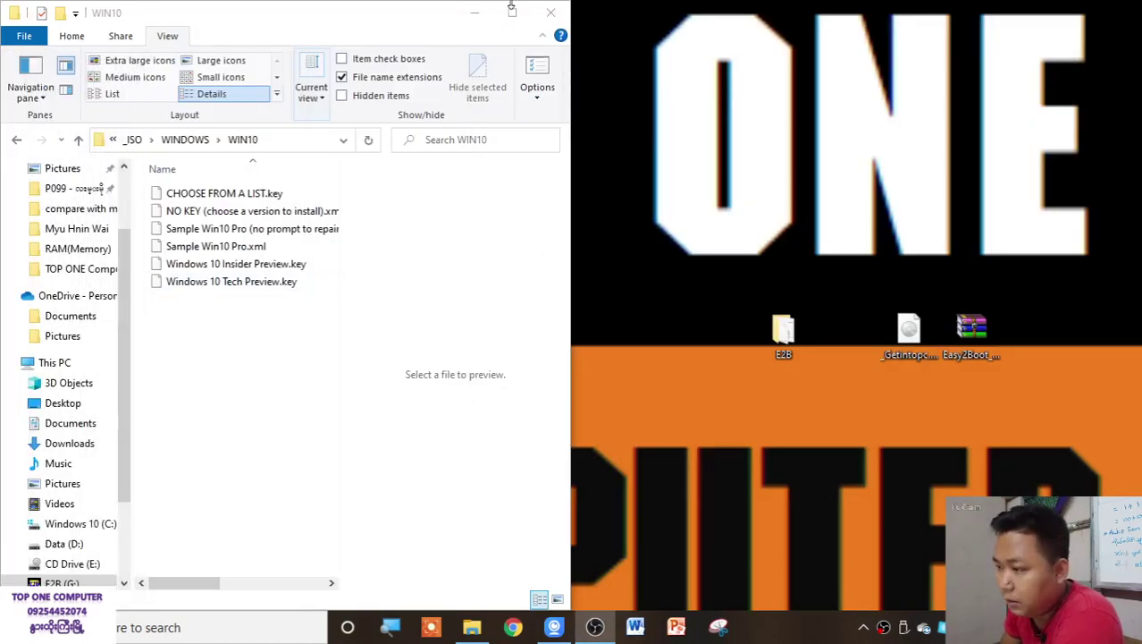
double_click(787, 353)
double_click(370, 256)
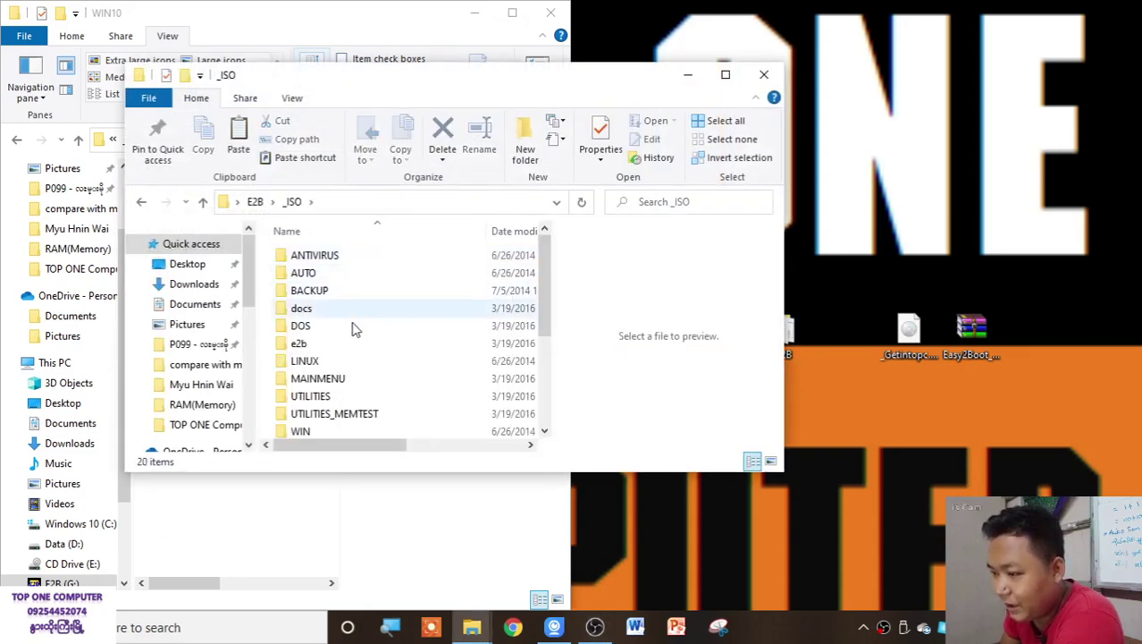
left_click(725, 75)
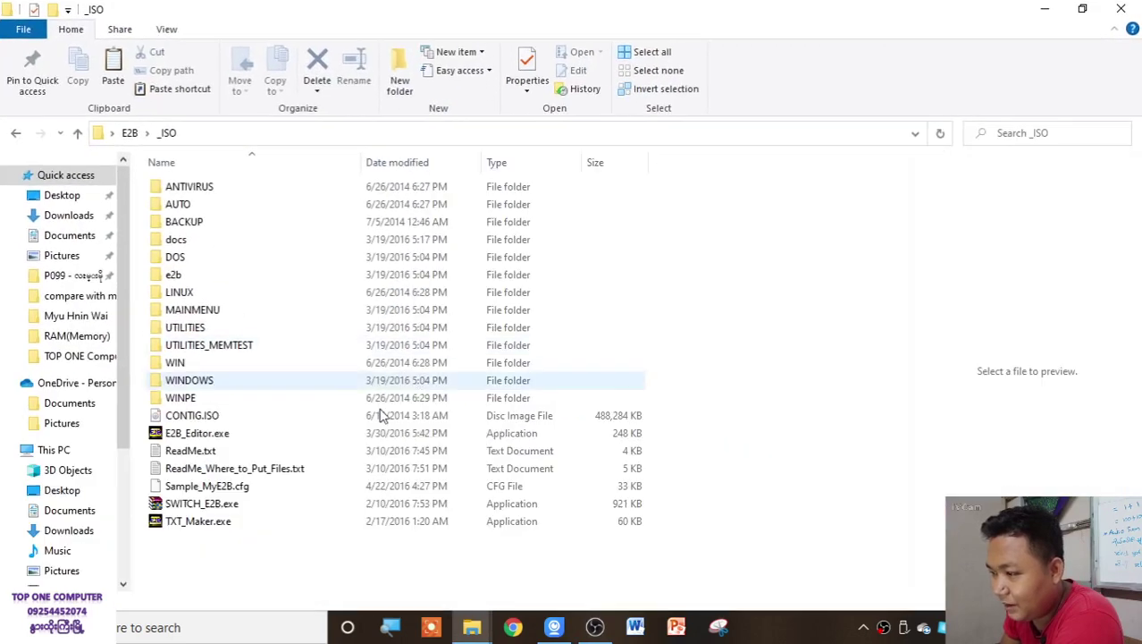
double_click(224, 380)
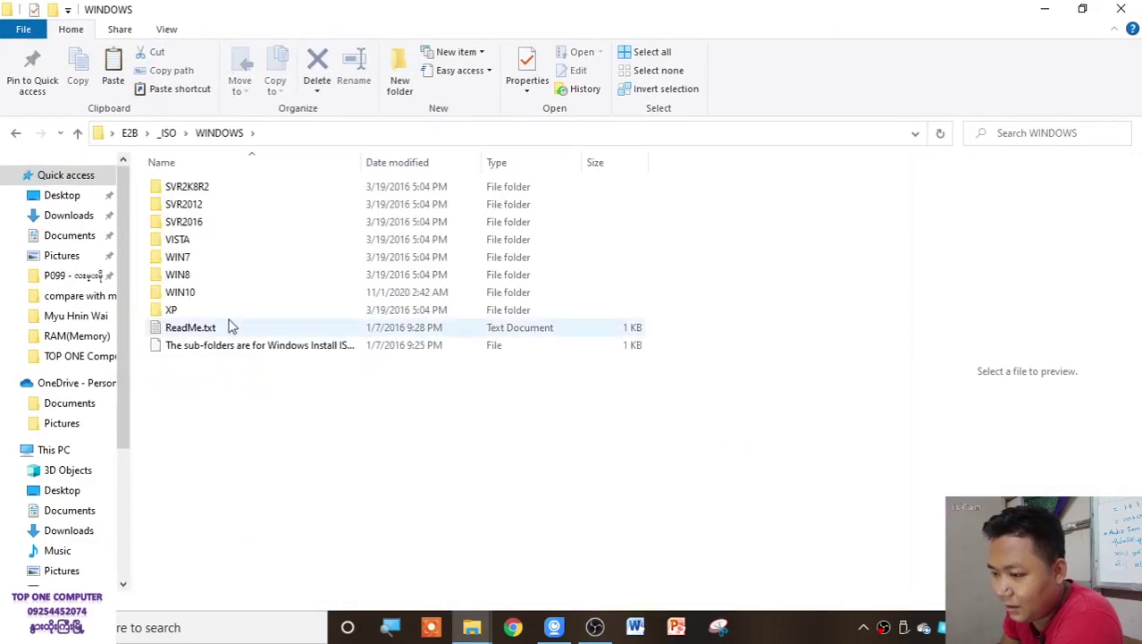
double_click(230, 297)
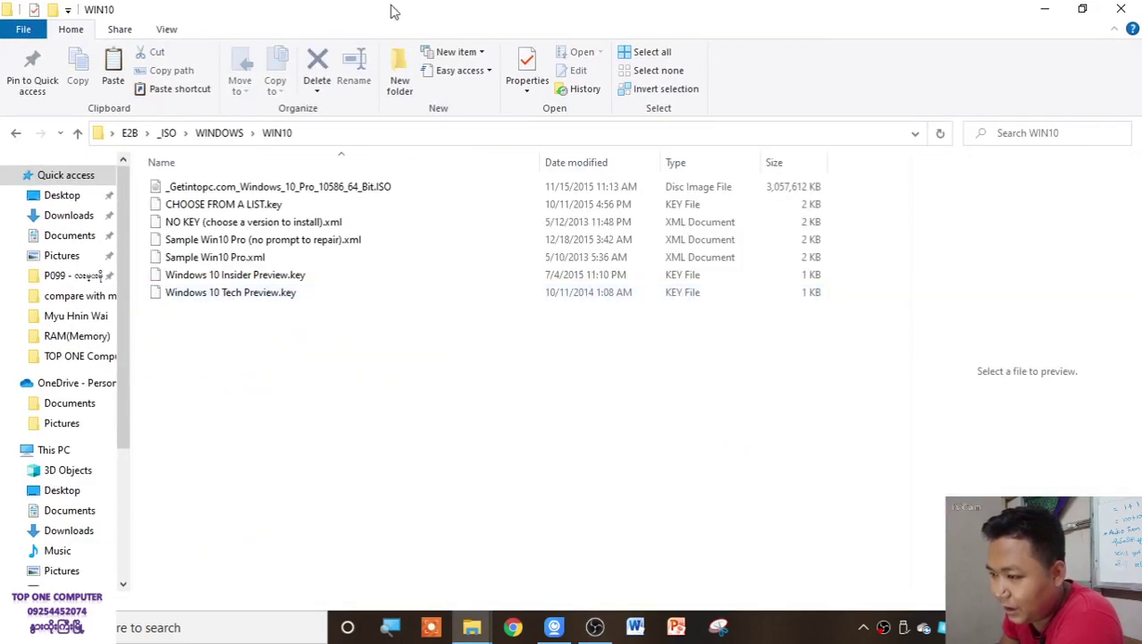
left_click(1121, 9)
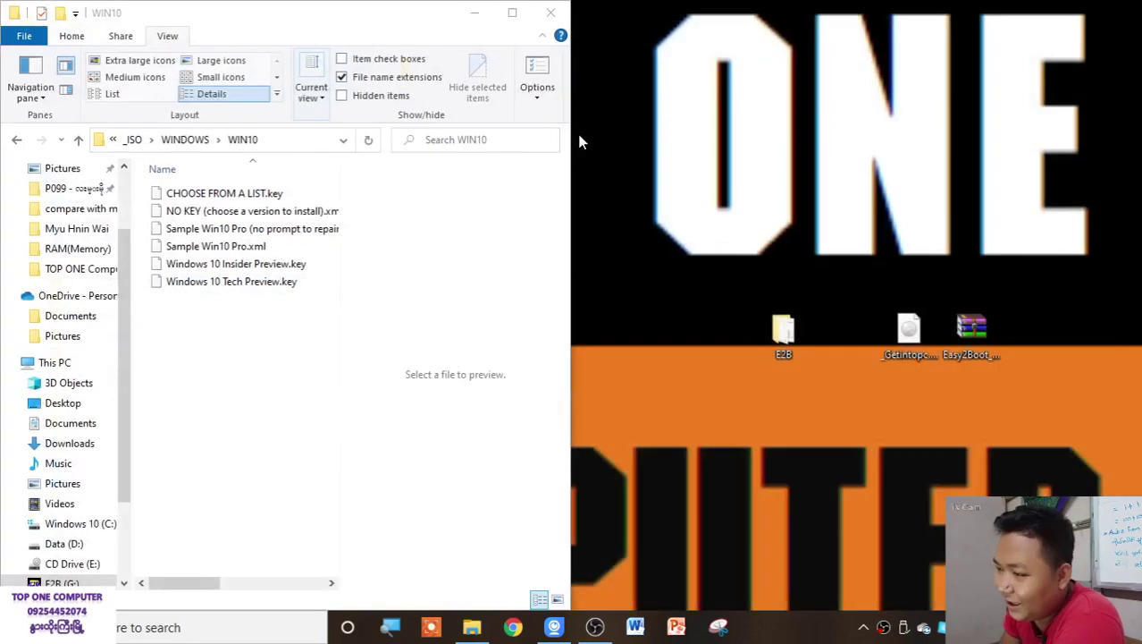
Show the E2B (G:) drive in This PC and copy the desktop disc image _Getintopc.com_Windows_10_Pro_10586_64_Bit.ISO to the clipboard.
left_click(512, 13)
left_click(50, 355)
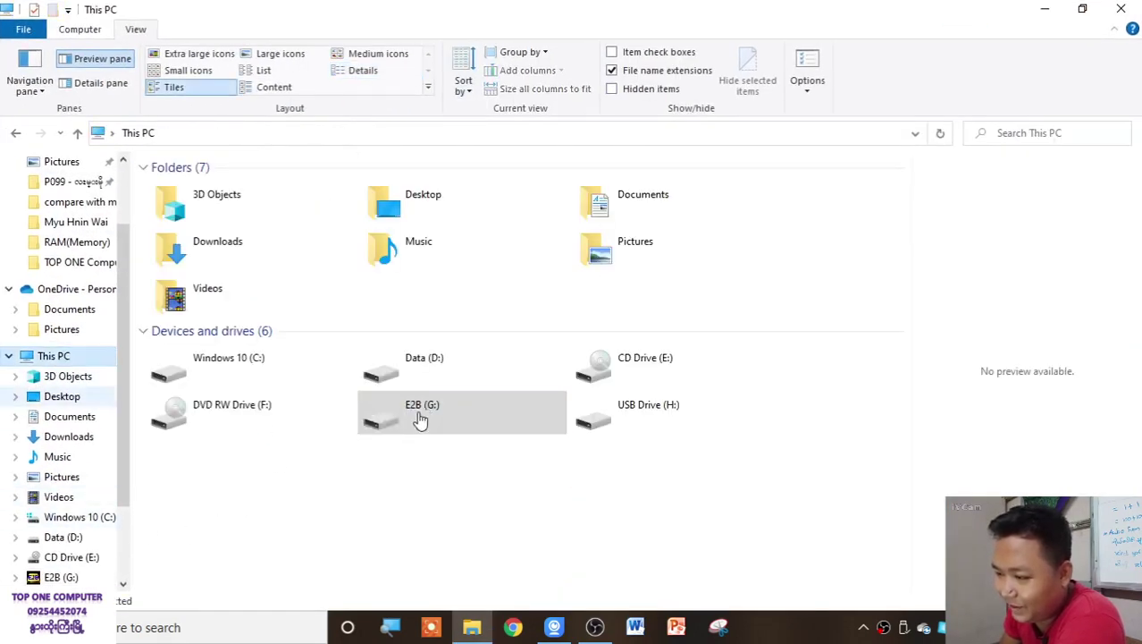
left_click(449, 410)
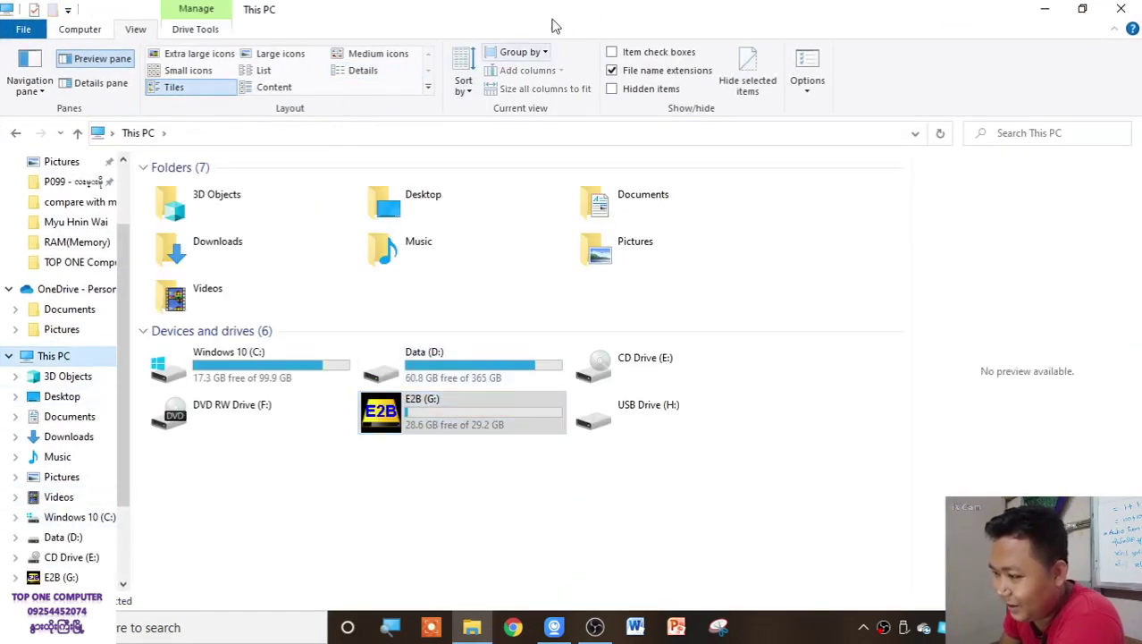
left_click_drag(550, 24, 403, 94)
left_click(783, 333)
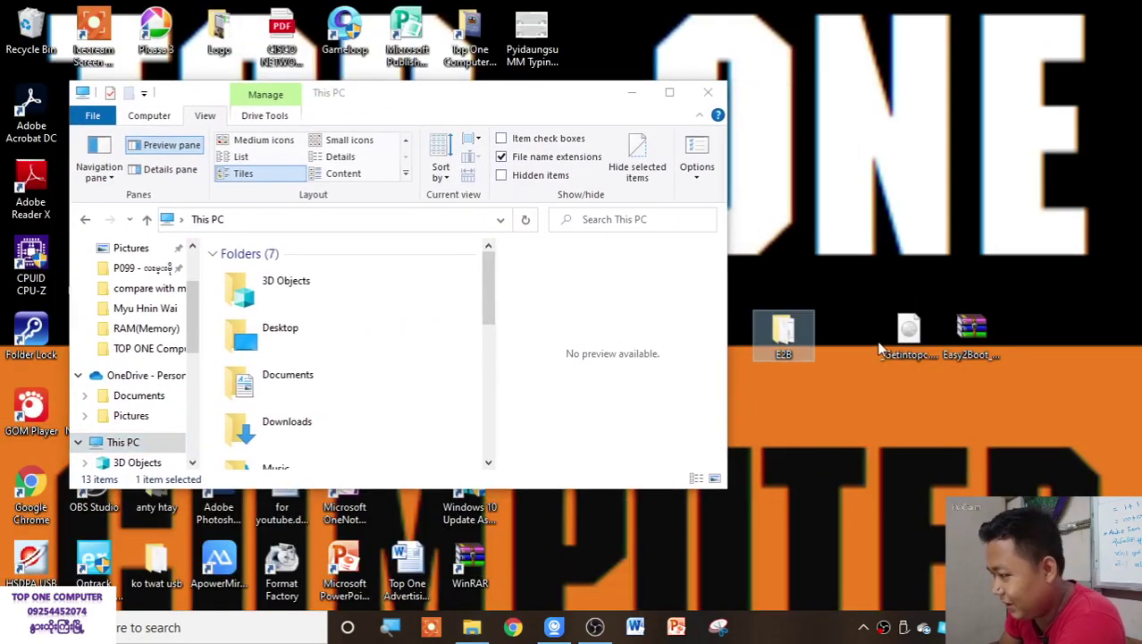
left_click(907, 333)
right_click(899, 332)
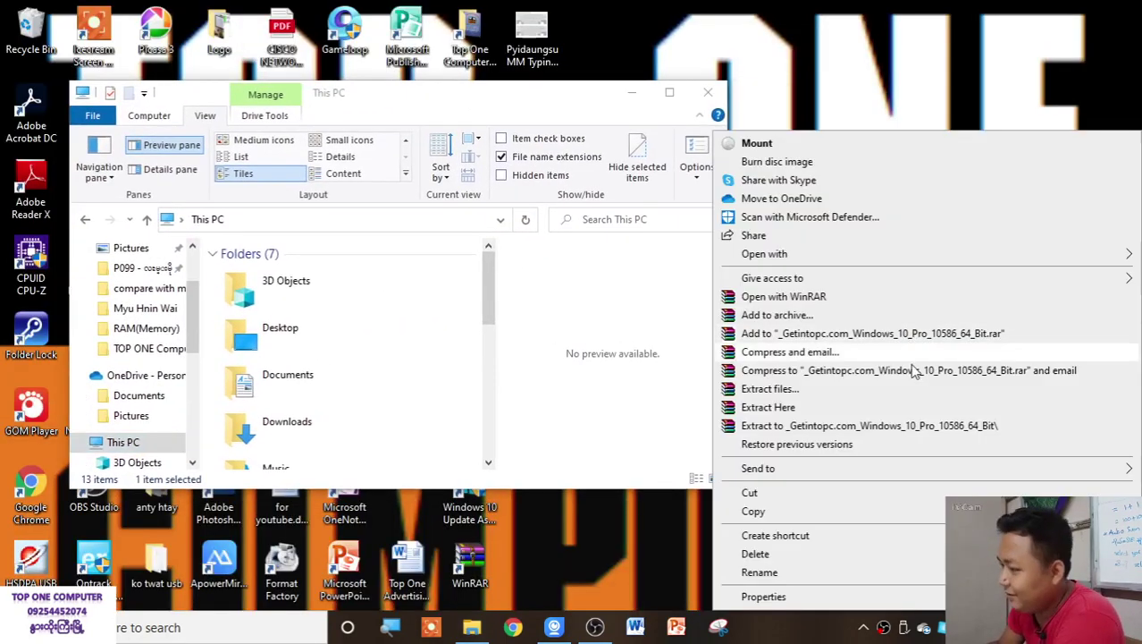
left_click(840, 513)
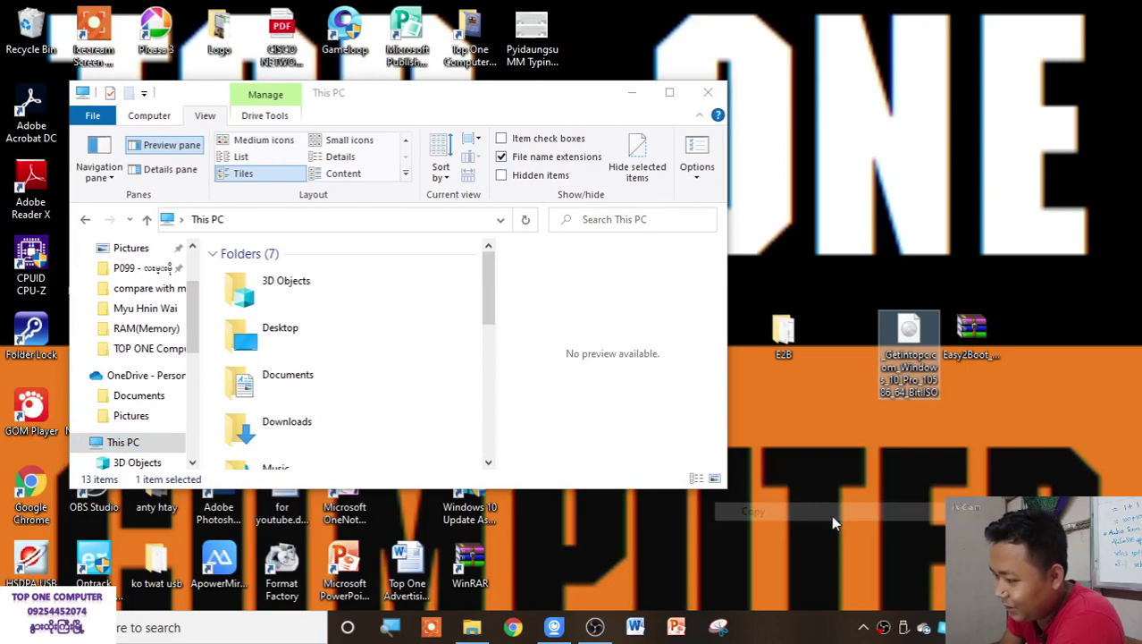
Open the _ISO\WINDOWS\WIN10 folder on the E2B (G:) drive in a maximized File Explorer window.
left_click(669, 92)
left_click(433, 425)
double_click(432, 425)
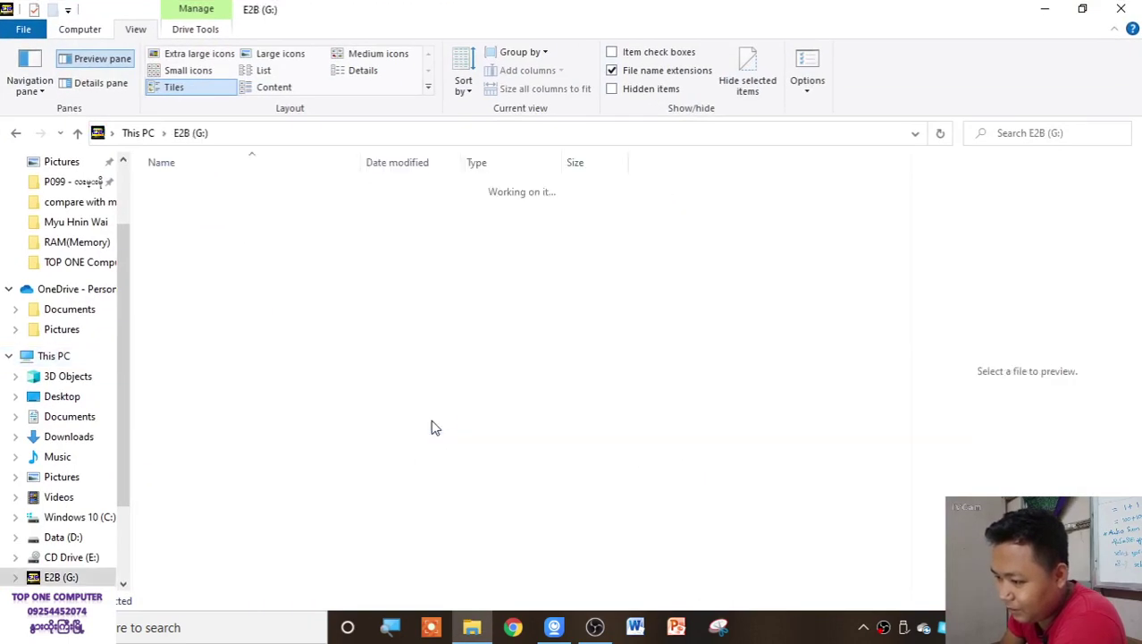
left_click(242, 188)
double_click(243, 187)
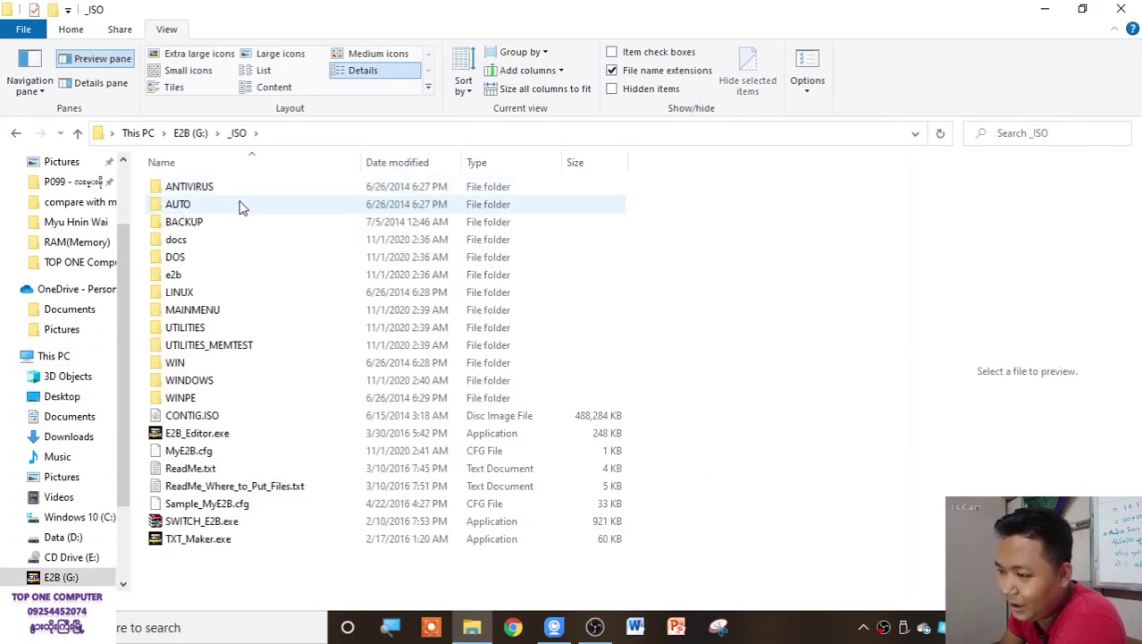
left_click(239, 384)
double_click(240, 387)
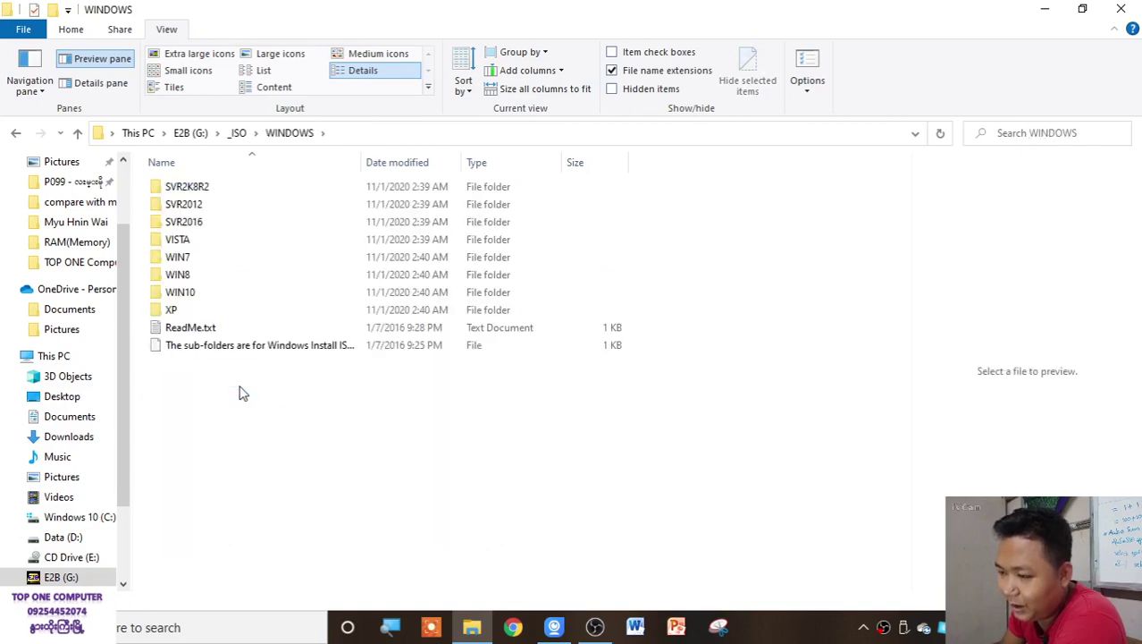
left_click(247, 292)
double_click(249, 295)
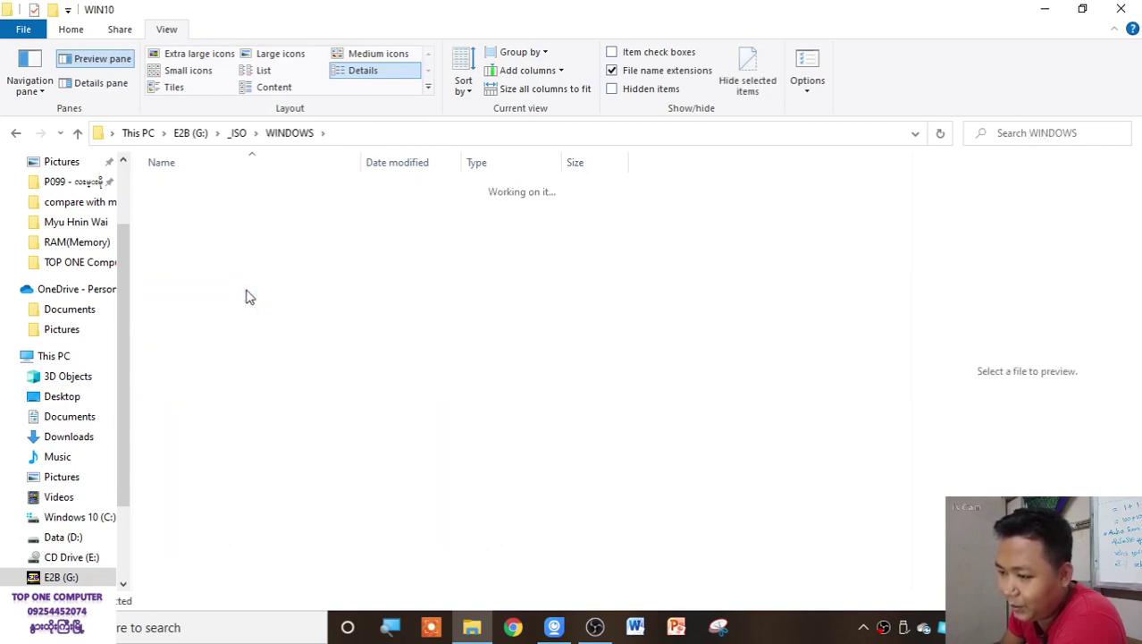
Paste the copied Windows 10 disc image into the WIN10 folder, and check the E2B (G:) drive's free space in This PC.
right_click(360, 341)
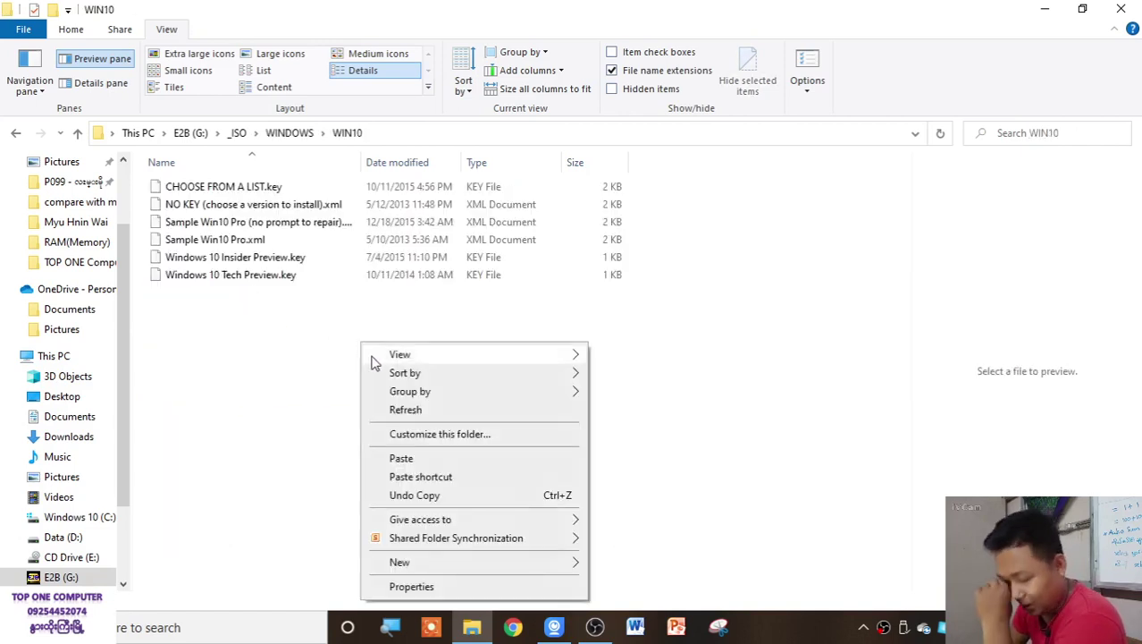
left_click(420, 459)
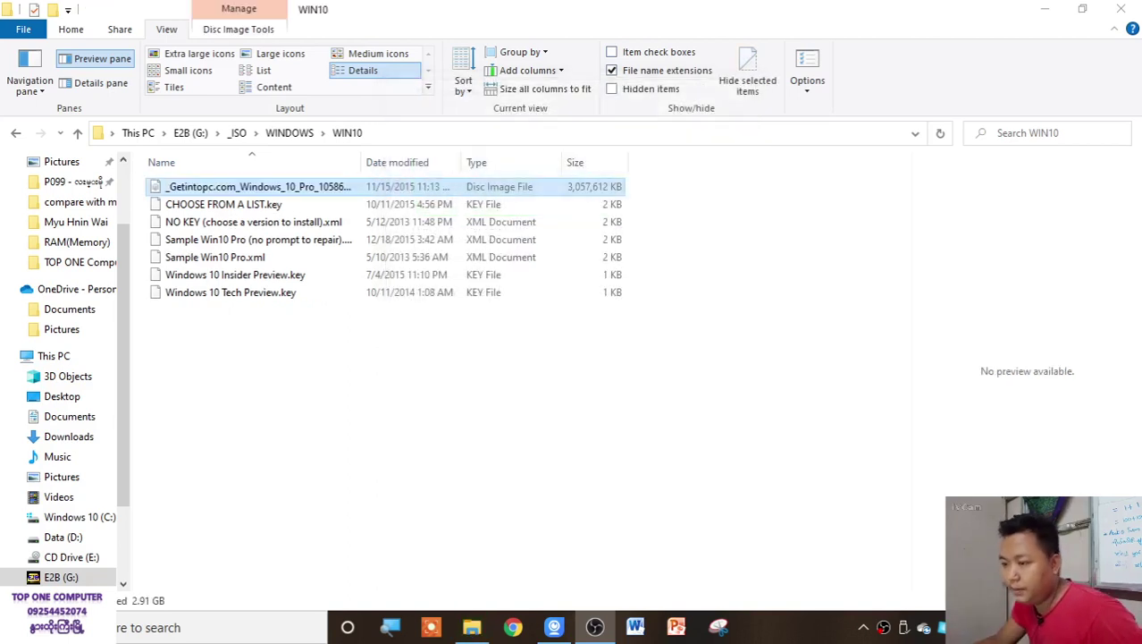
right_click(610, 443)
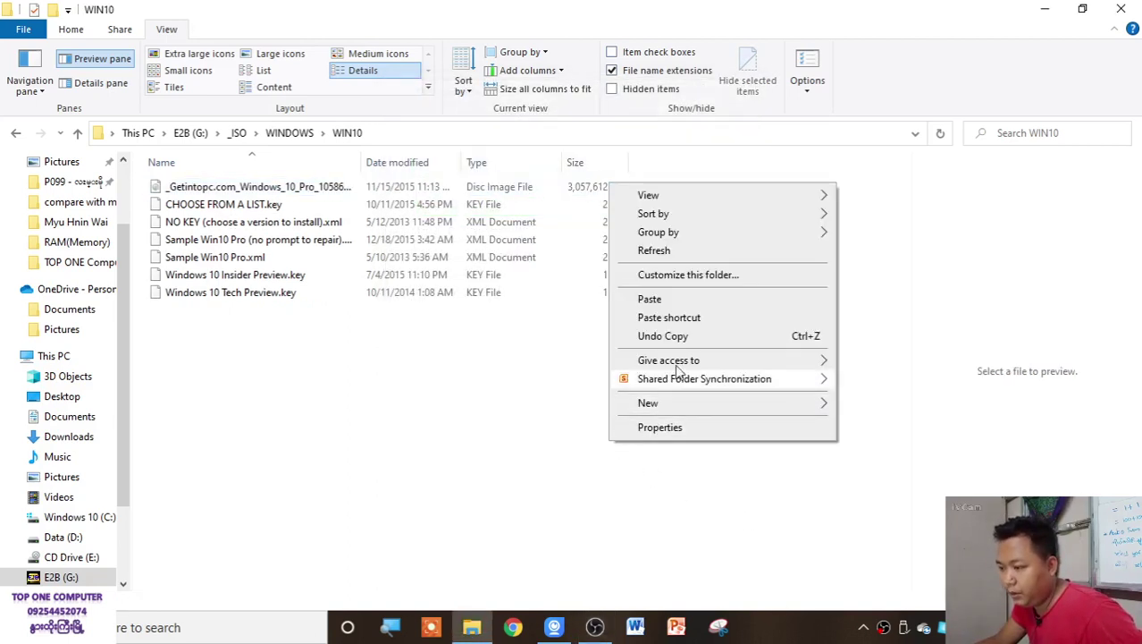
left_click(708, 255)
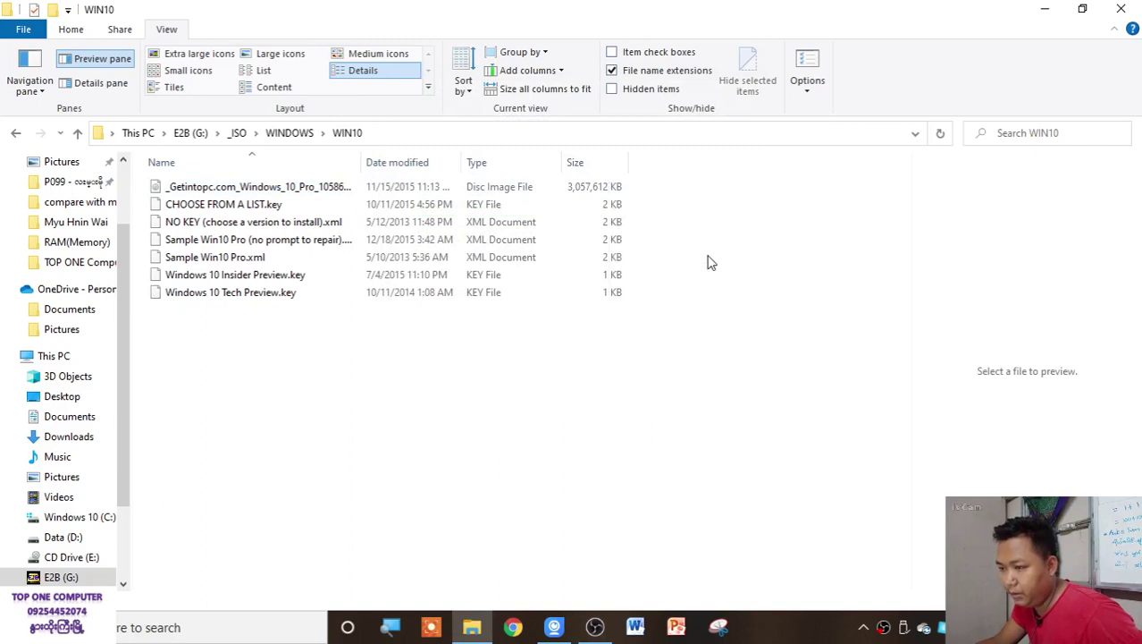
left_click(87, 355)
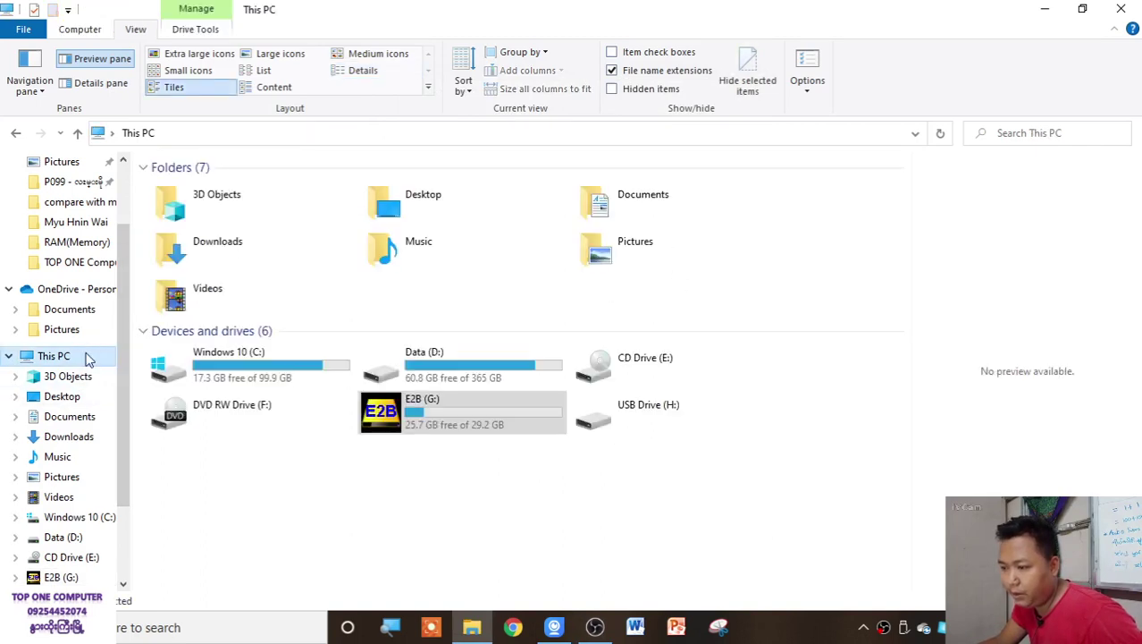
left_click(438, 414)
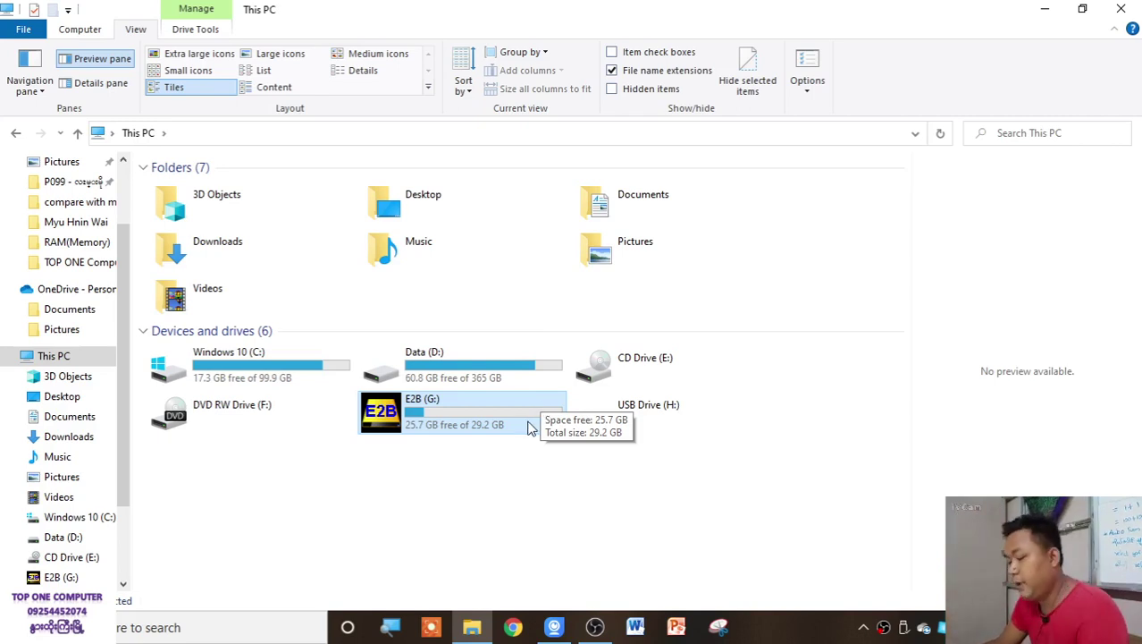
Open Programs and Features with appwiz.cpl, look up UltraISO Premium and VMware Workstation among the installed programs, and close the window.
key("super+r")
type("ap")
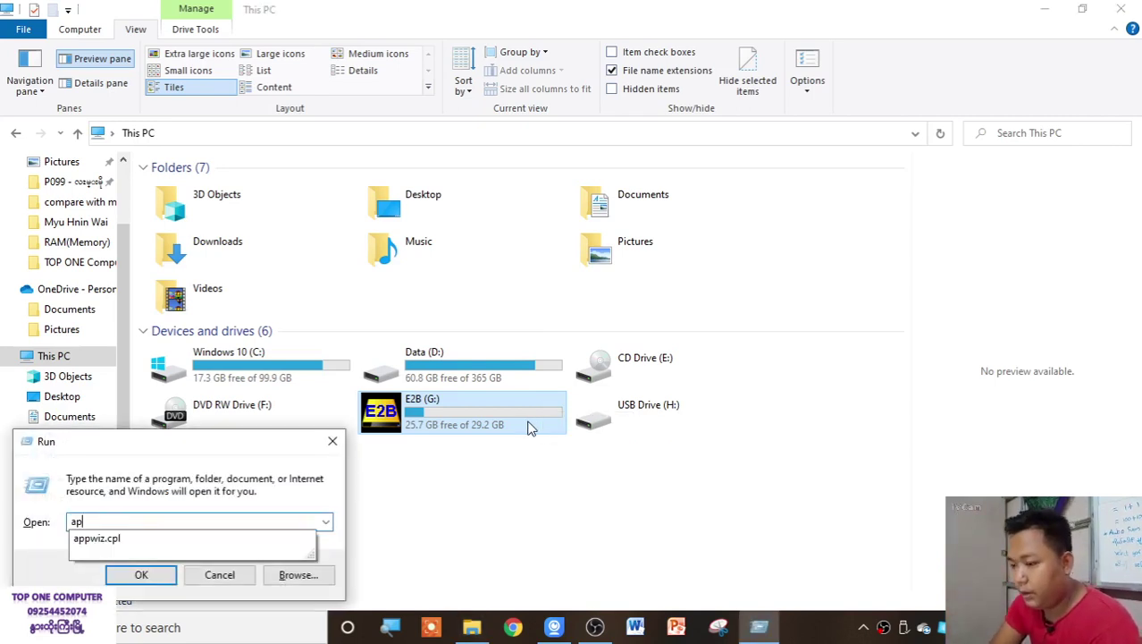
key("Down")
key("Return")
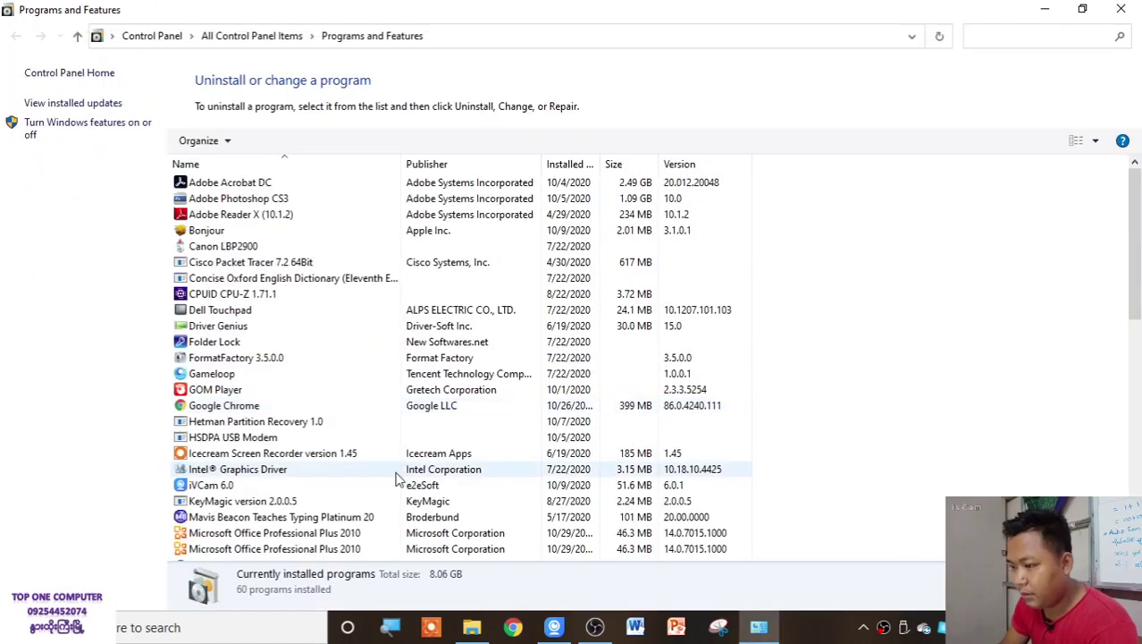
scroll(398, 478, "down", 4)
scroll(398, 478, "down", 9)
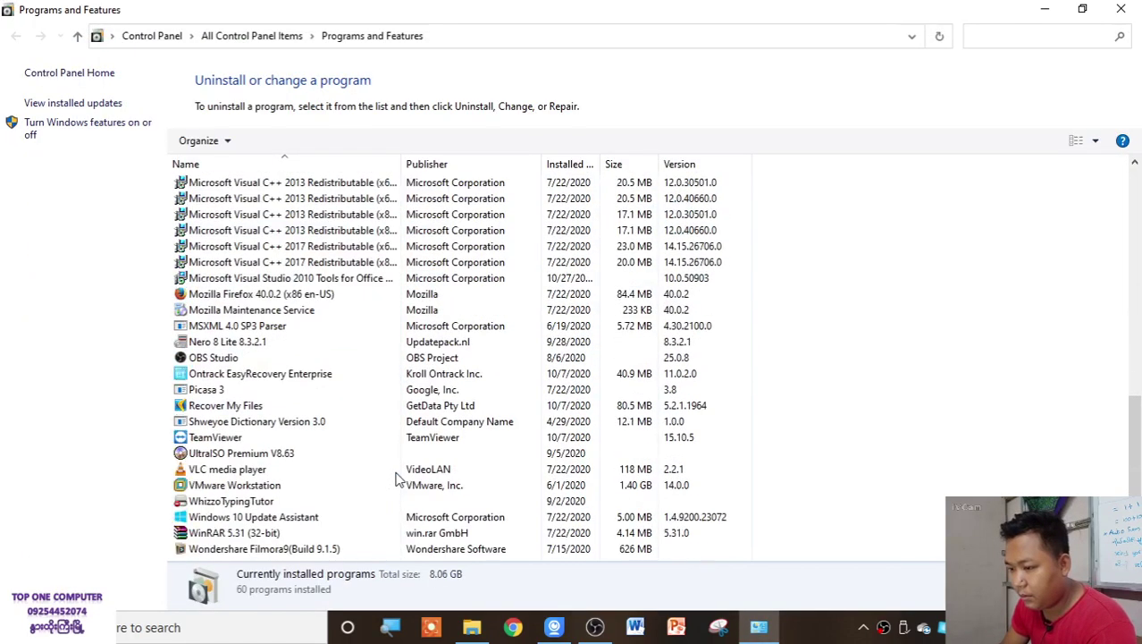
left_click(281, 455)
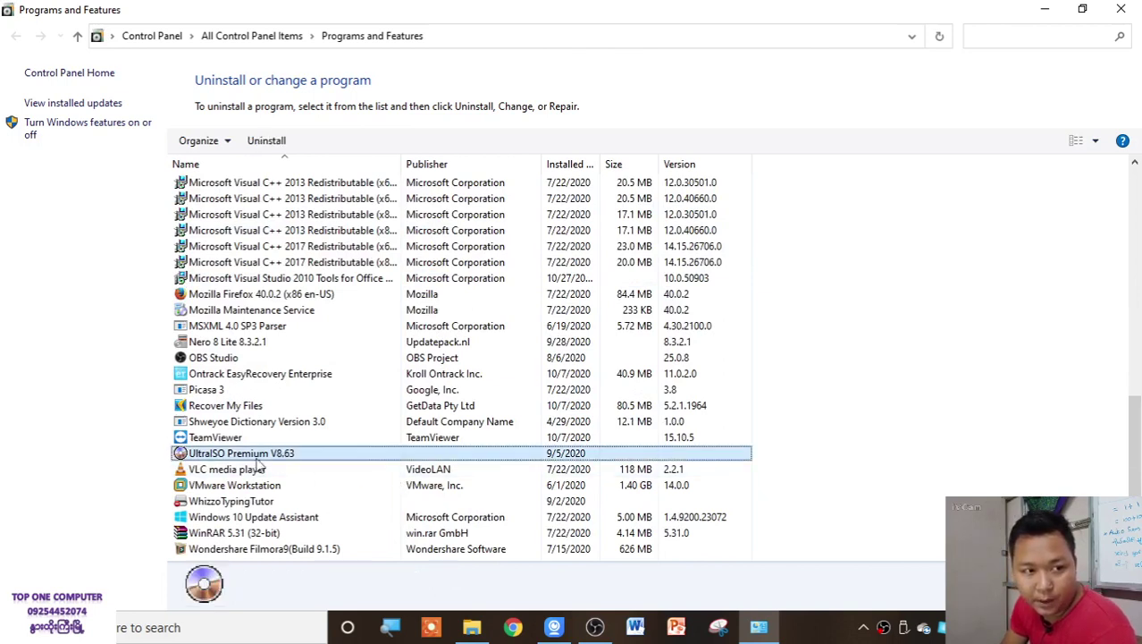
left_click(228, 485)
left_click(231, 456)
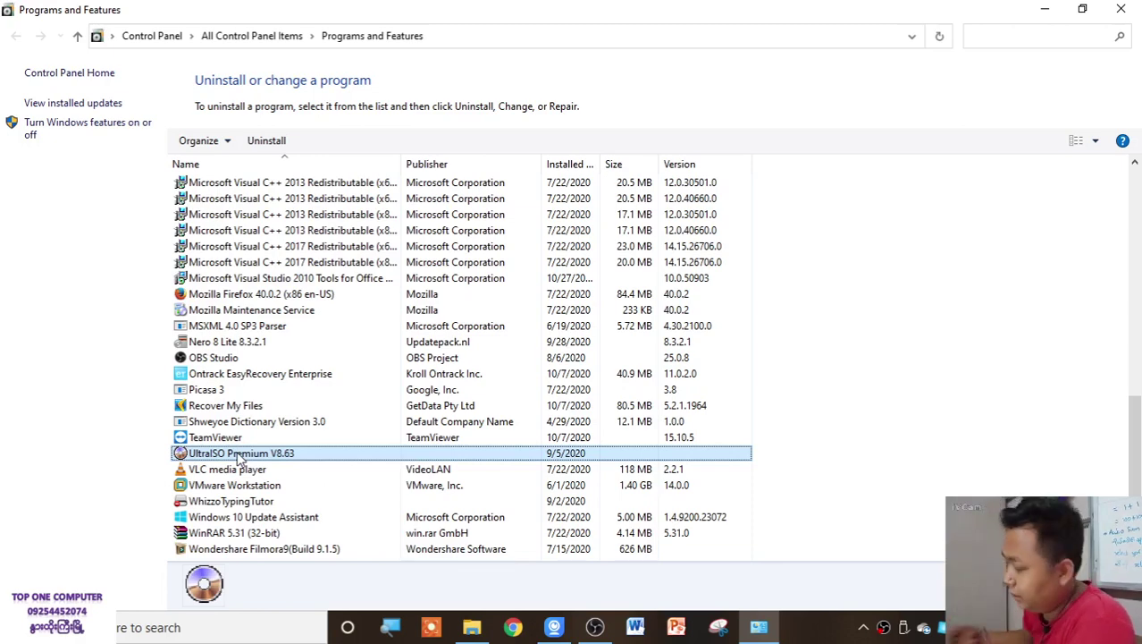
scroll(239, 458, "up", 1)
key("alt+F4")
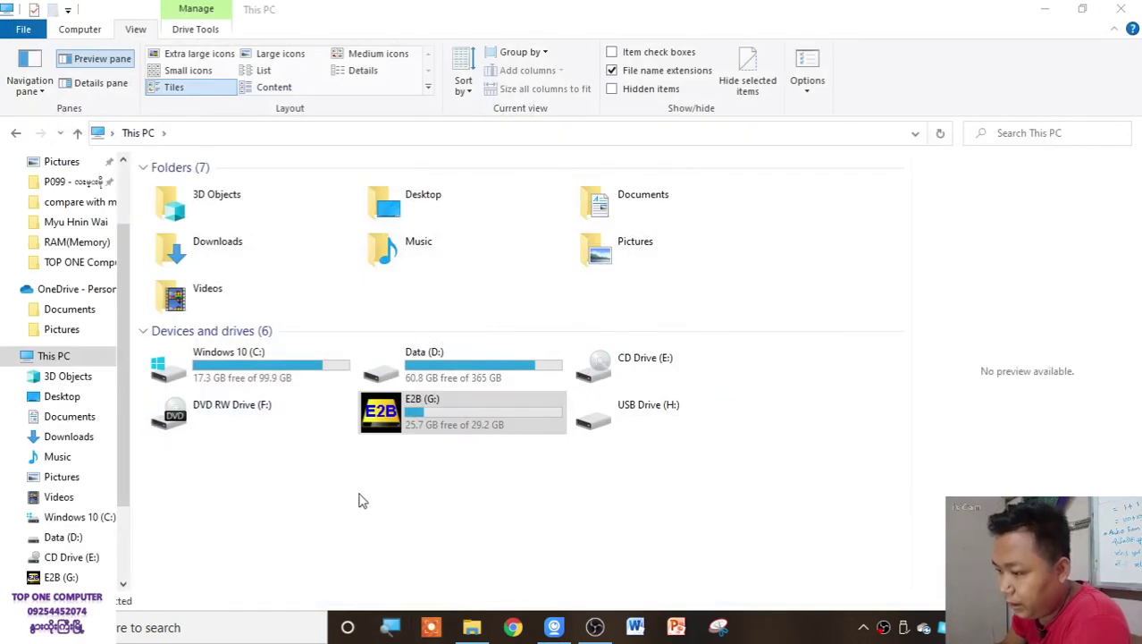
Eject the DVD RW Drive (F:) and refresh This PC.
left_click(271, 416)
right_click(257, 394)
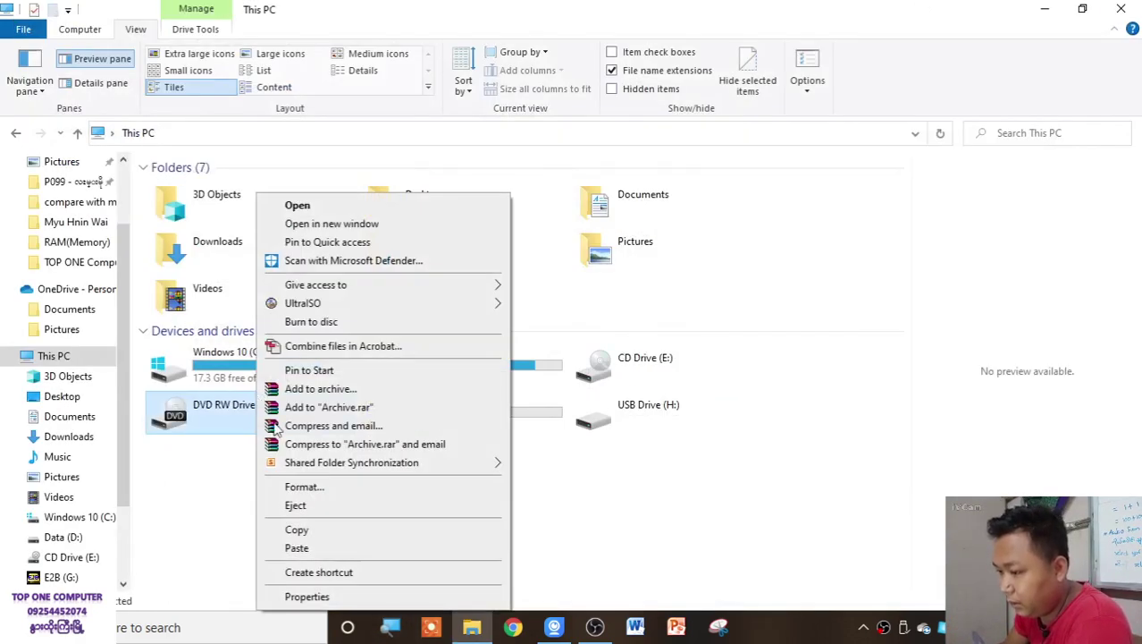
left_click(304, 507)
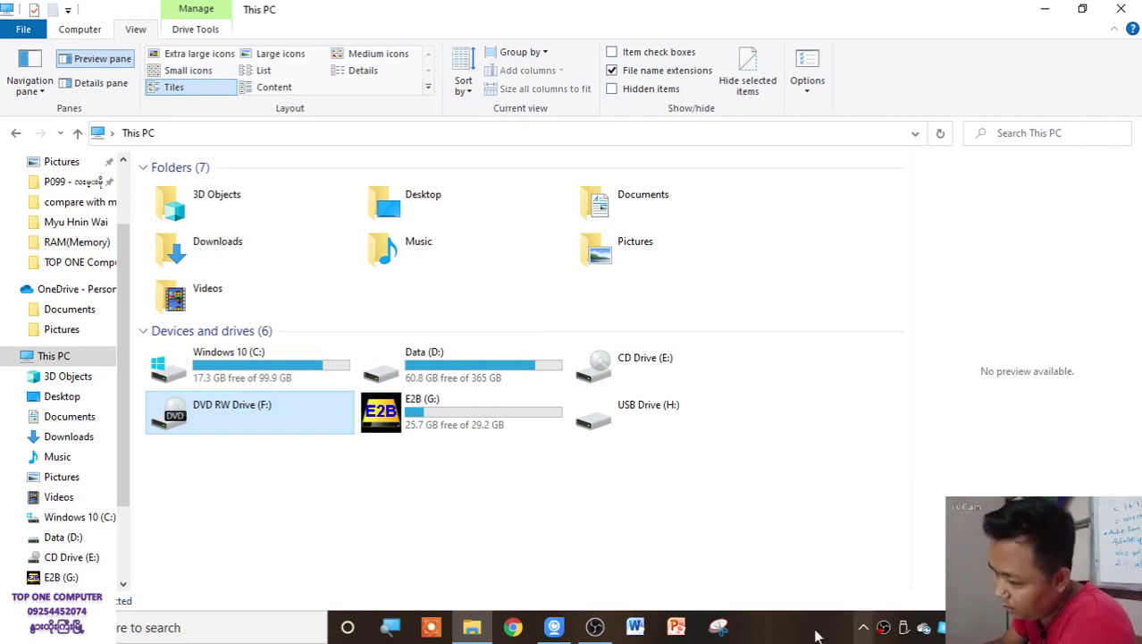
right_click(513, 468)
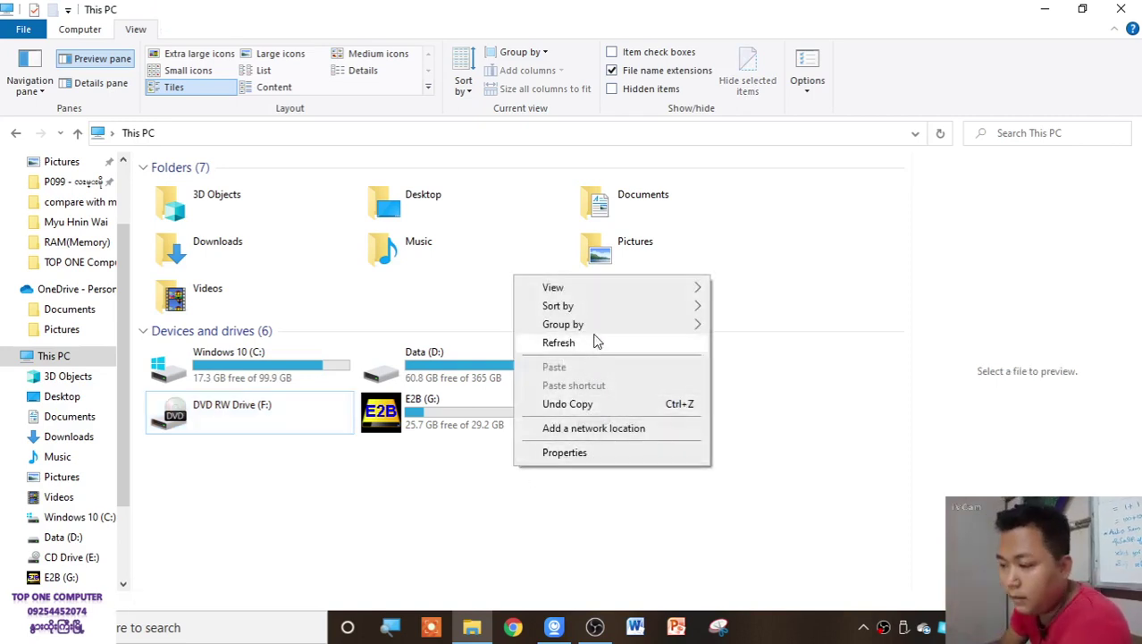
left_click(559, 342)
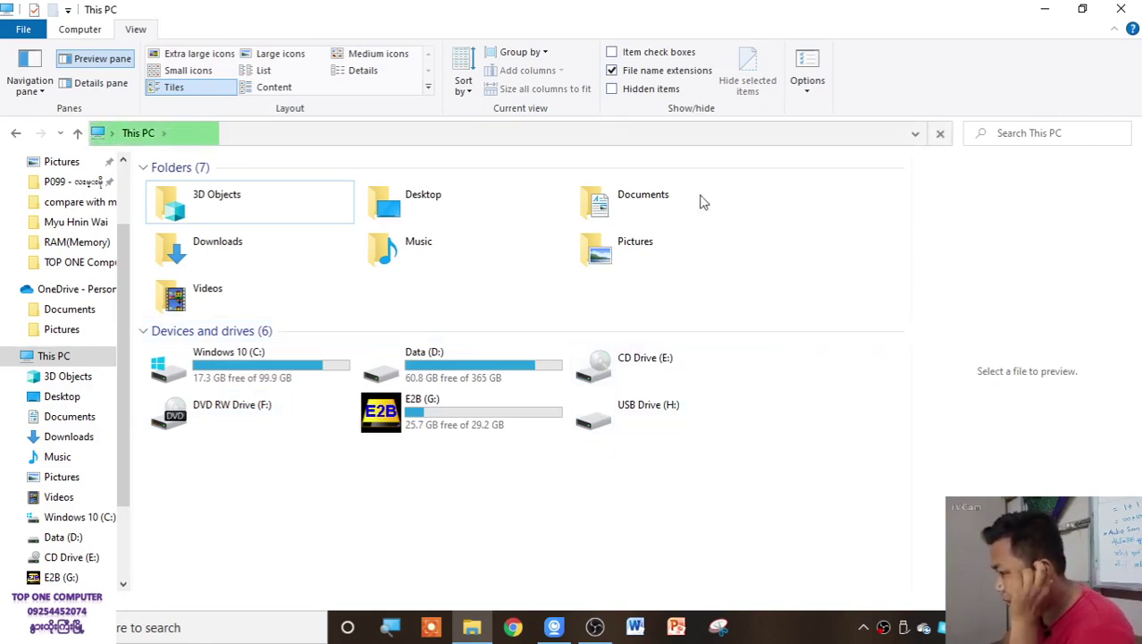
left_click_drag(698, 9, 686, 230)
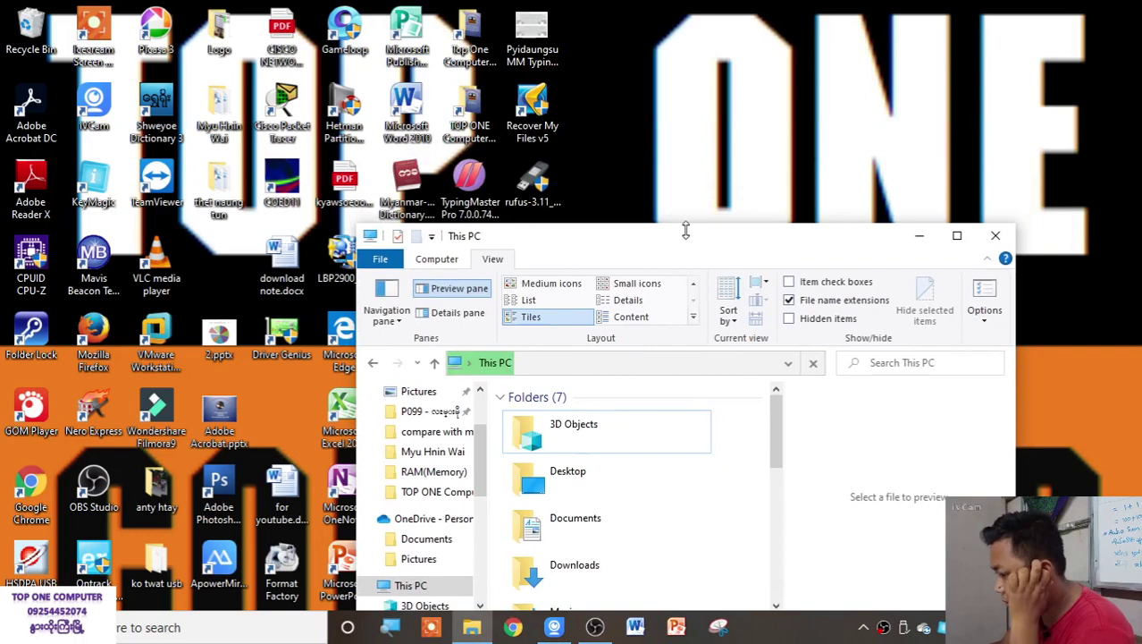
right_click(707, 142)
left_click(742, 191)
right_click(741, 79)
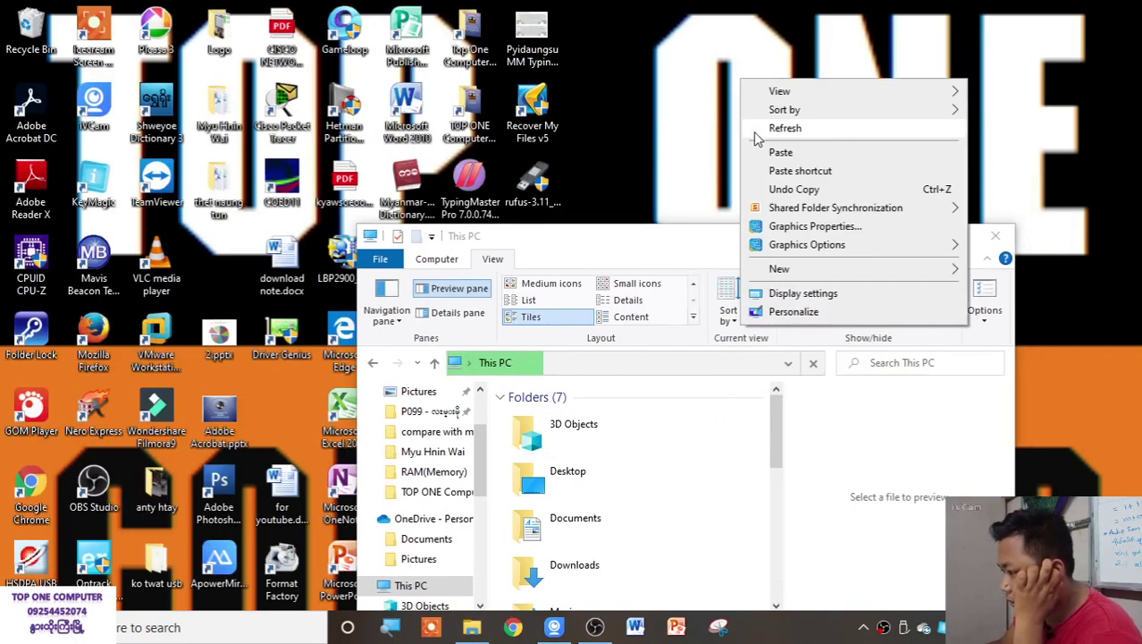
left_click(754, 132)
double_click(740, 237)
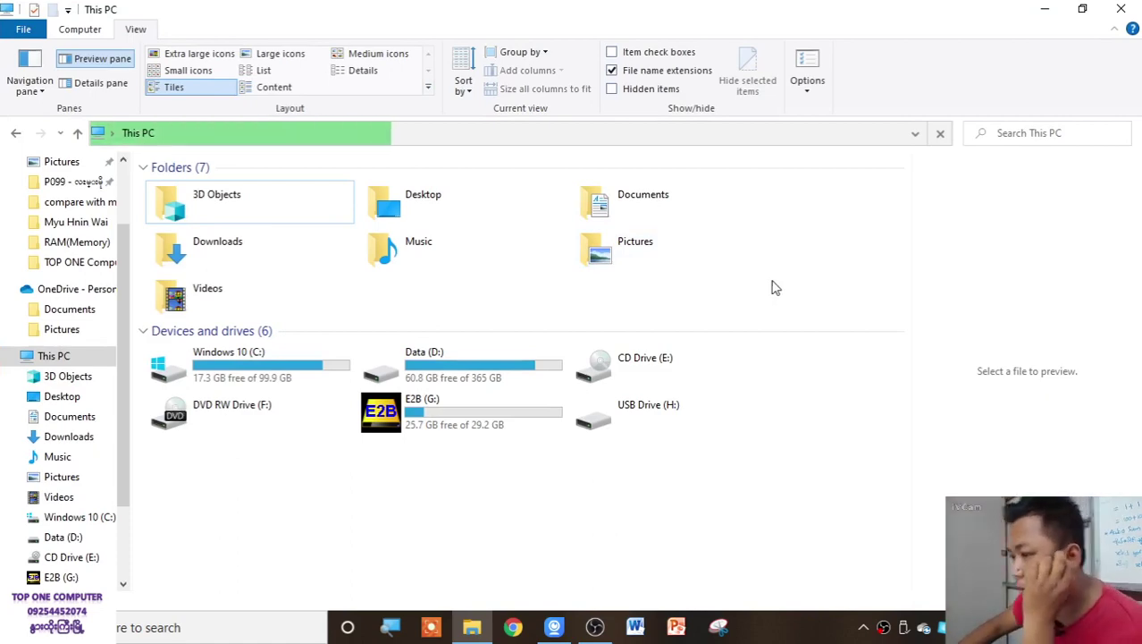
double_click(643, 10)
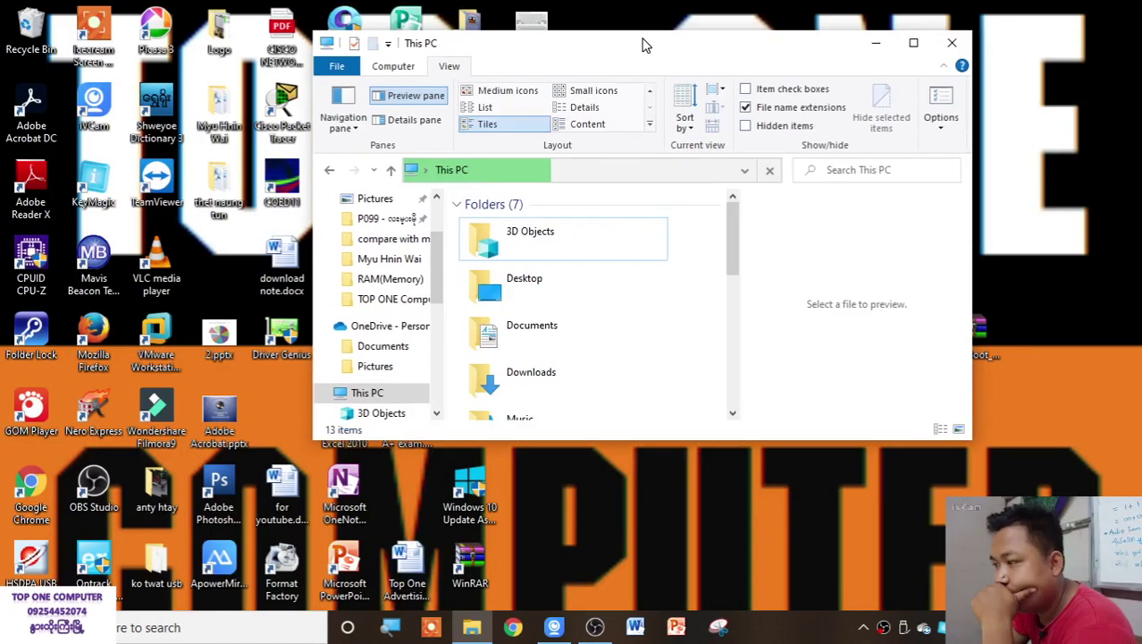
right_click(646, 22)
left_click(677, 73)
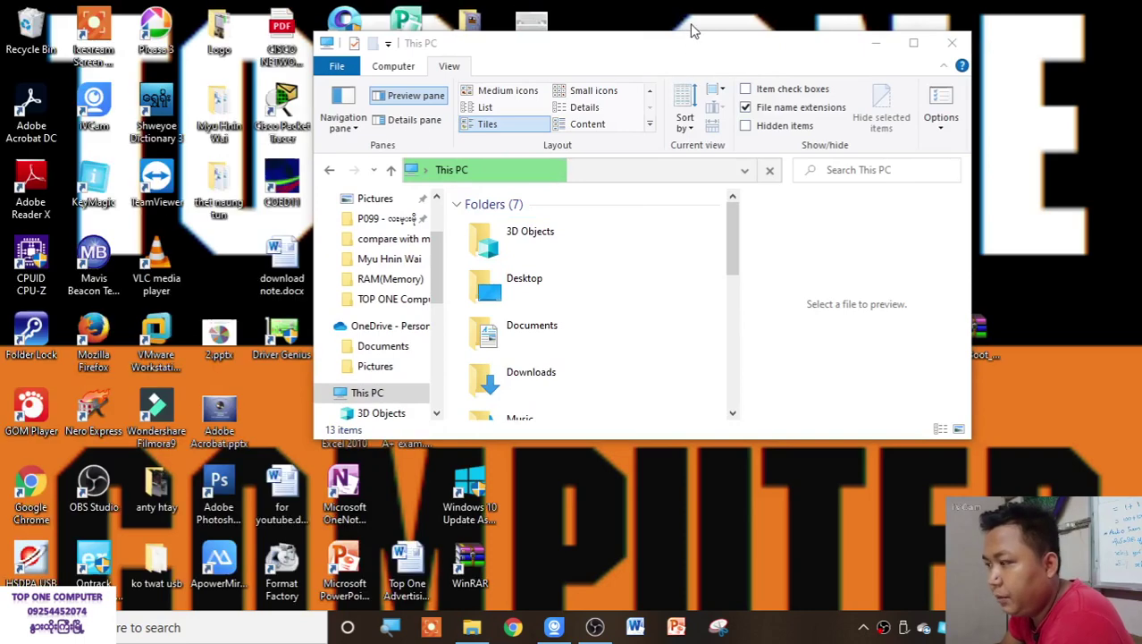
right_click(693, 28)
left_click(719, 72)
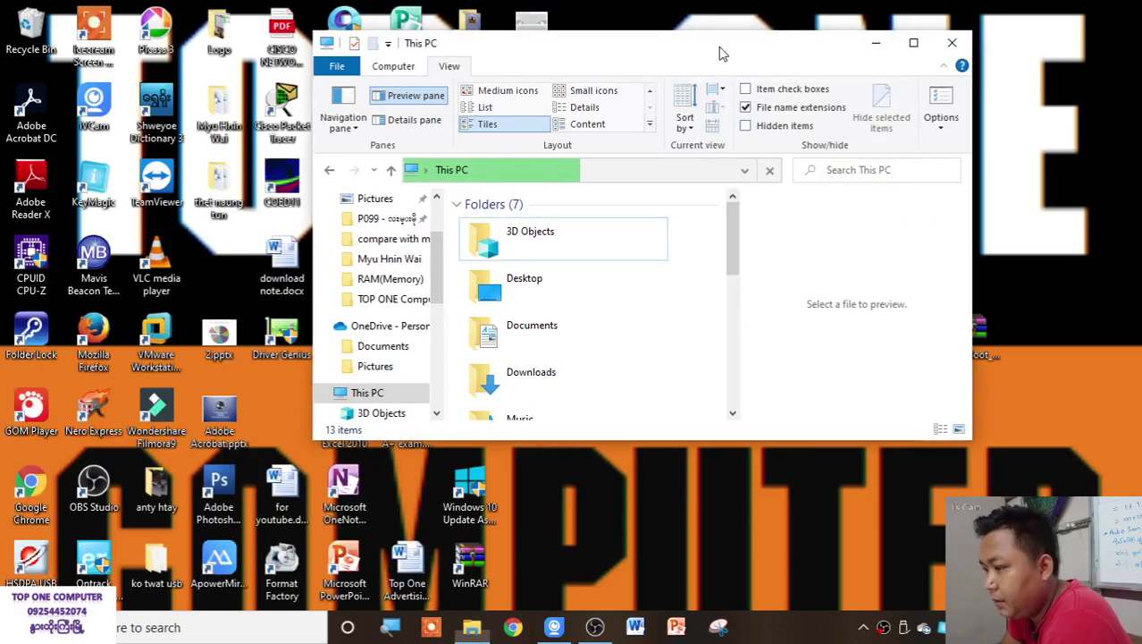
left_click(914, 42)
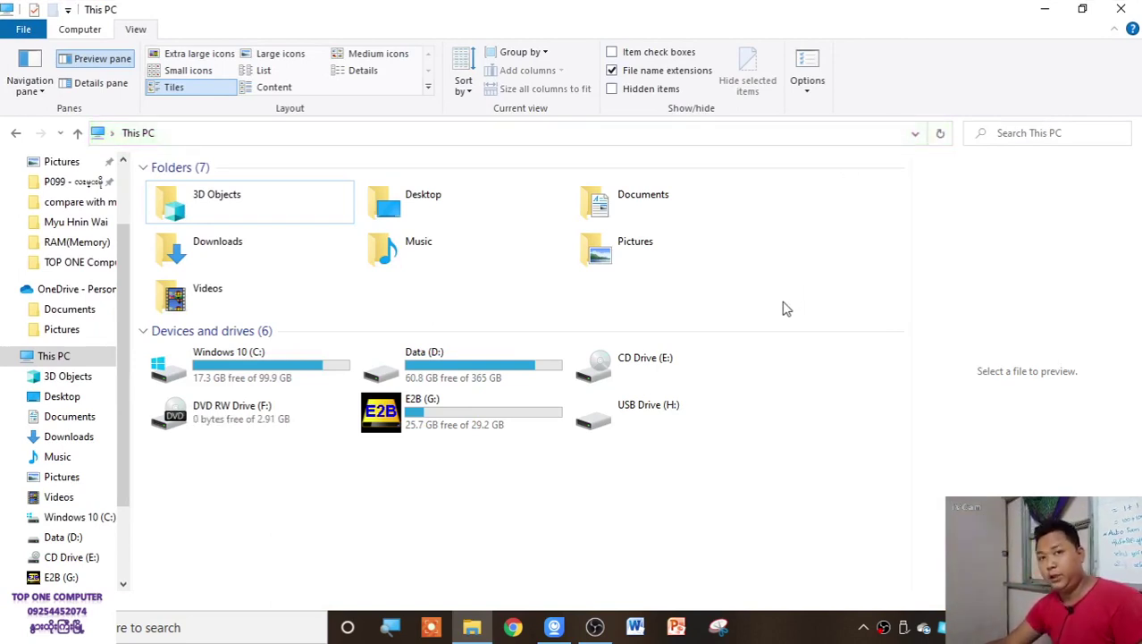
left_click(339, 417)
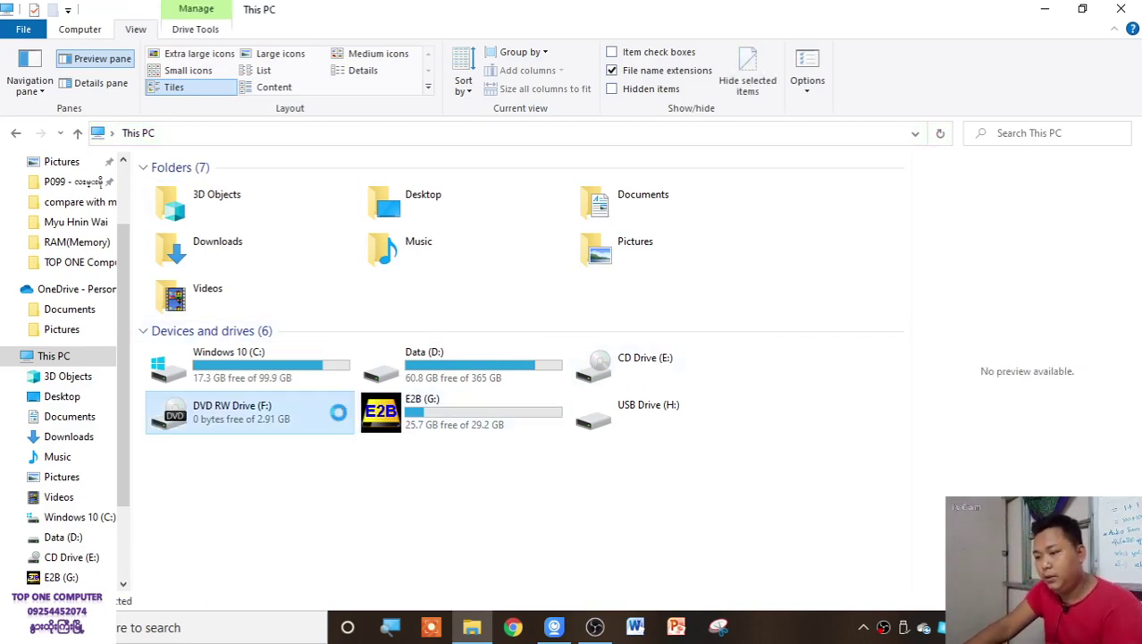
right_click(343, 435)
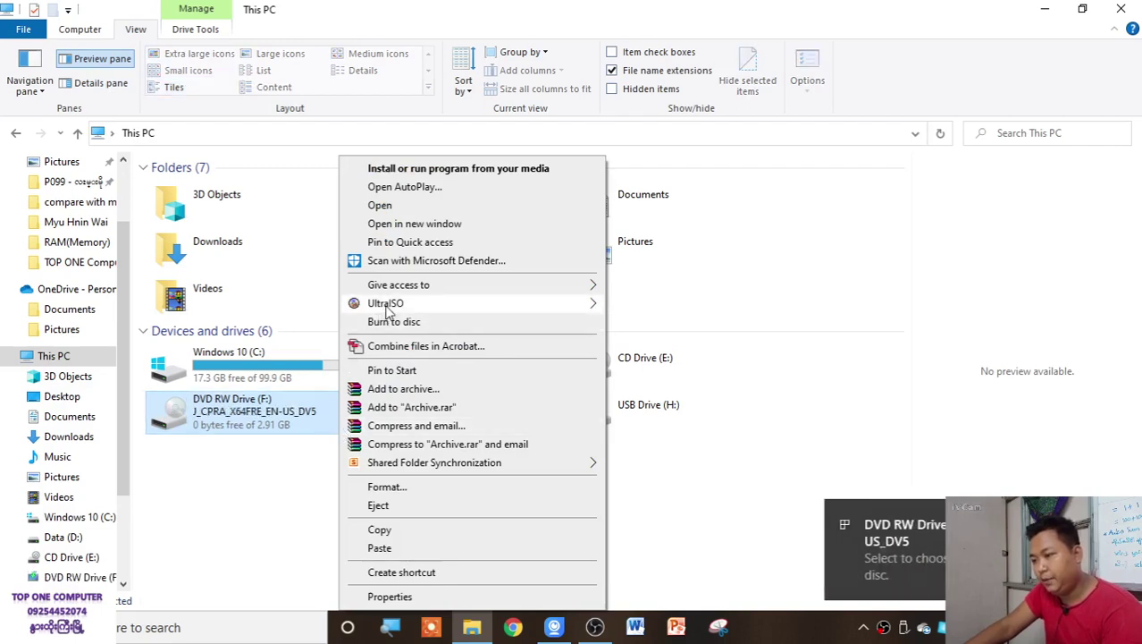
mouse_move(387, 308)
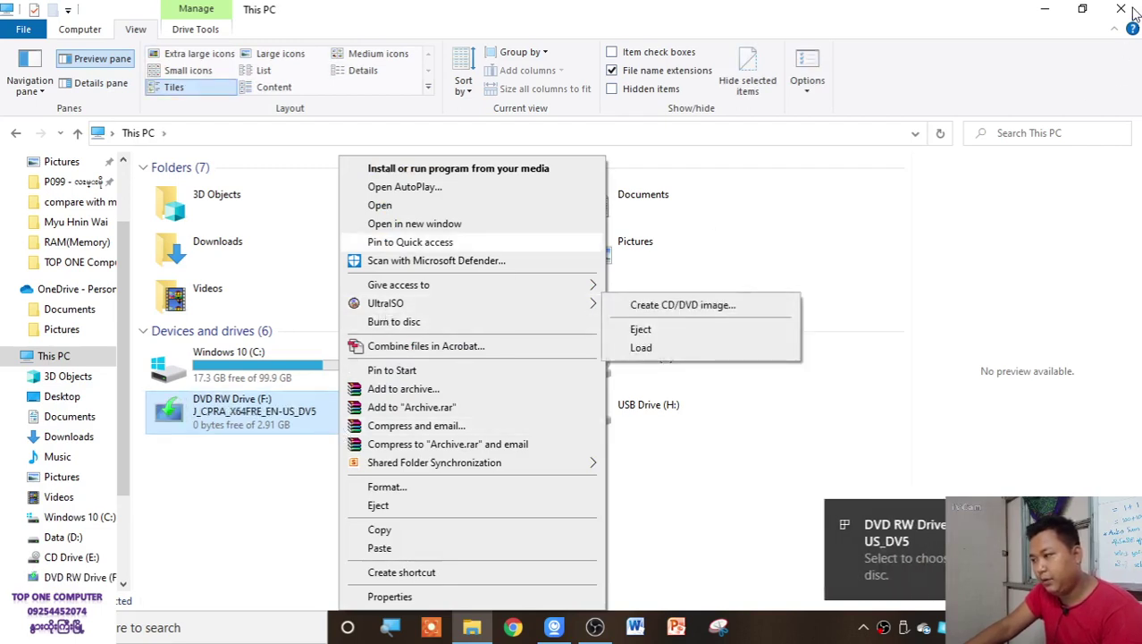
Minimize This PC, move the desktop's E2B folder above the Easy2Boot archive, and open it in a maximized window.
left_click(1041, 8)
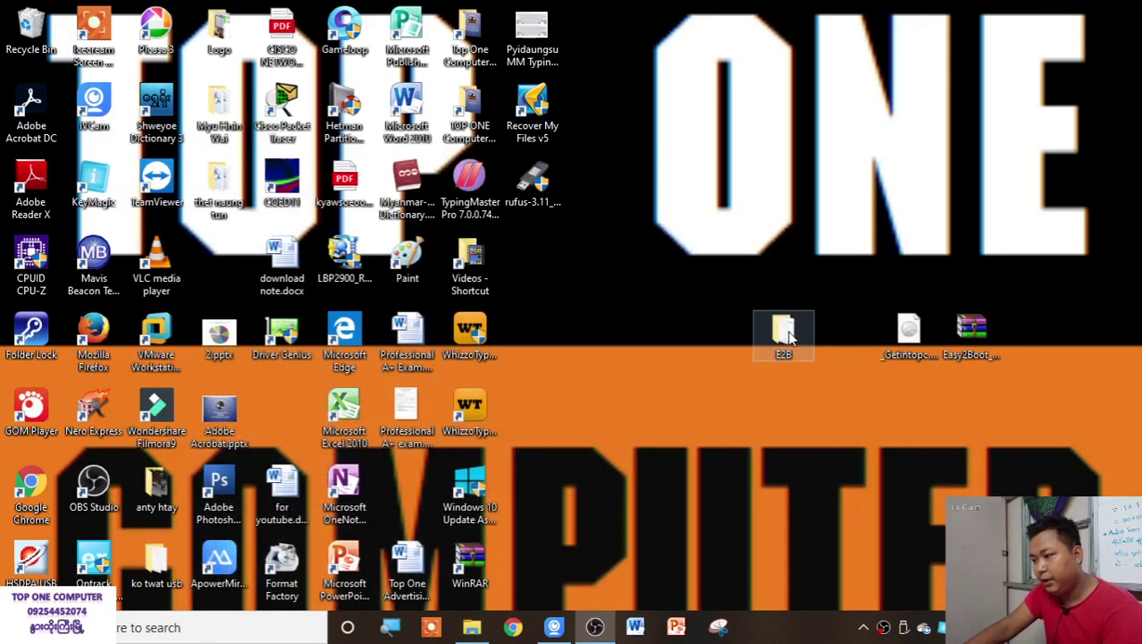
left_click_drag(785, 330, 974, 258)
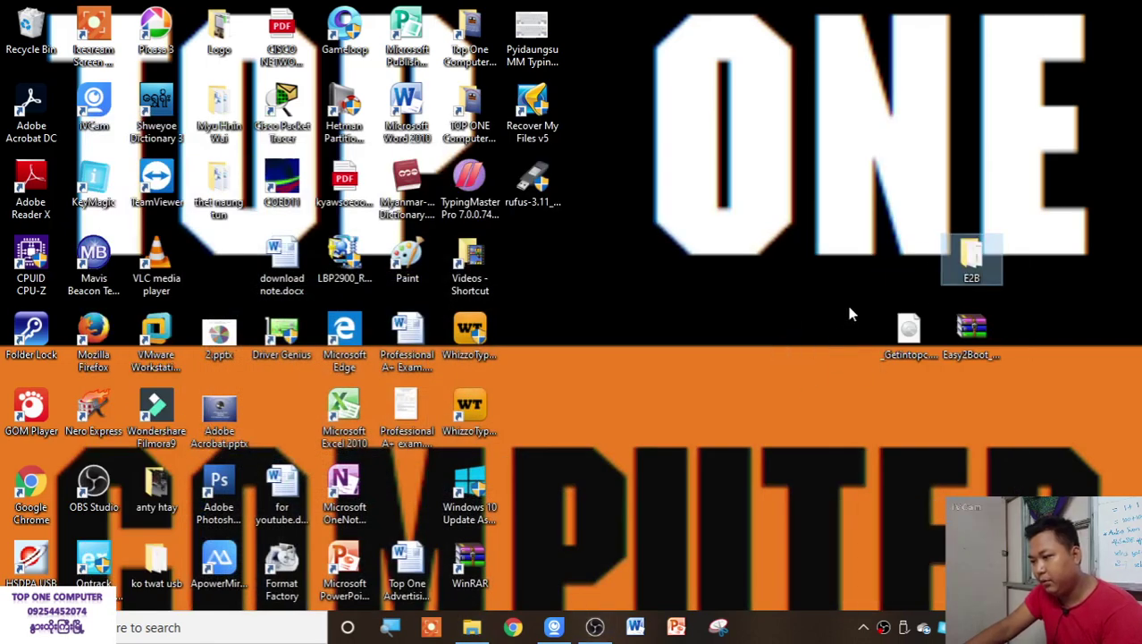
double_click(973, 257)
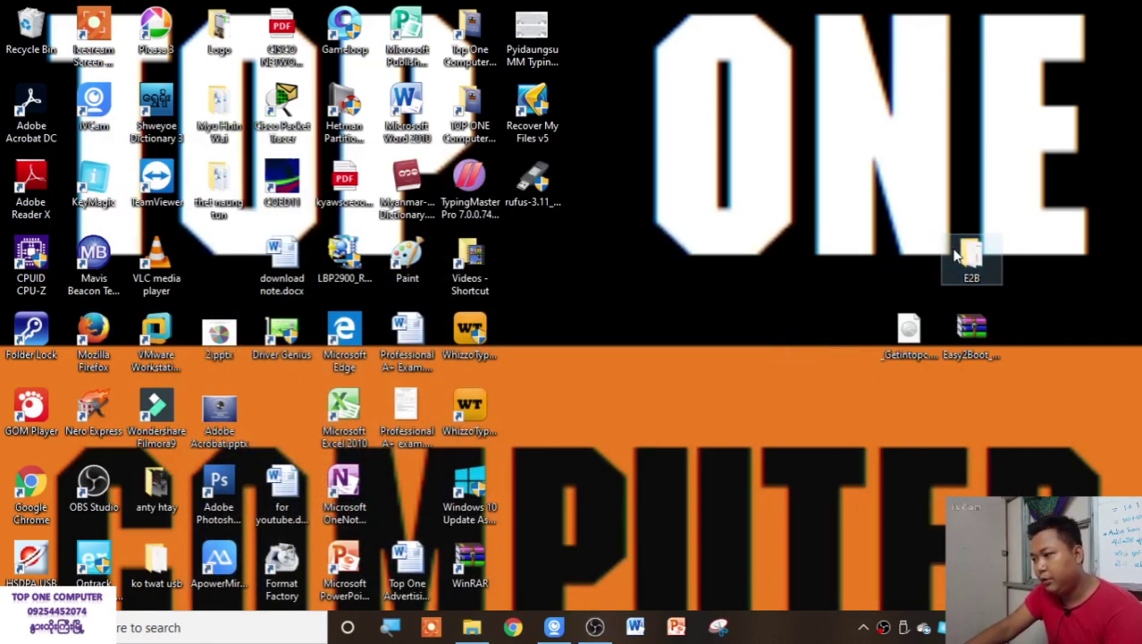
left_click(935, 64)
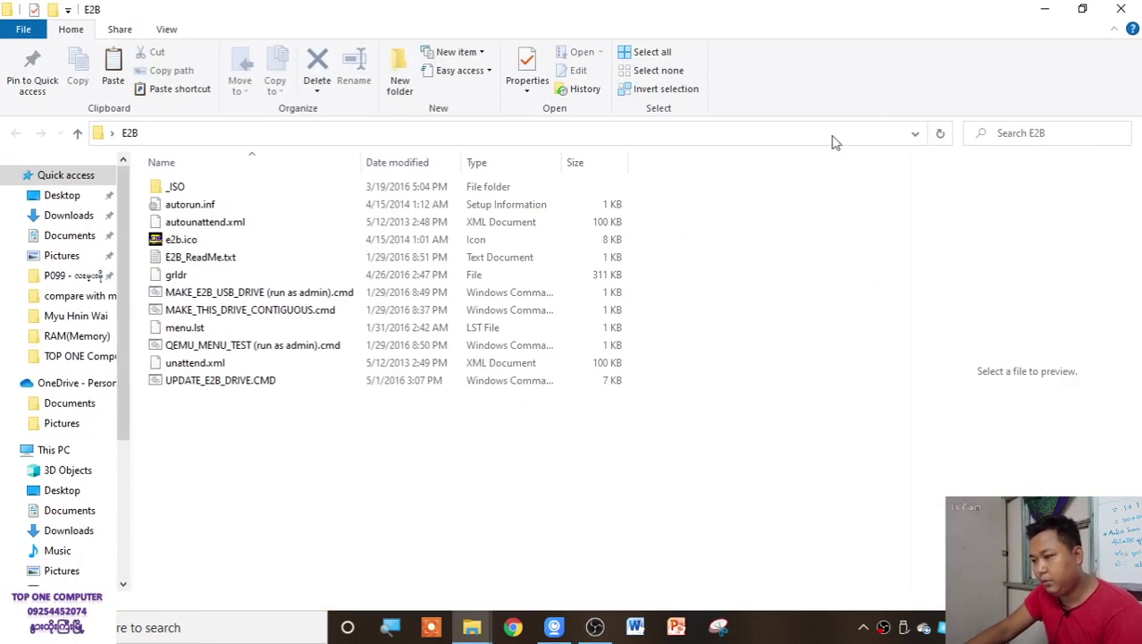
Return to This PC and start creating a CD/DVD image of the DVD RW Drive (F:) with UltraISO.
mouse_move(471, 625)
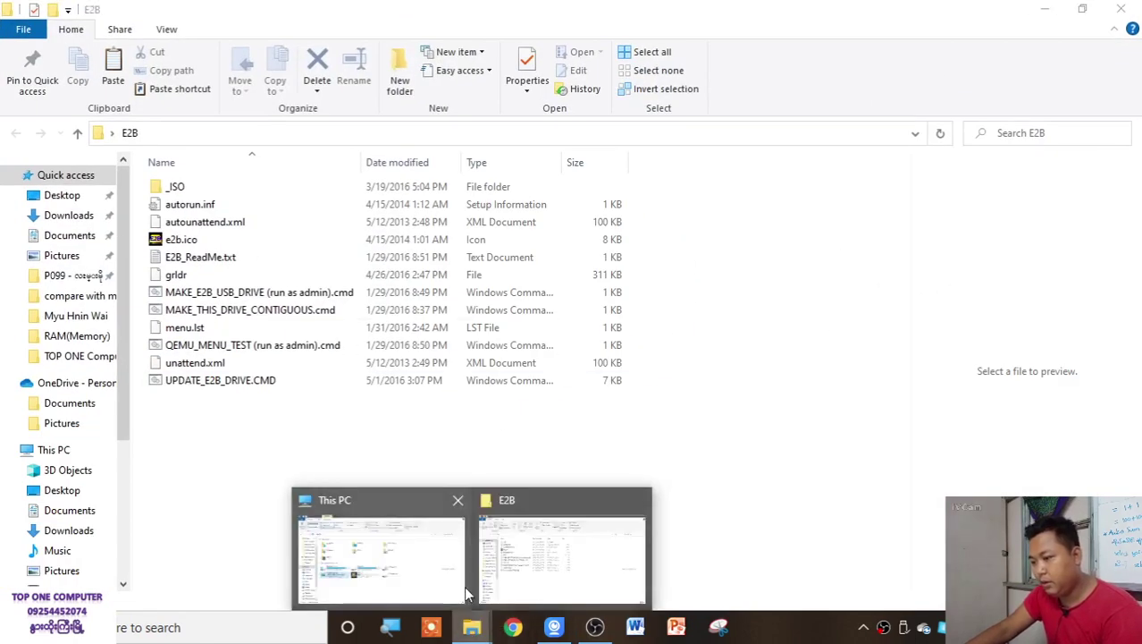
left_click(447, 581)
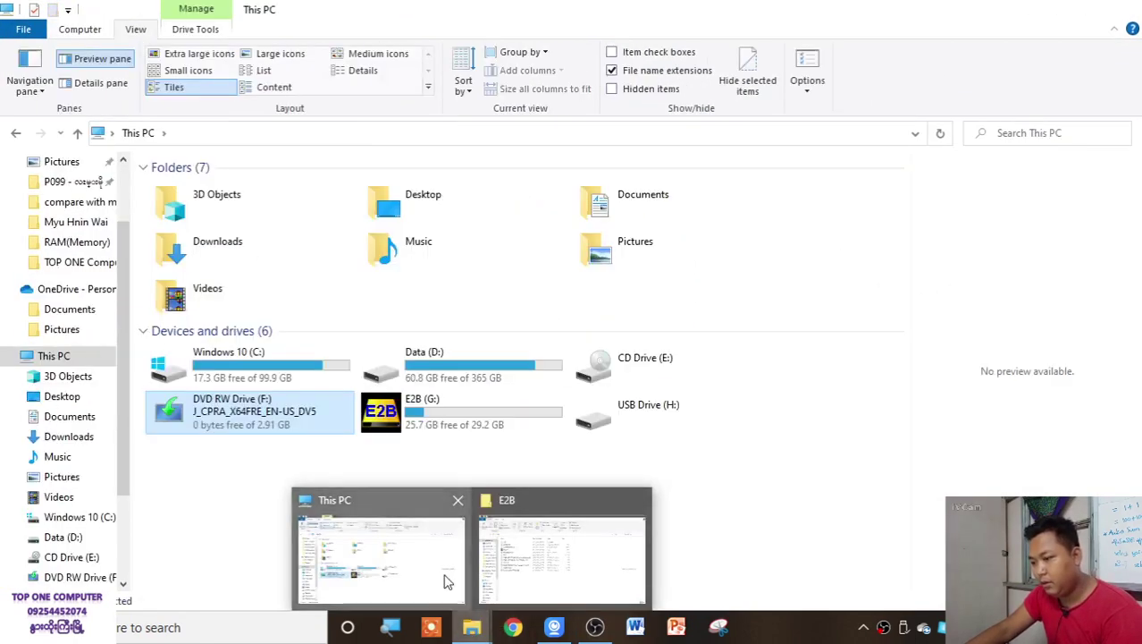
right_click(321, 402)
mouse_move(420, 307)
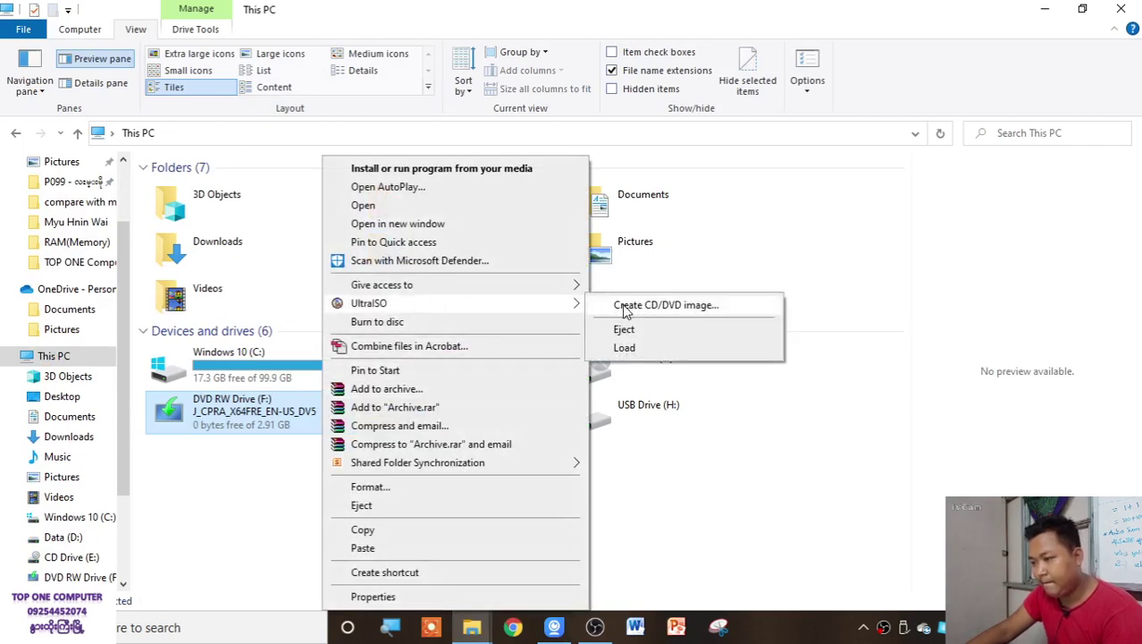
left_click(631, 306)
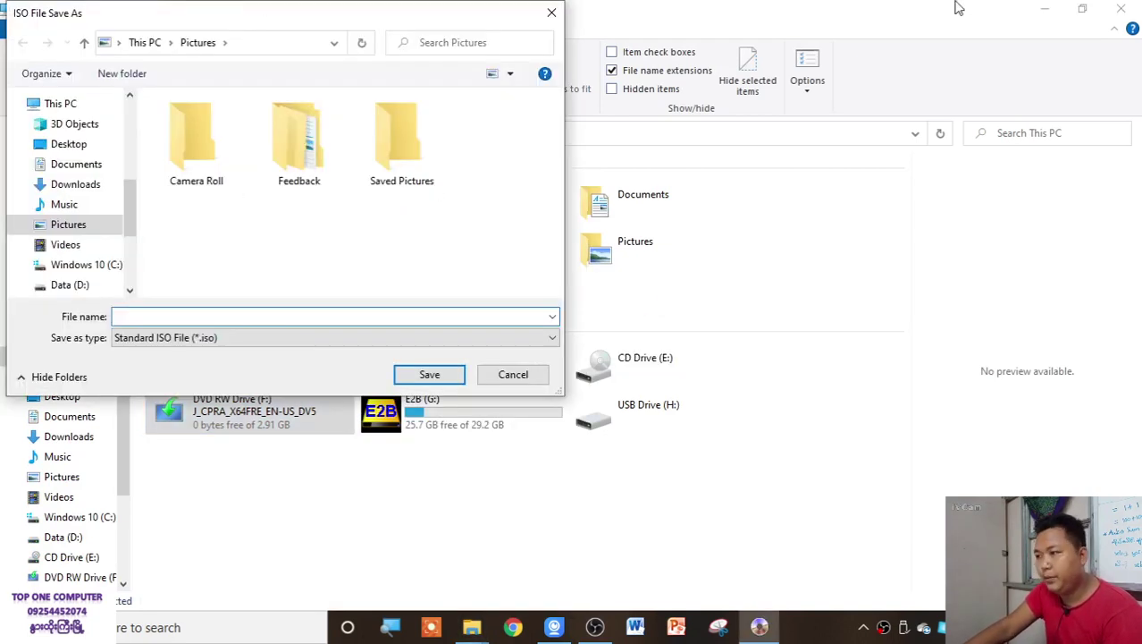
Browse the ISO save location to the desktop's E2B folder and place the E2B window beside the save dialog.
left_click(85, 145)
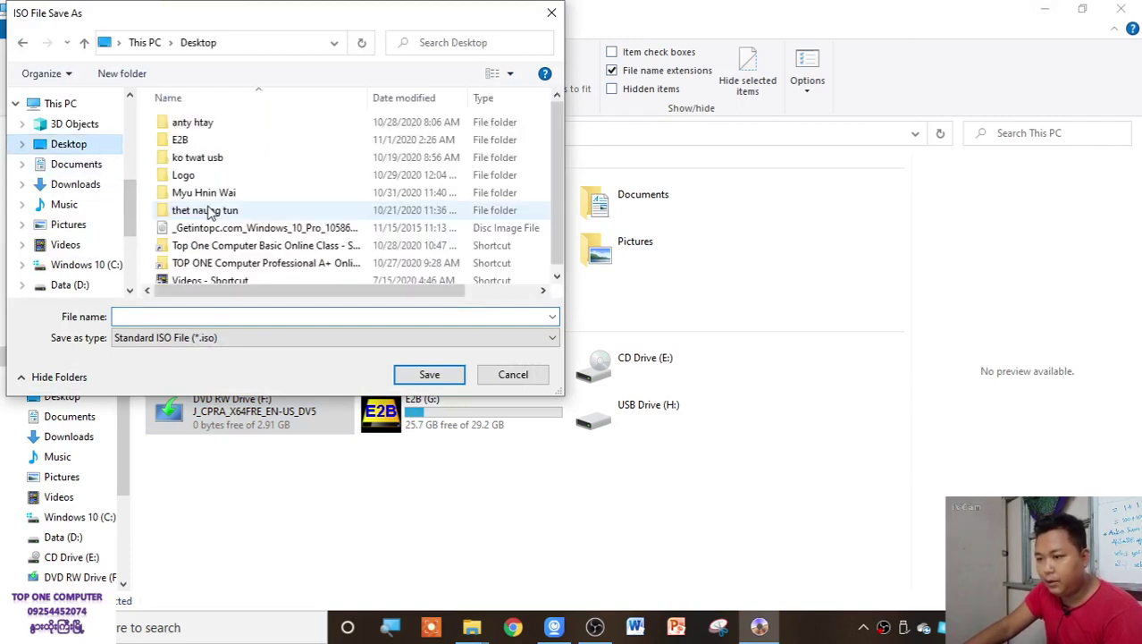
double_click(203, 141)
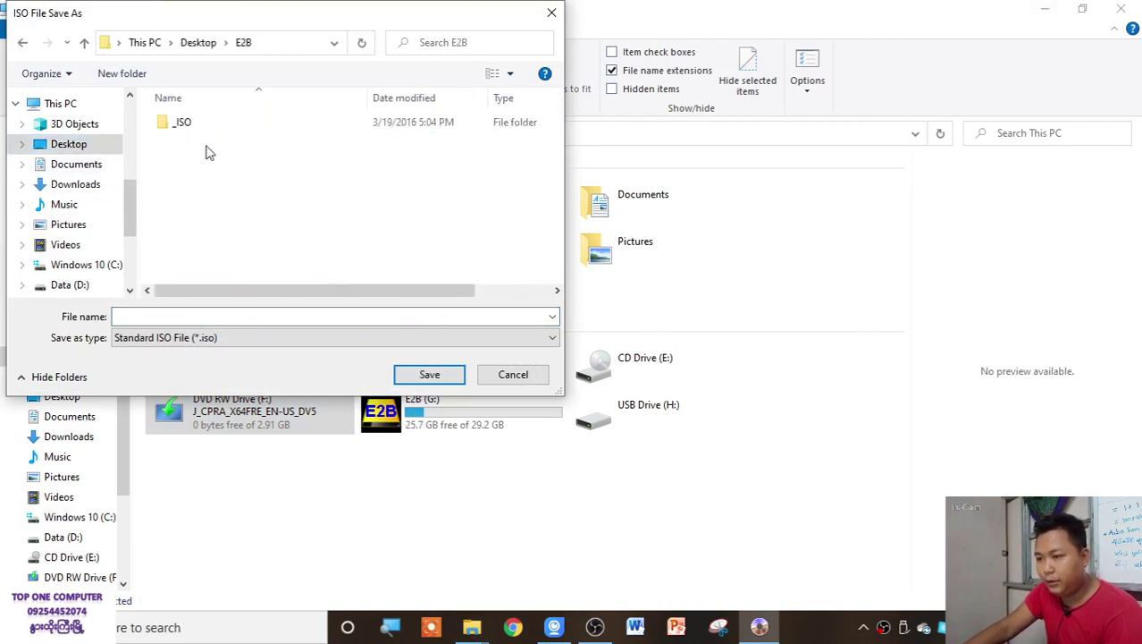
left_click(1055, 11)
left_click_drag(784, 19, 894, 98)
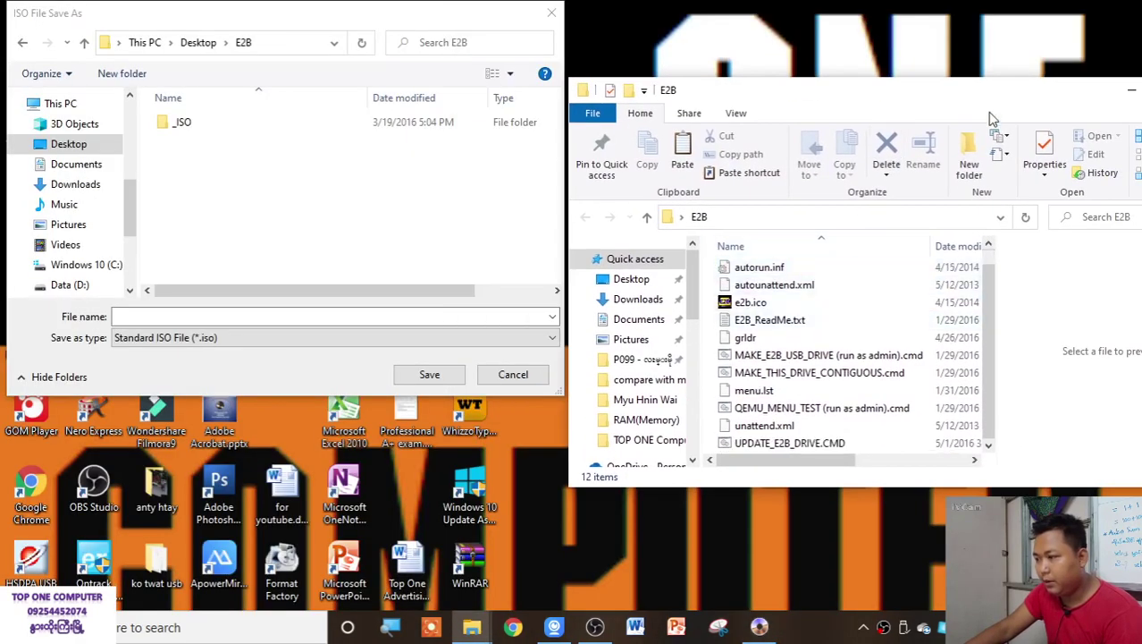
double_click(988, 83)
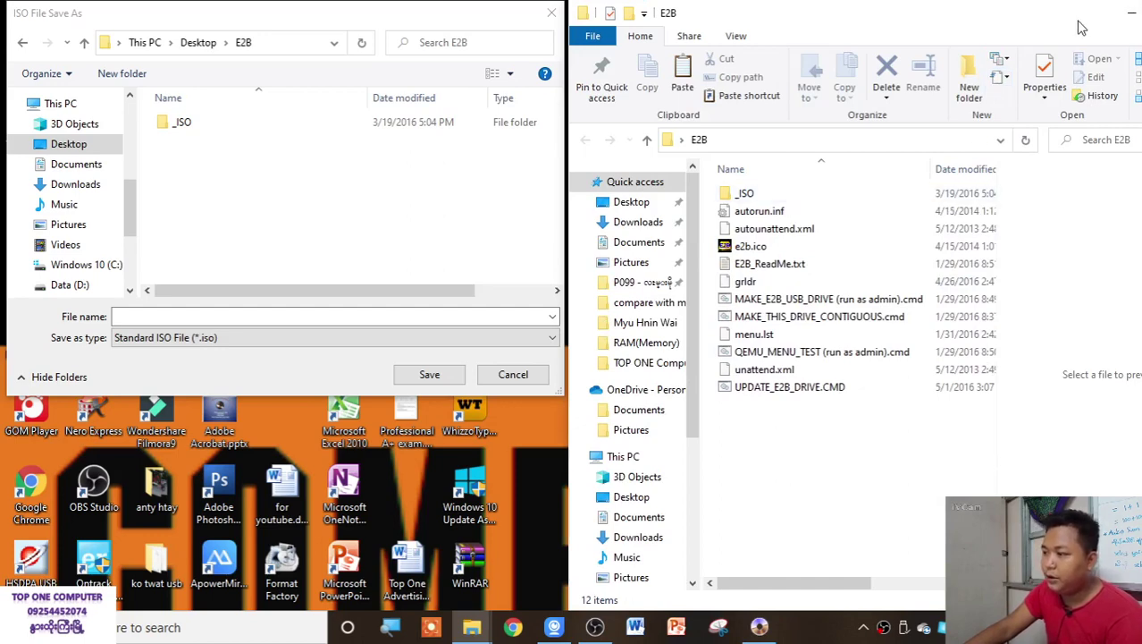
left_click_drag(1083, 23, 1028, 24)
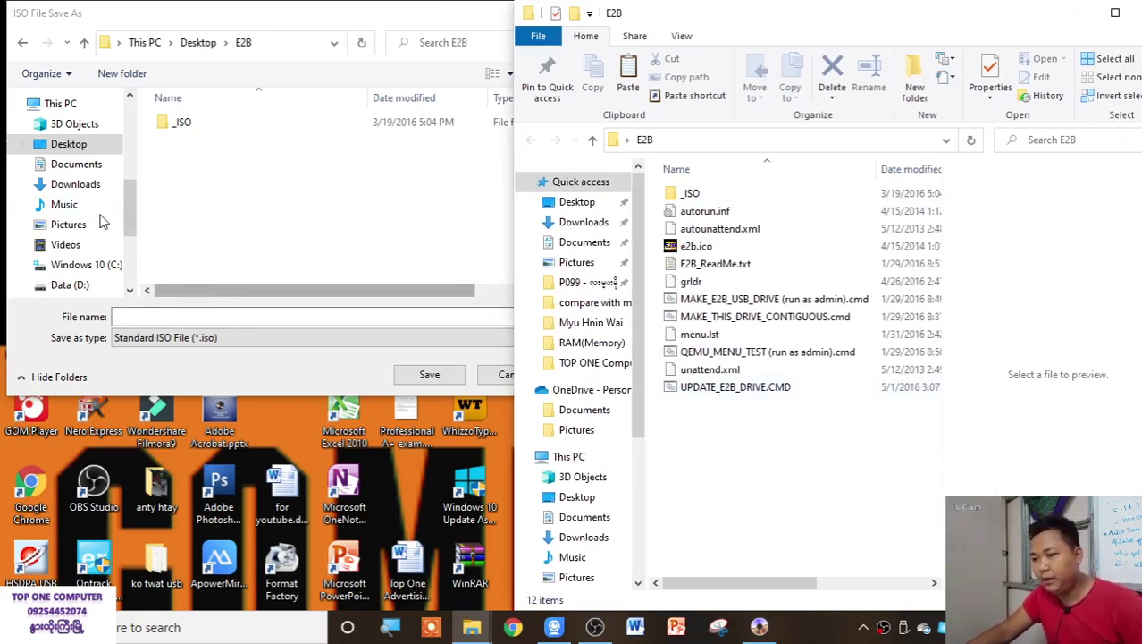
Name the ISO image "windows 10 iso file" in the save dialog.
left_click(337, 317)
type("windows 10")
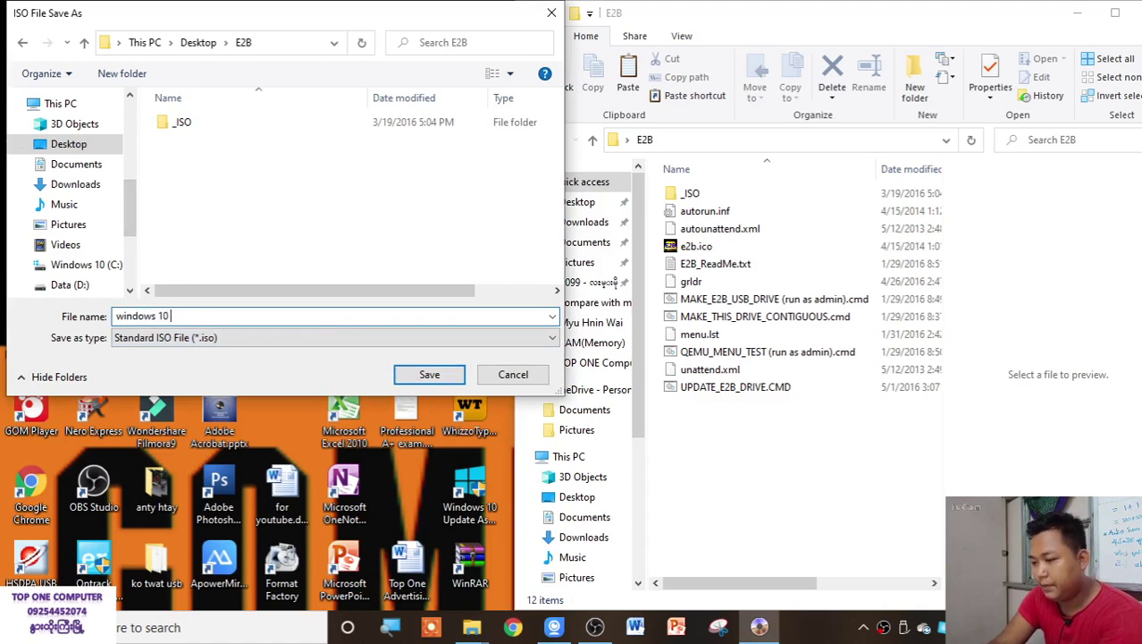
type("iso f")
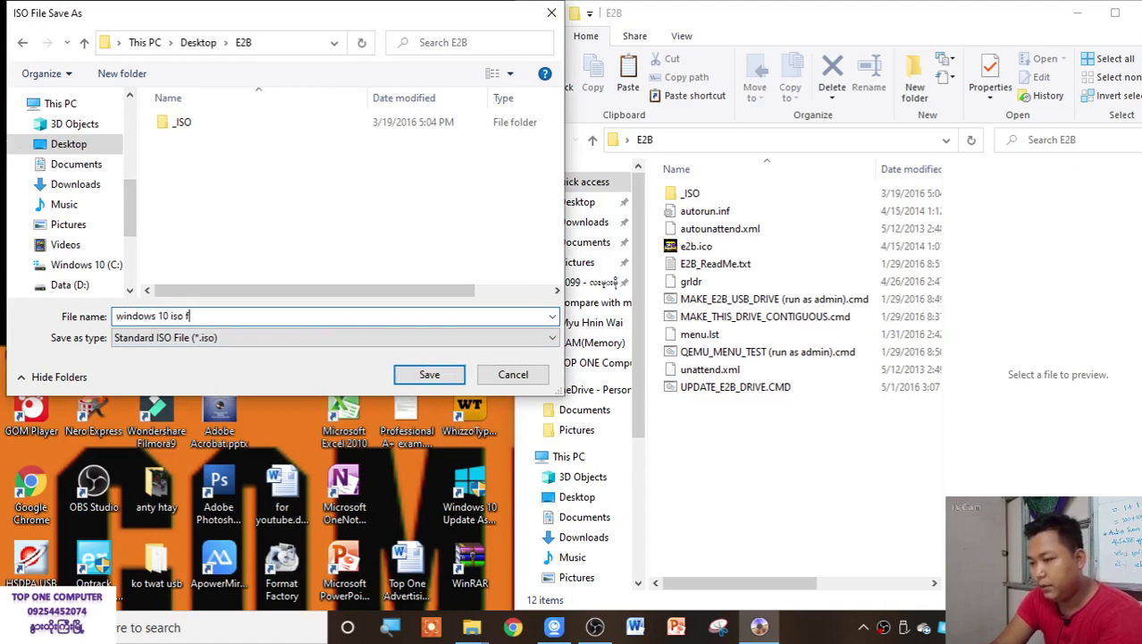
type("ile")
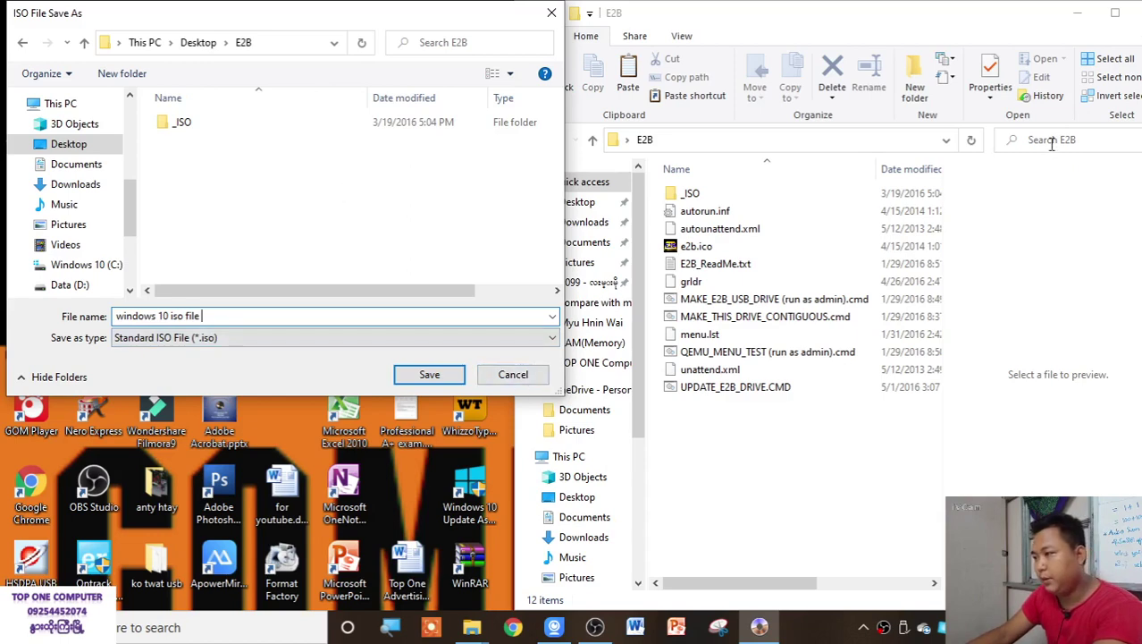
Close the E2B folder window and create a new folder named "Windows 10 iso" on the desktop.
left_click_drag(978, 25, 808, 140)
left_click(1014, 125)
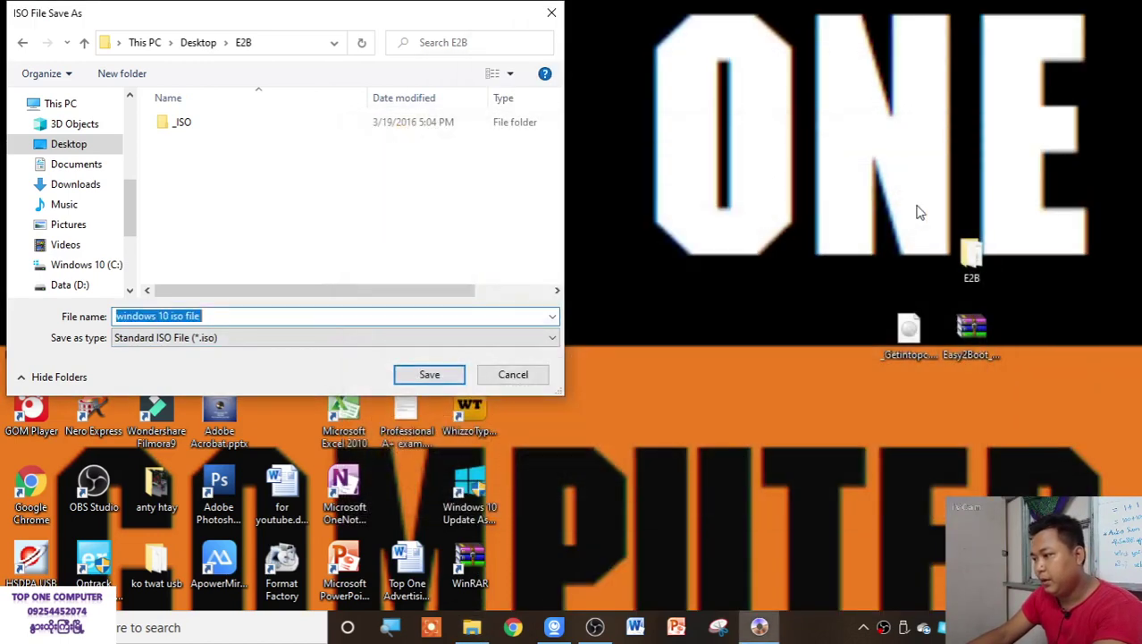
right_click(860, 153)
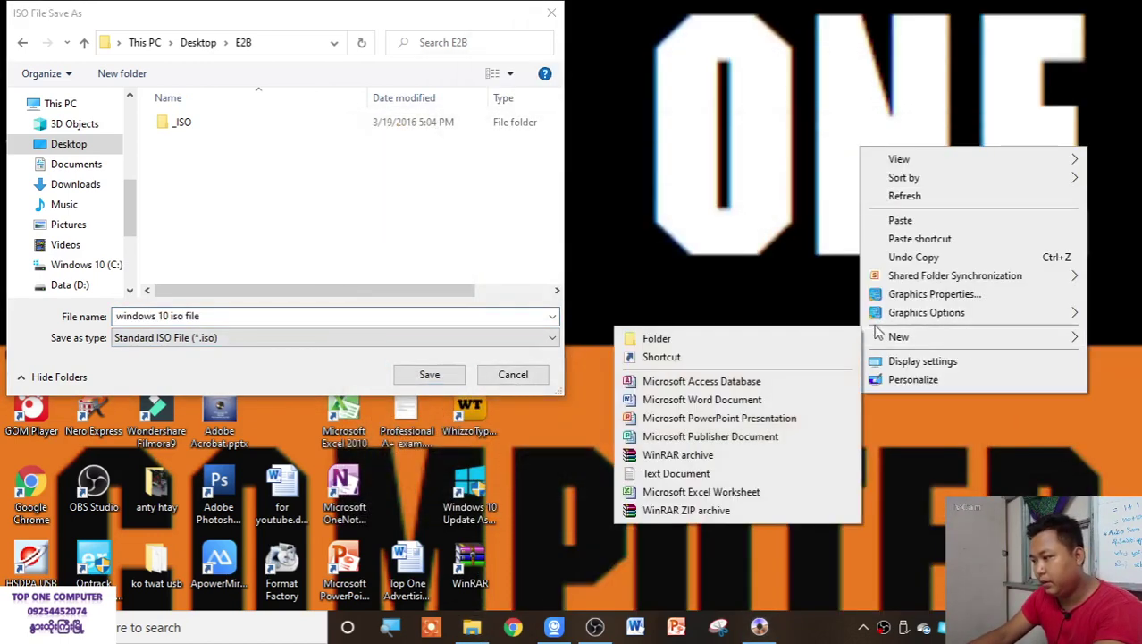
left_click(839, 336)
right_click(821, 109)
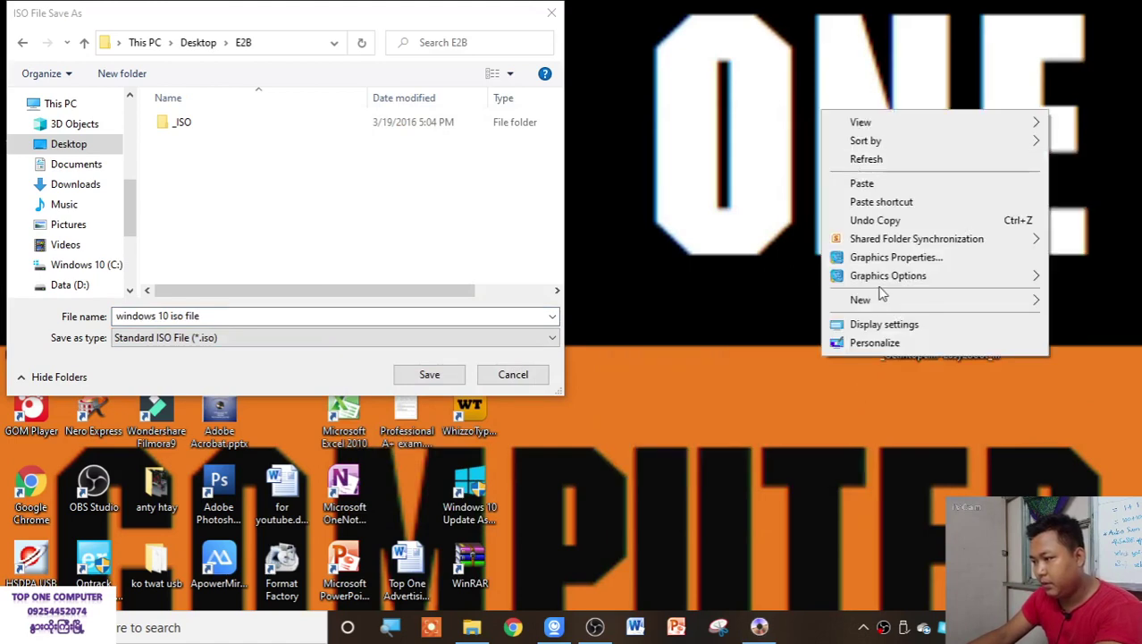
mouse_move(863, 302)
left_click(780, 301)
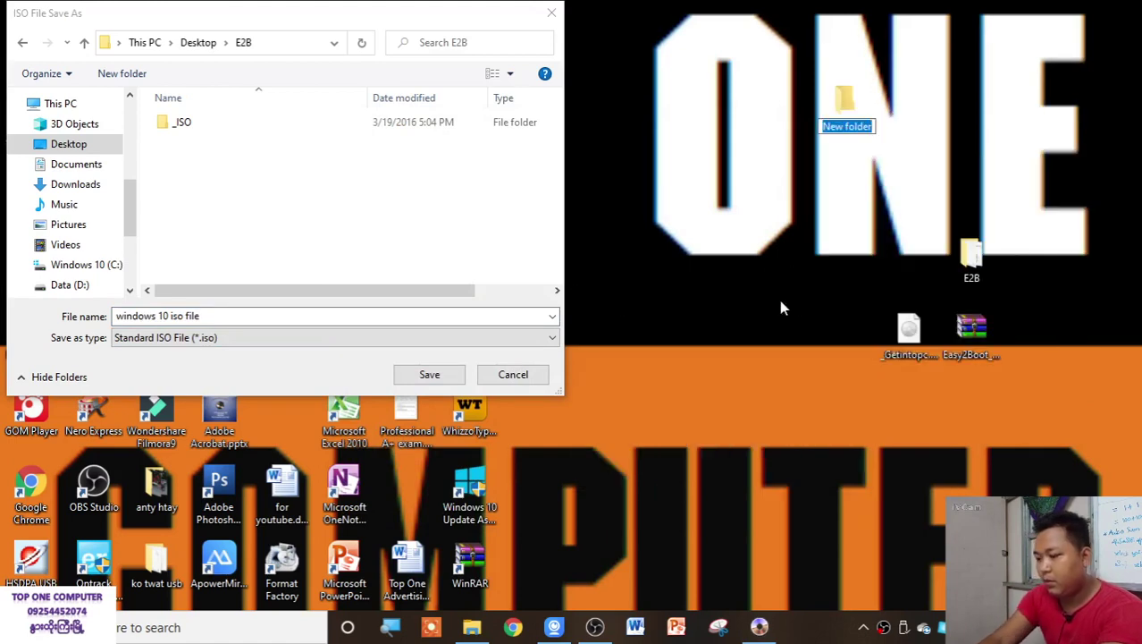
type("Windows 1")
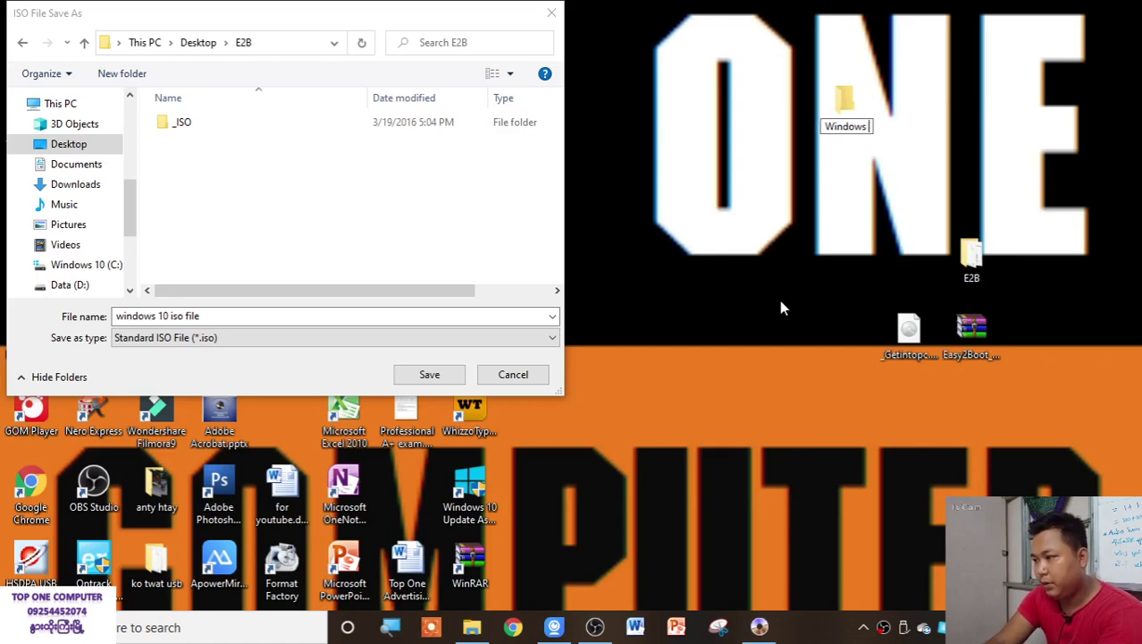
type("0 iso")
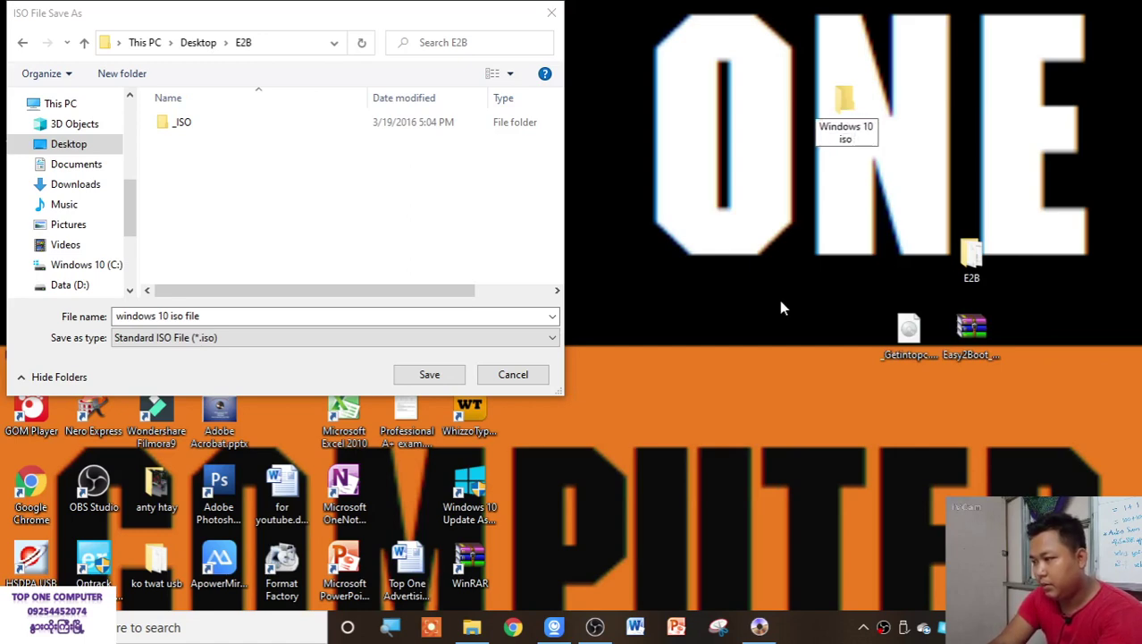
key("Return")
Place the opened Windows 10 iso folder window beside the save dialog and browse the ISO save location to that desktop folder.
key("Return")
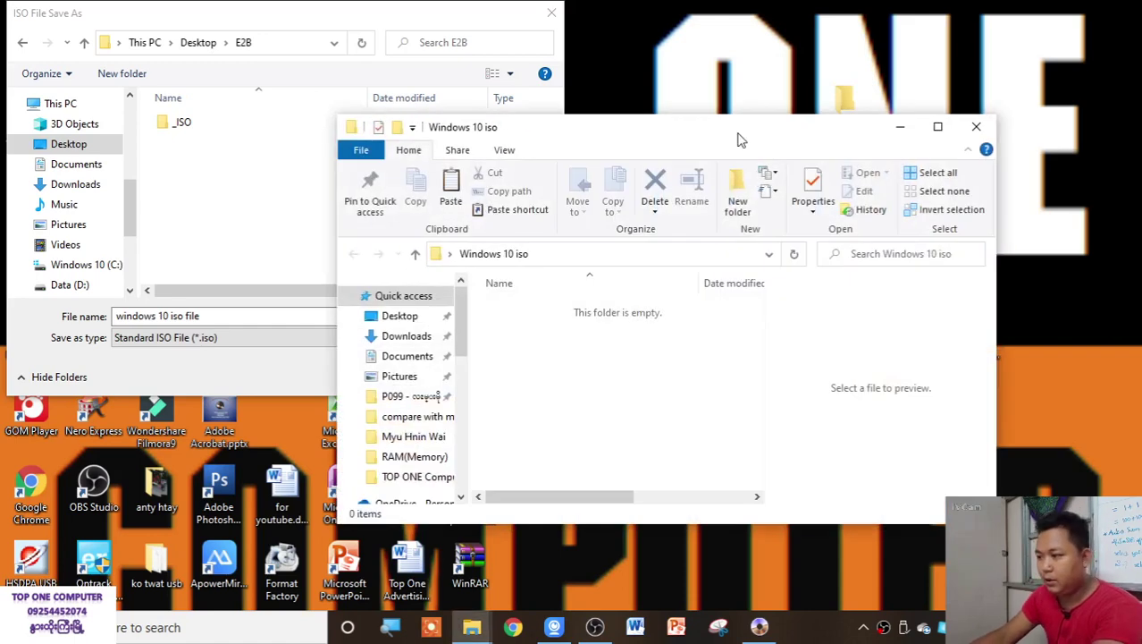
left_click_drag(738, 138, 1011, 89)
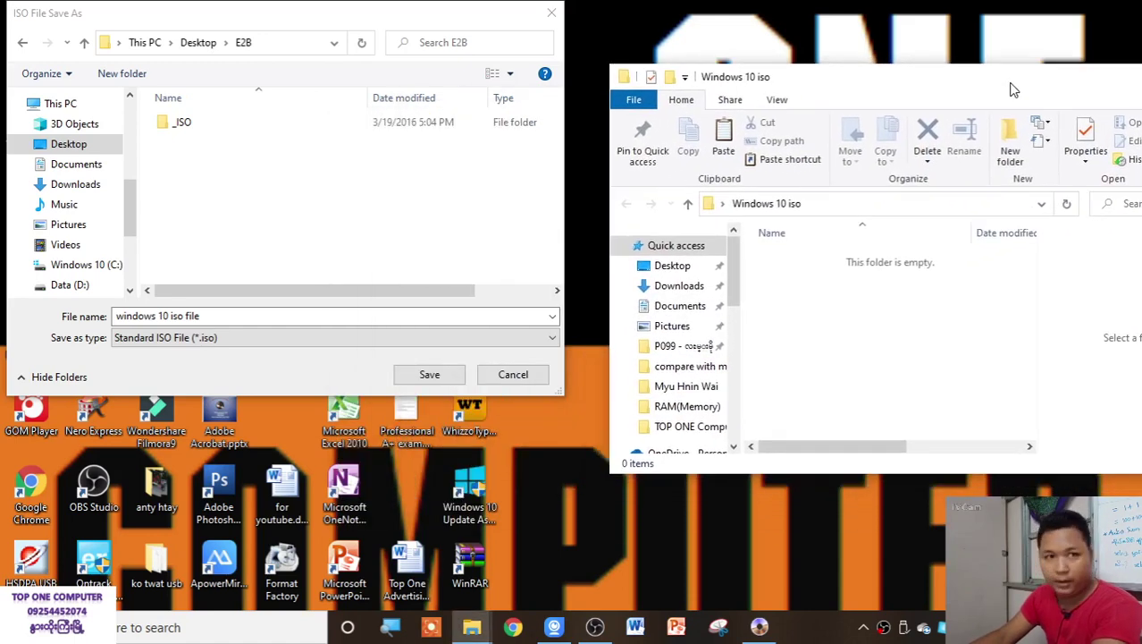
left_click(117, 146)
left_click(216, 231)
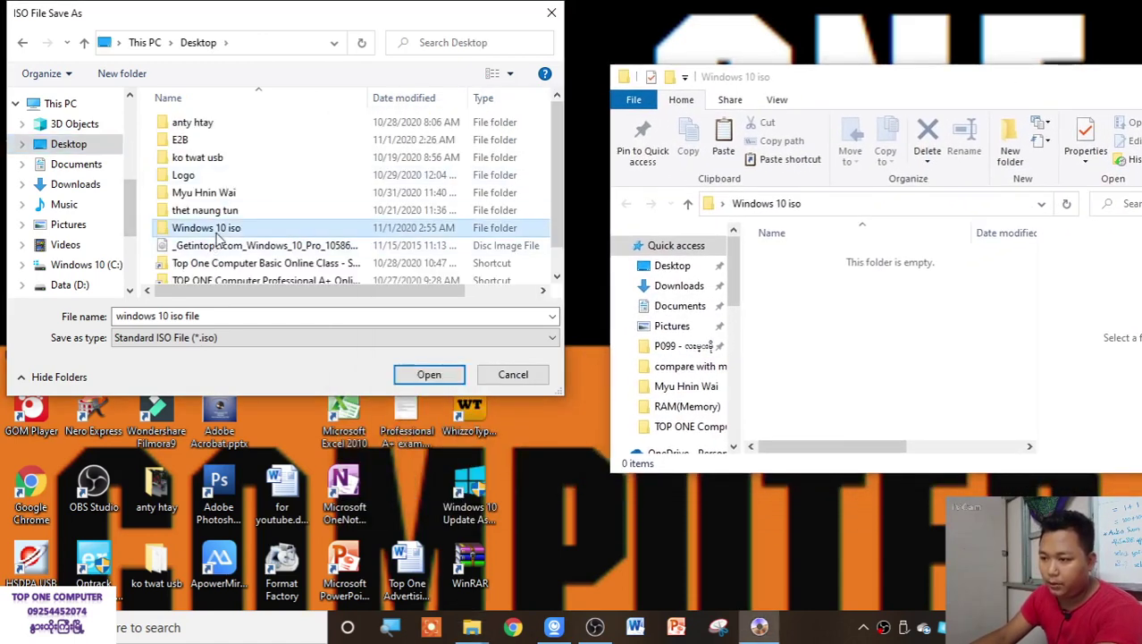
double_click(216, 231)
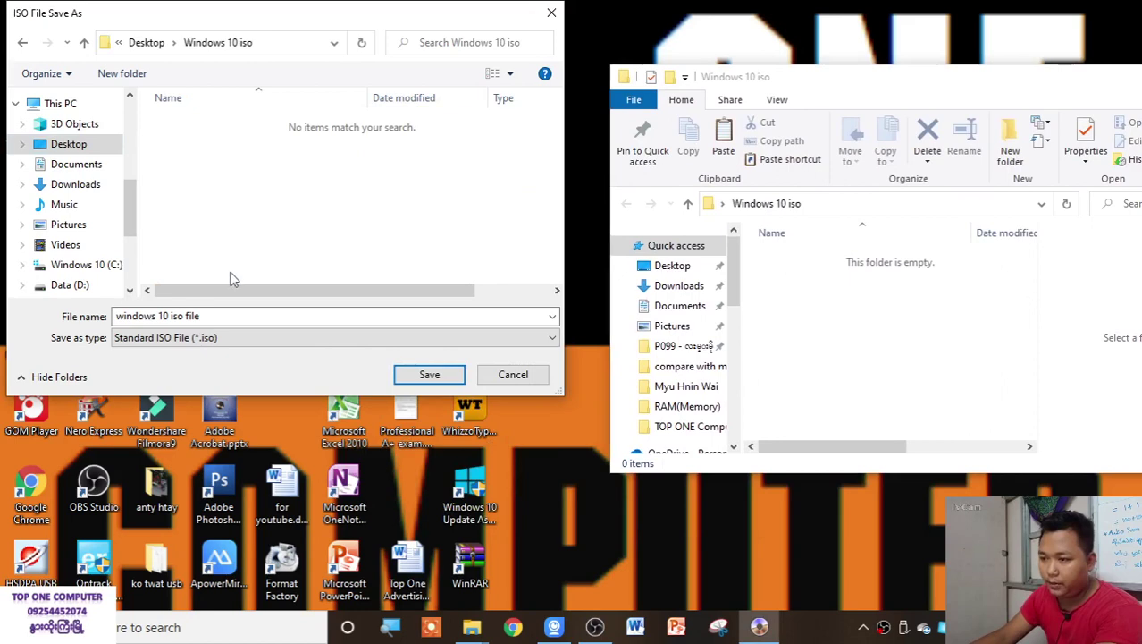
Keep the file type as Standard ISO File (*.iso) and save the DVD image to start creating it.
left_click(223, 339)
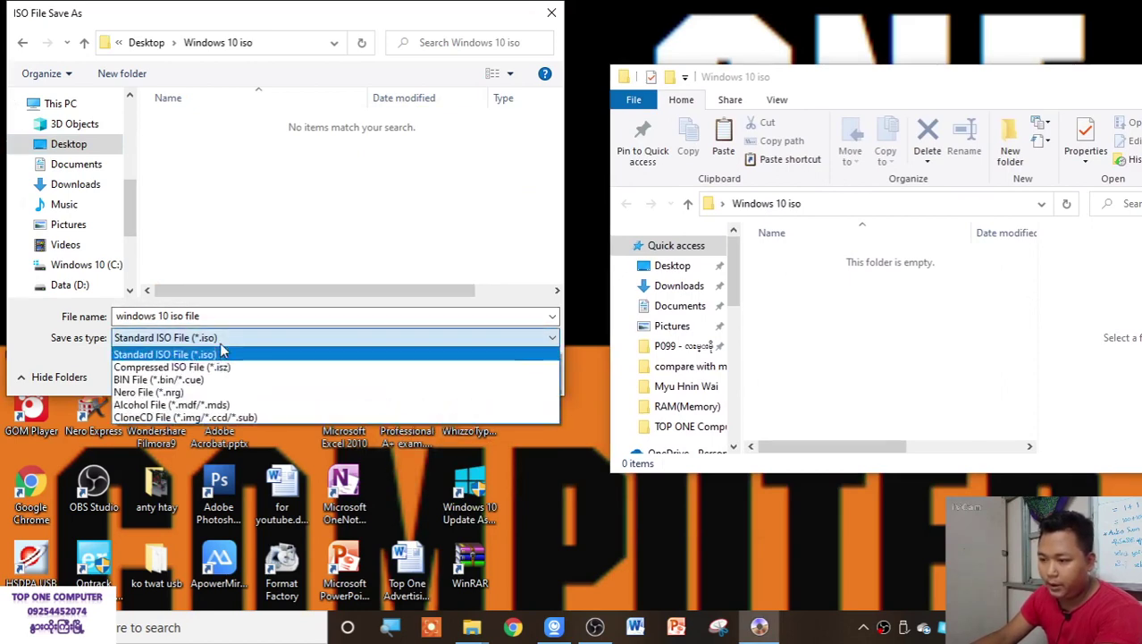
left_click(230, 354)
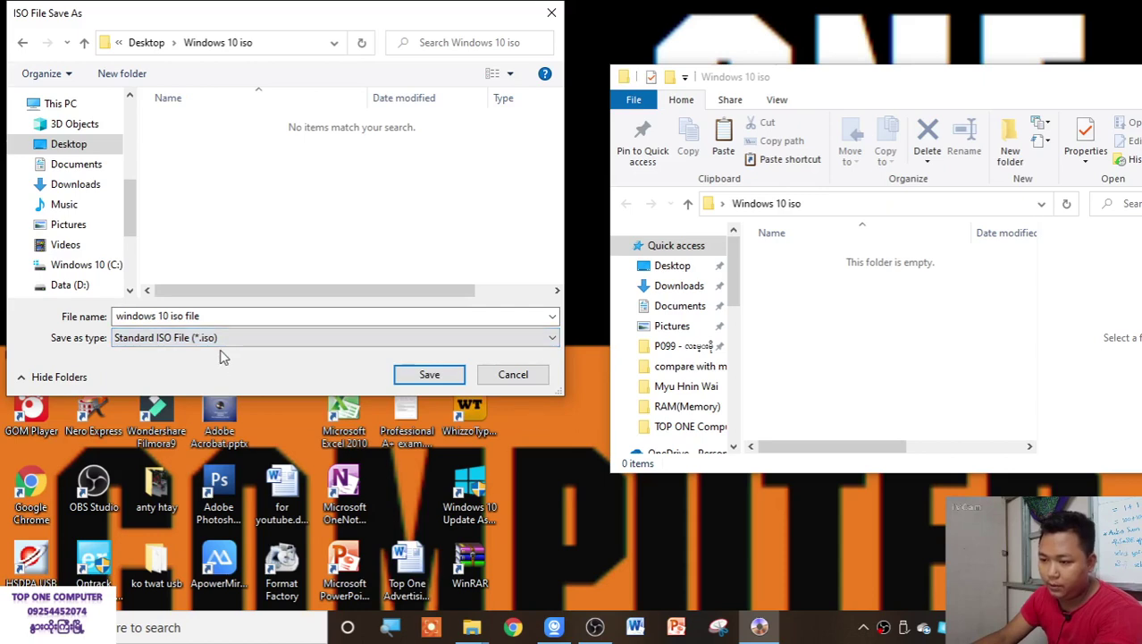
left_click(223, 344)
left_click(224, 349)
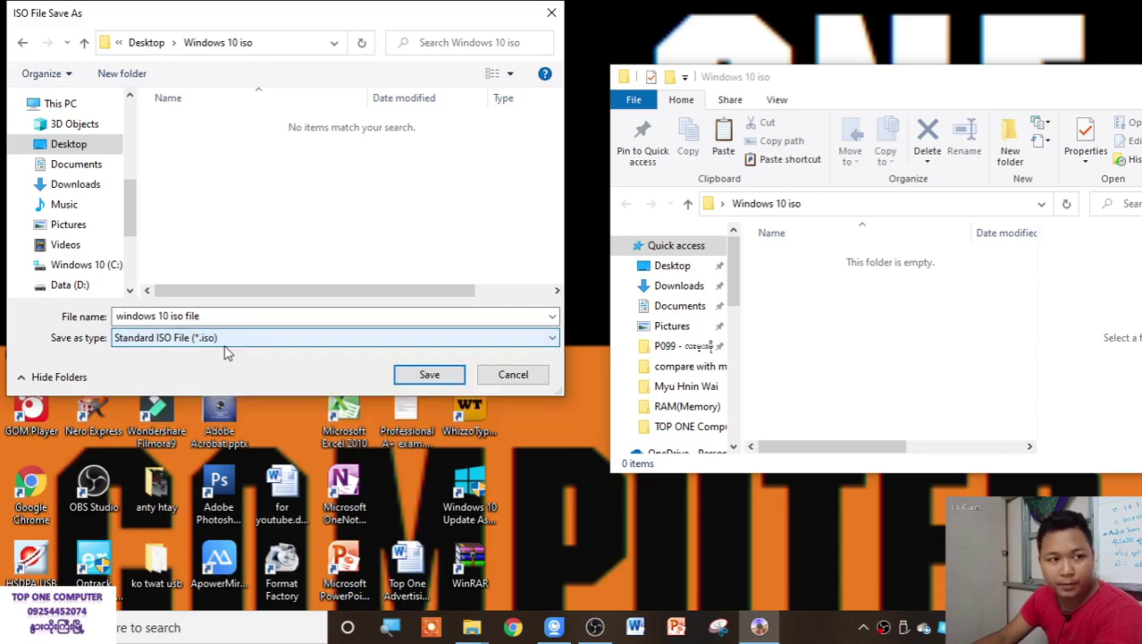
left_click(429, 375)
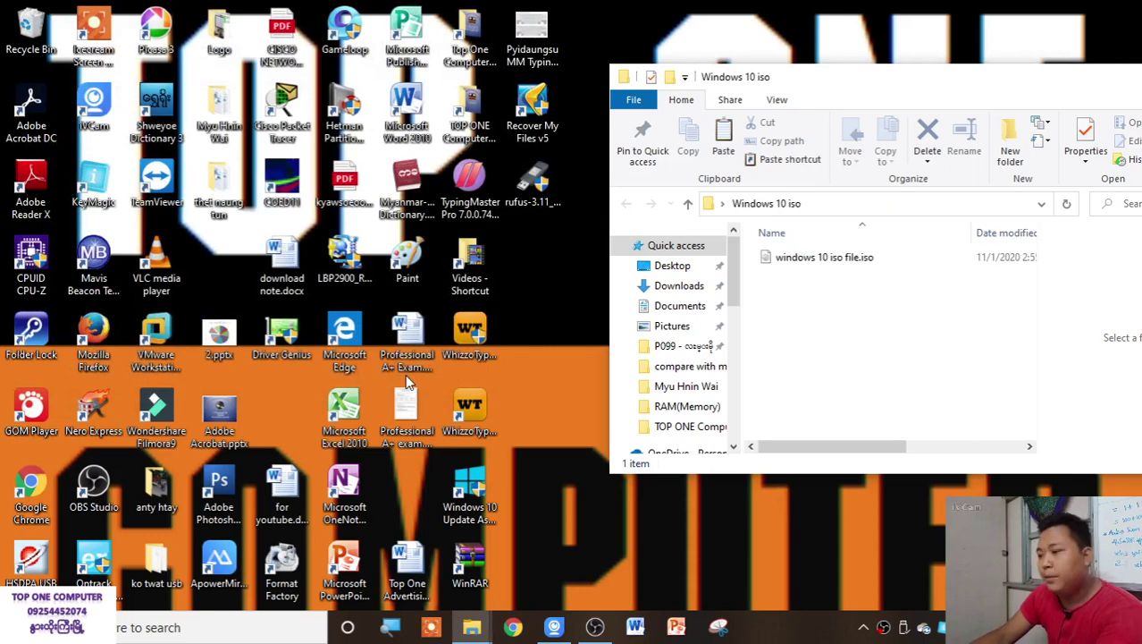
left_click(474, 629)
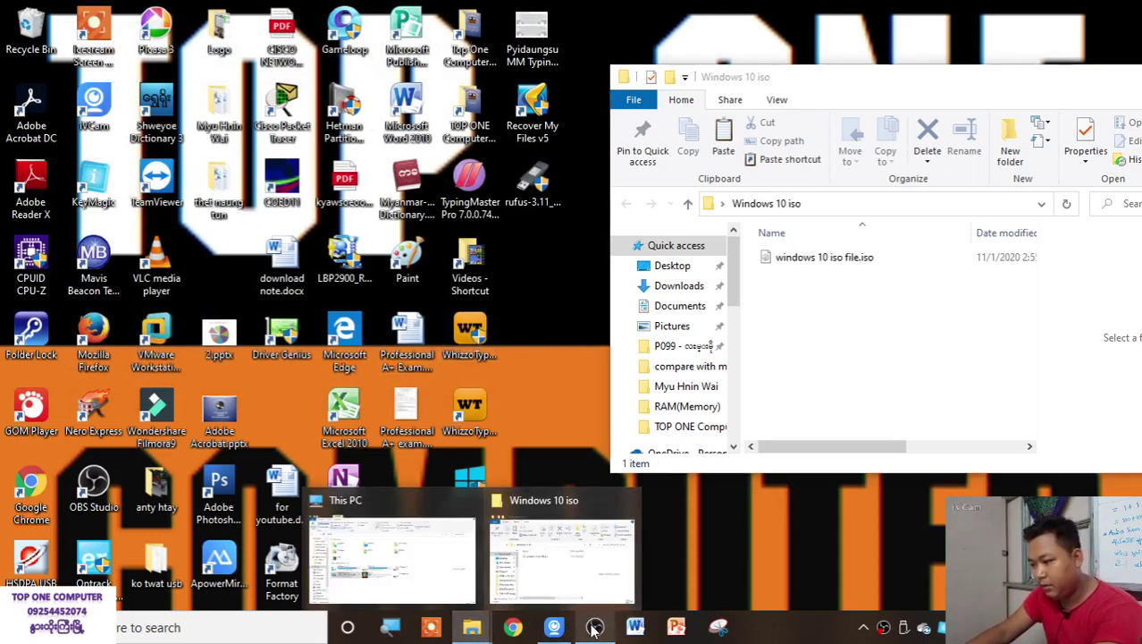
left_click(863, 628)
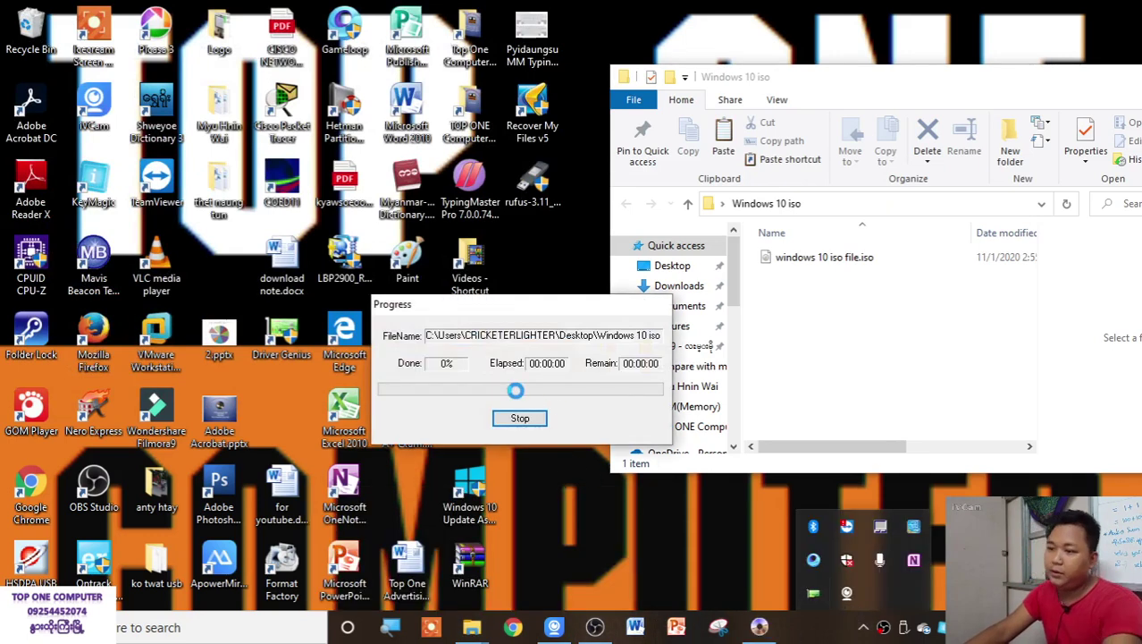
left_click(527, 386)
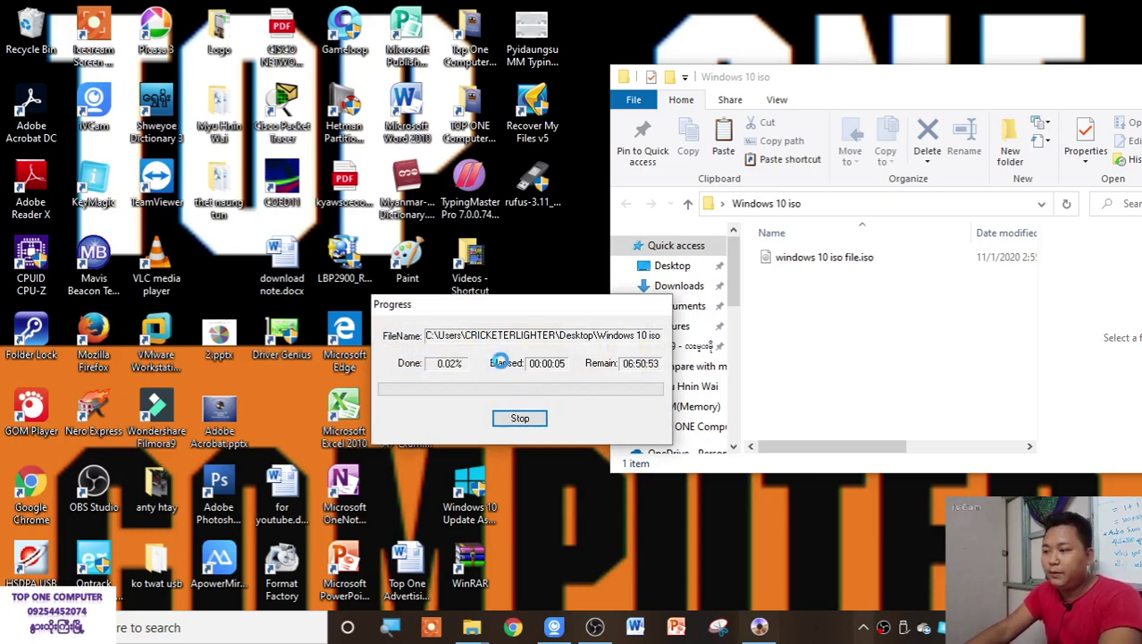
left_click(501, 361)
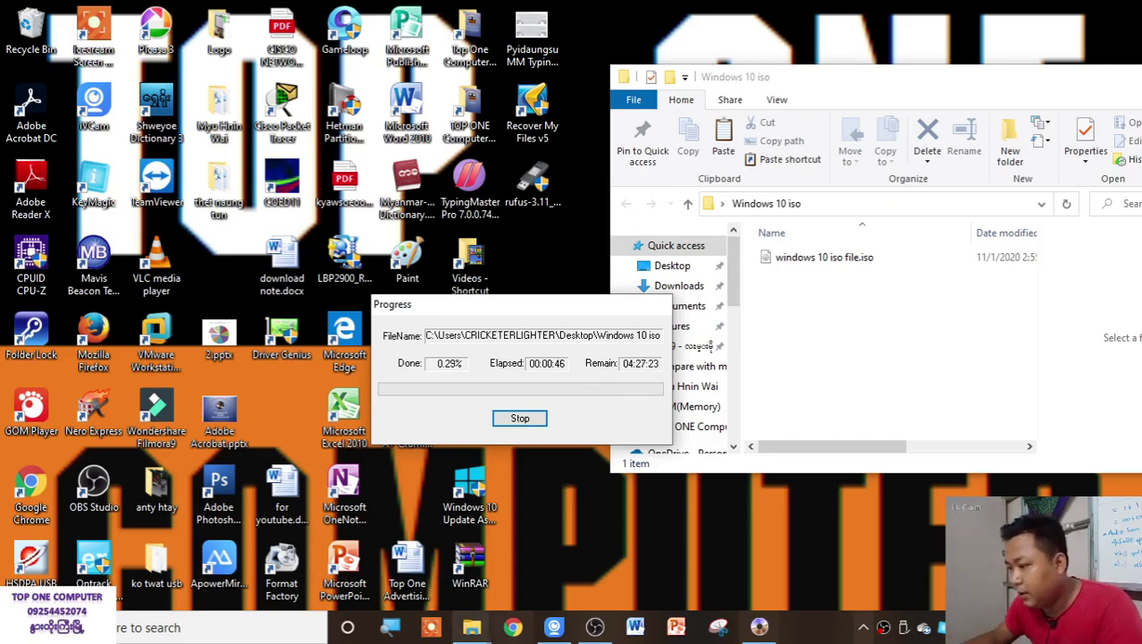
Eject the E2B (G:) drive from This PC, agree to delete the incomplete ISO file, and minimize the window.
double_click(1062, 85)
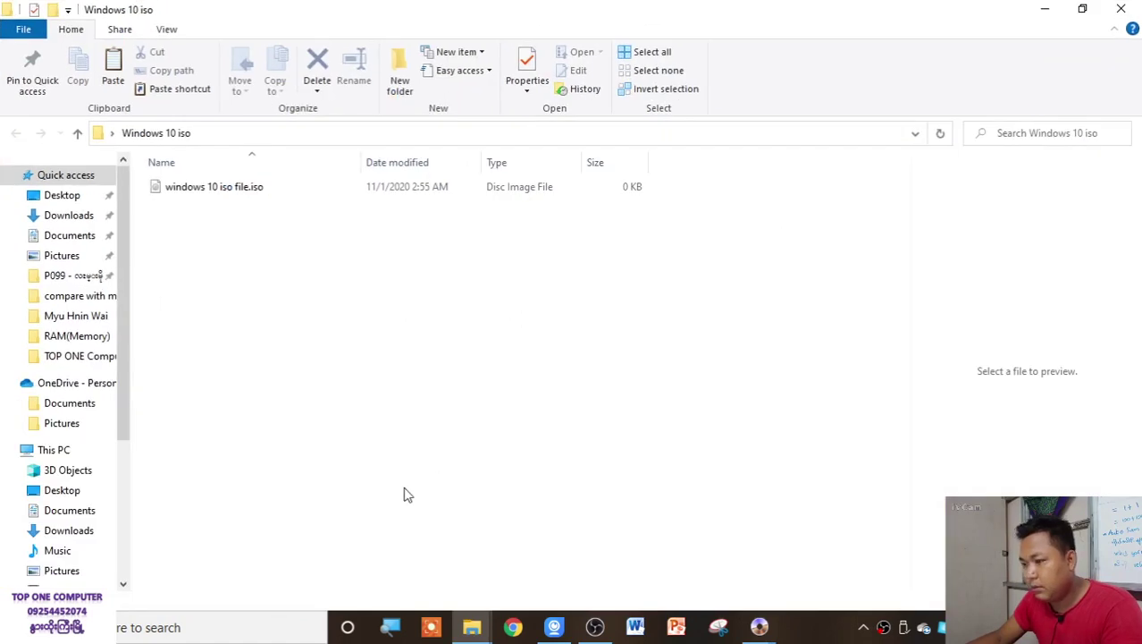
left_click(103, 459)
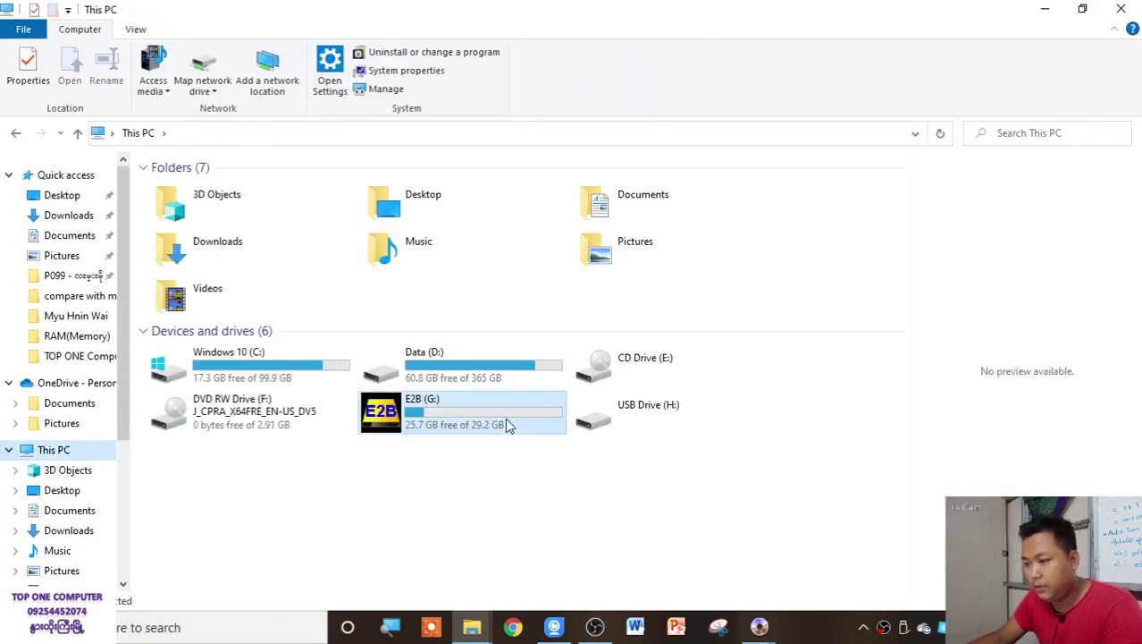
right_click(505, 417)
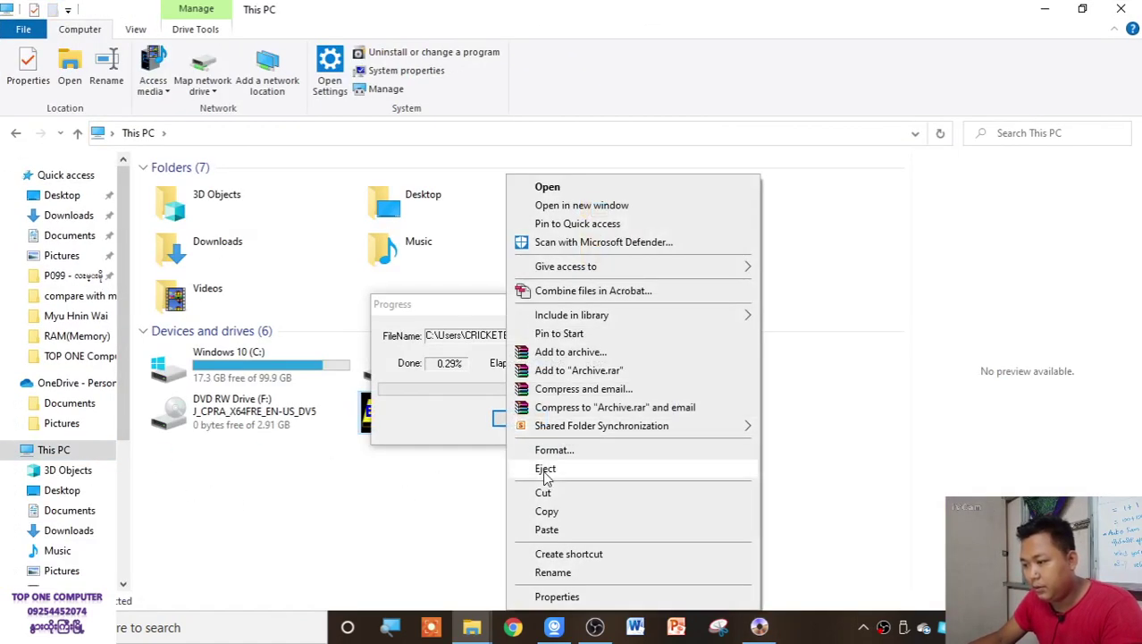
left_click(545, 472)
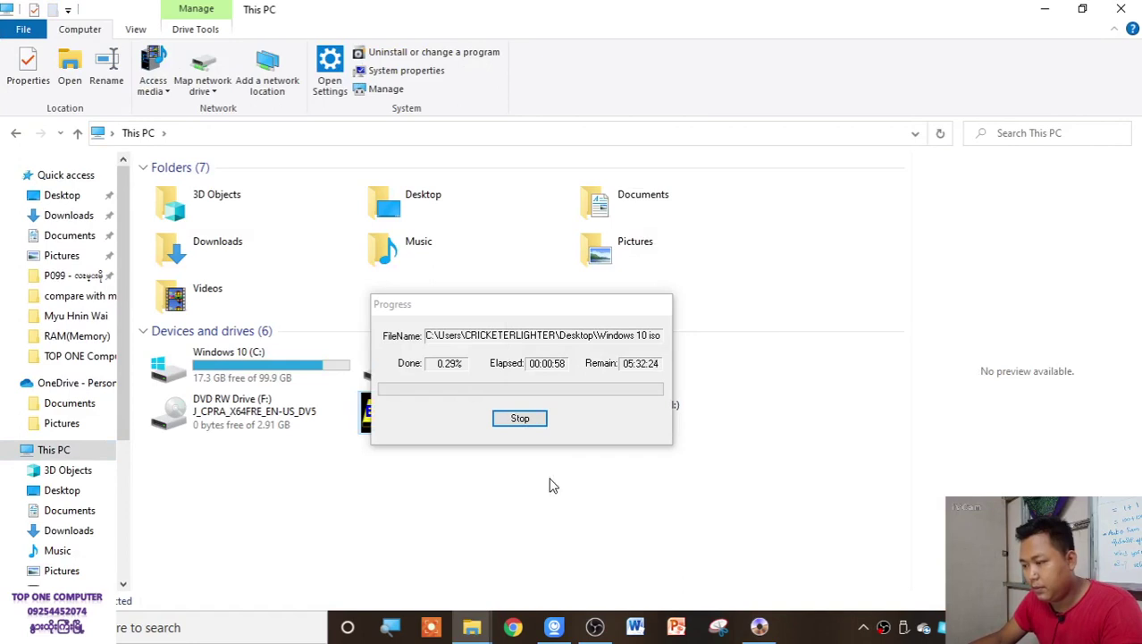
right_click(549, 483)
left_click(602, 353)
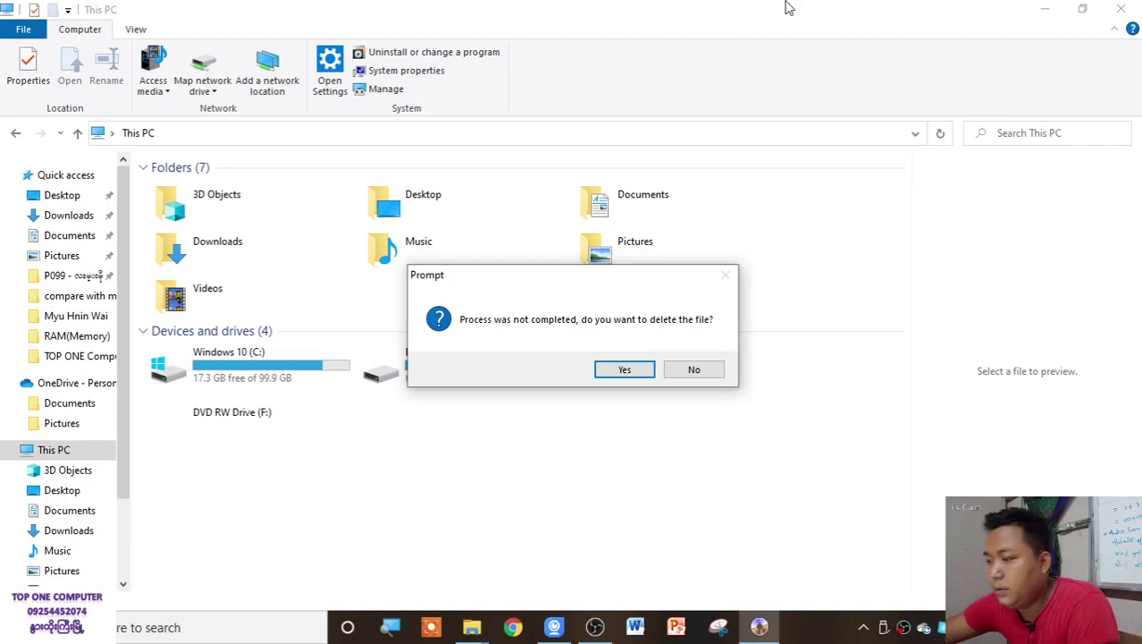
left_click(646, 370)
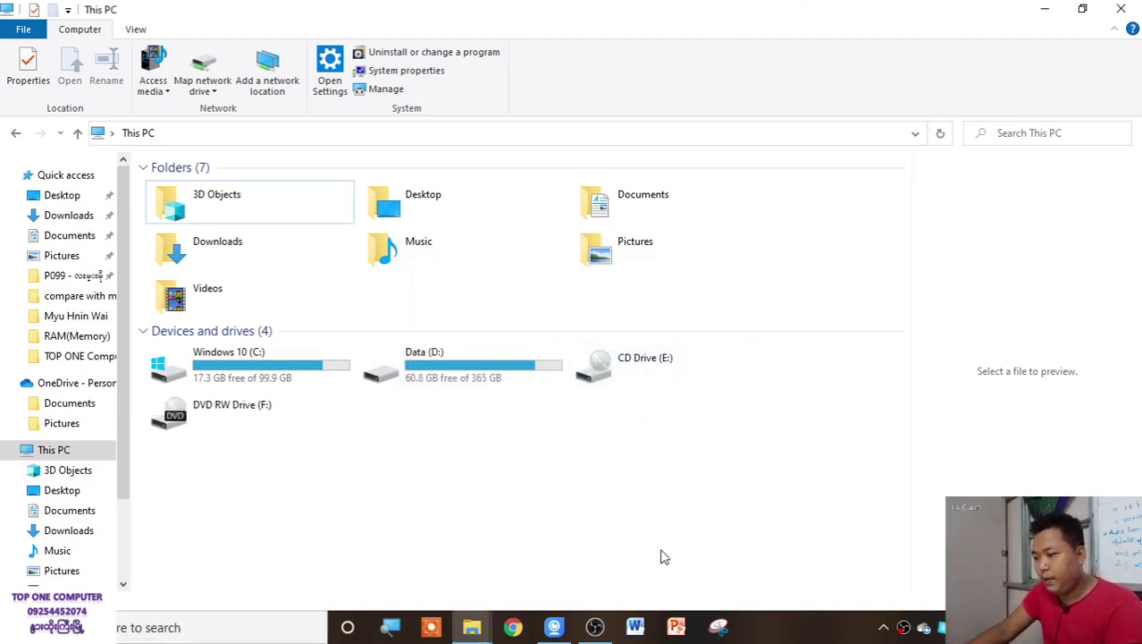
left_click(1045, 9)
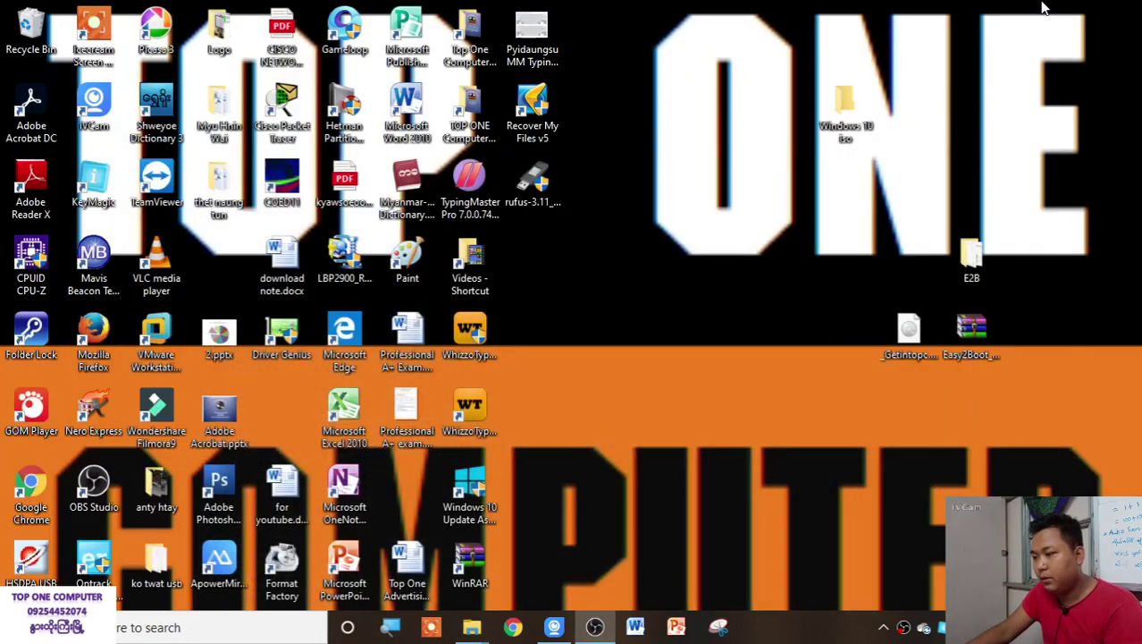
Check the desktop's Windows 10 iso folder and the DVD RW Drive (F:) in This PC, and close the window.
double_click(855, 134)
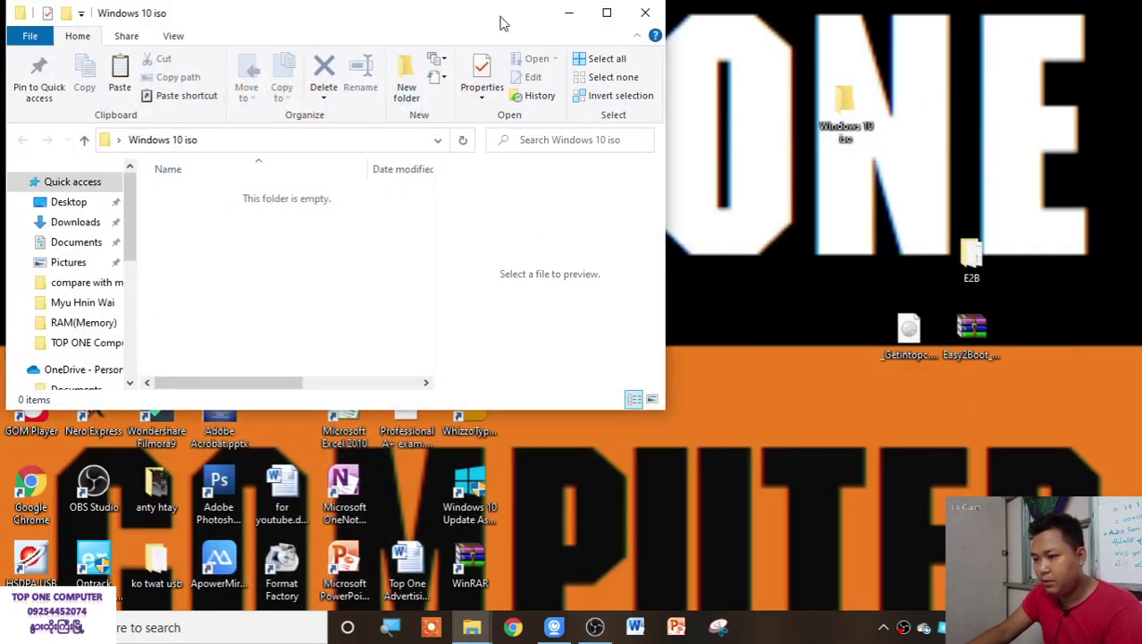
double_click(597, 13)
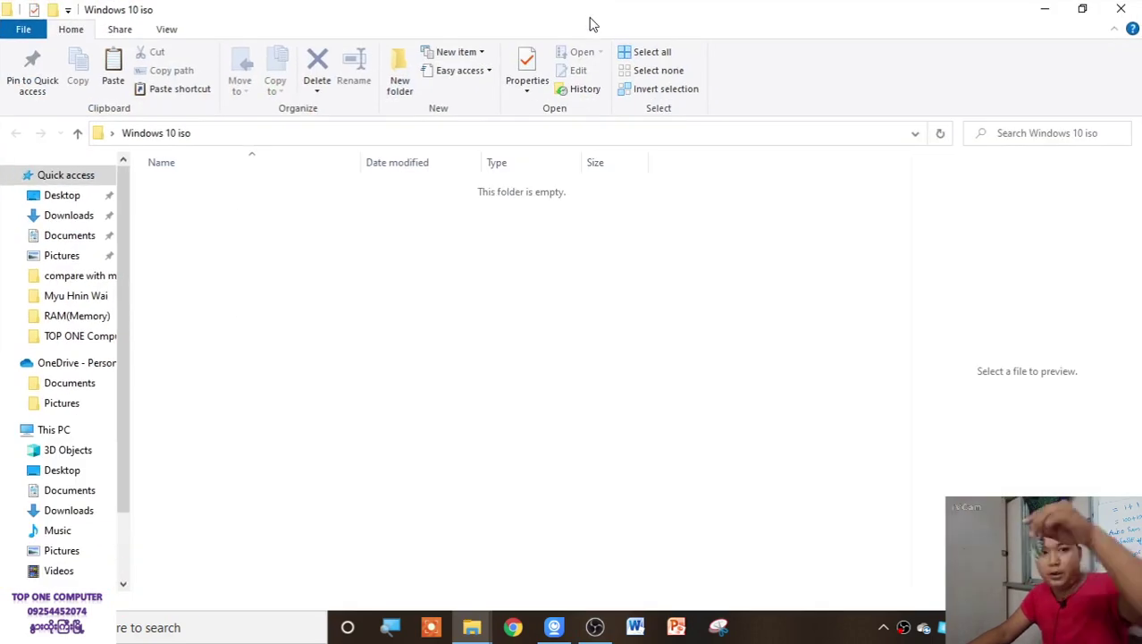
left_click(32, 438)
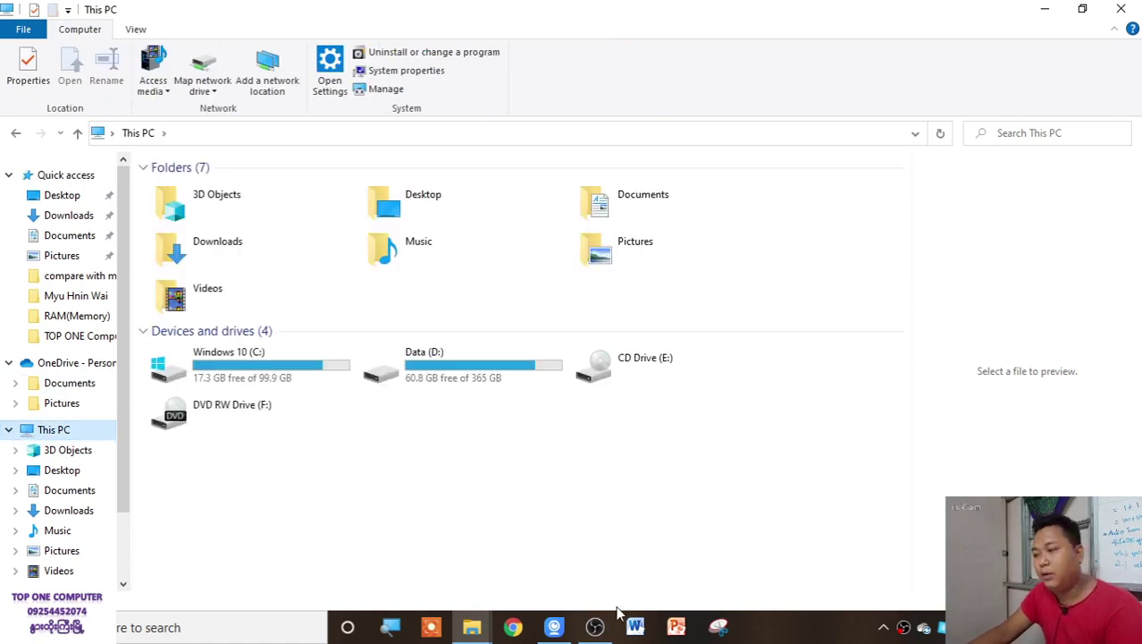
left_click(253, 434)
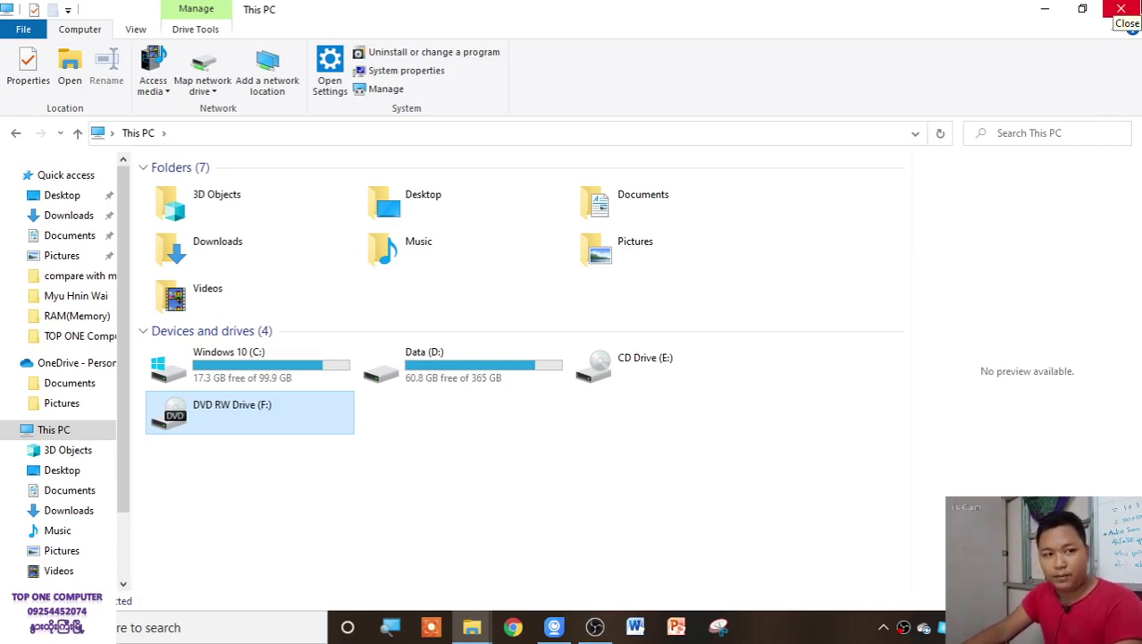
left_click(1121, 9)
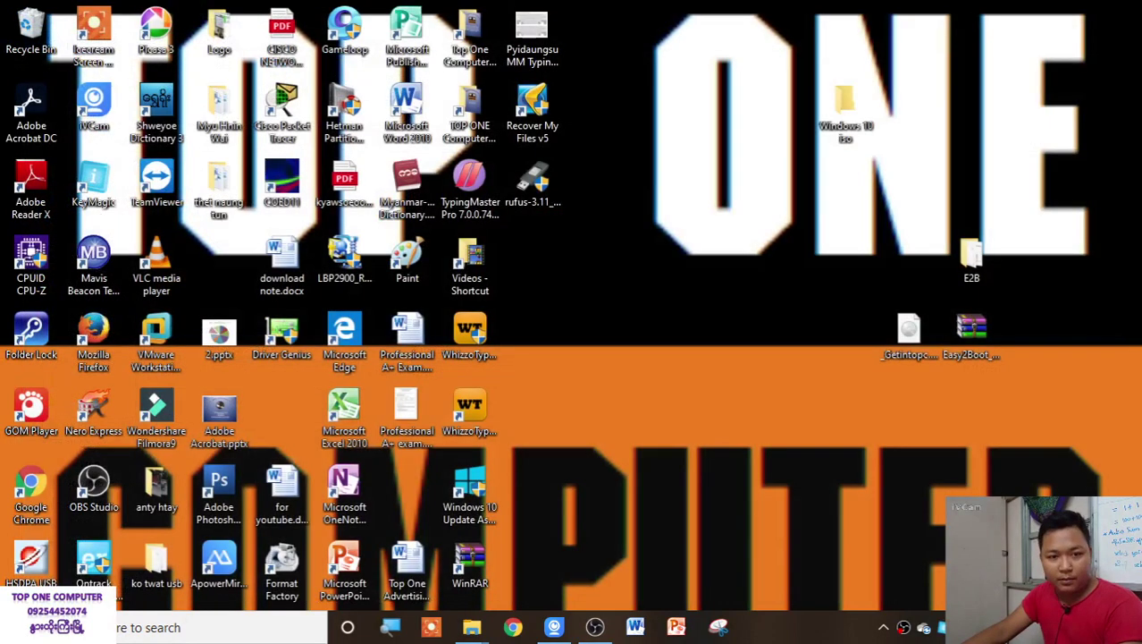